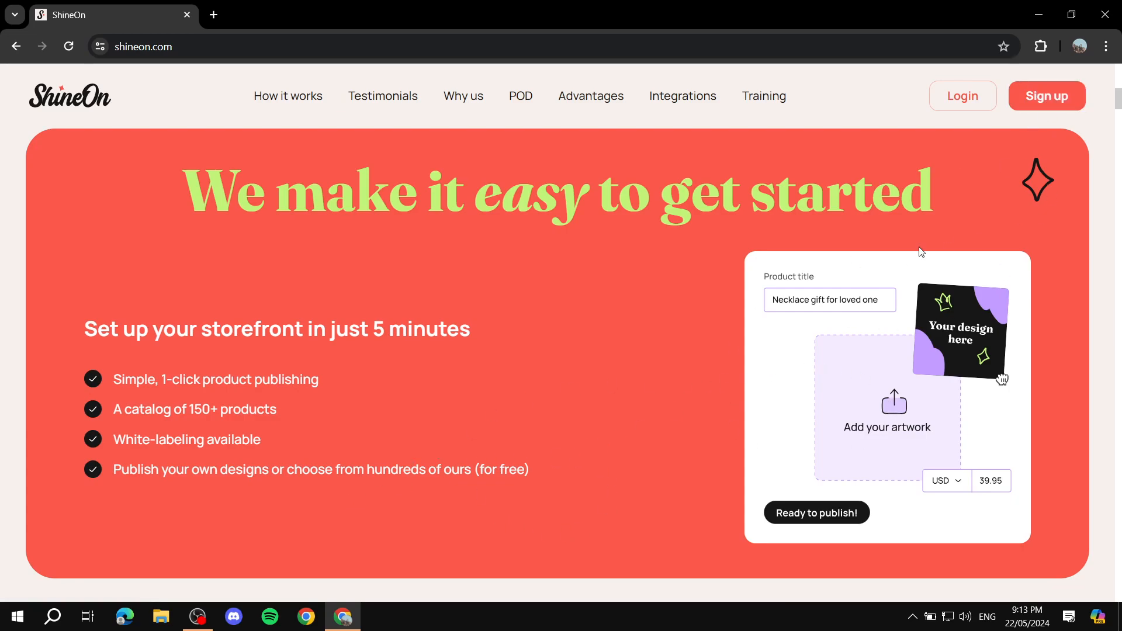
# Open the ShineOn sign-up form and look over its registration fields down to the terms agreement.
pyautogui.click(1070, 94)
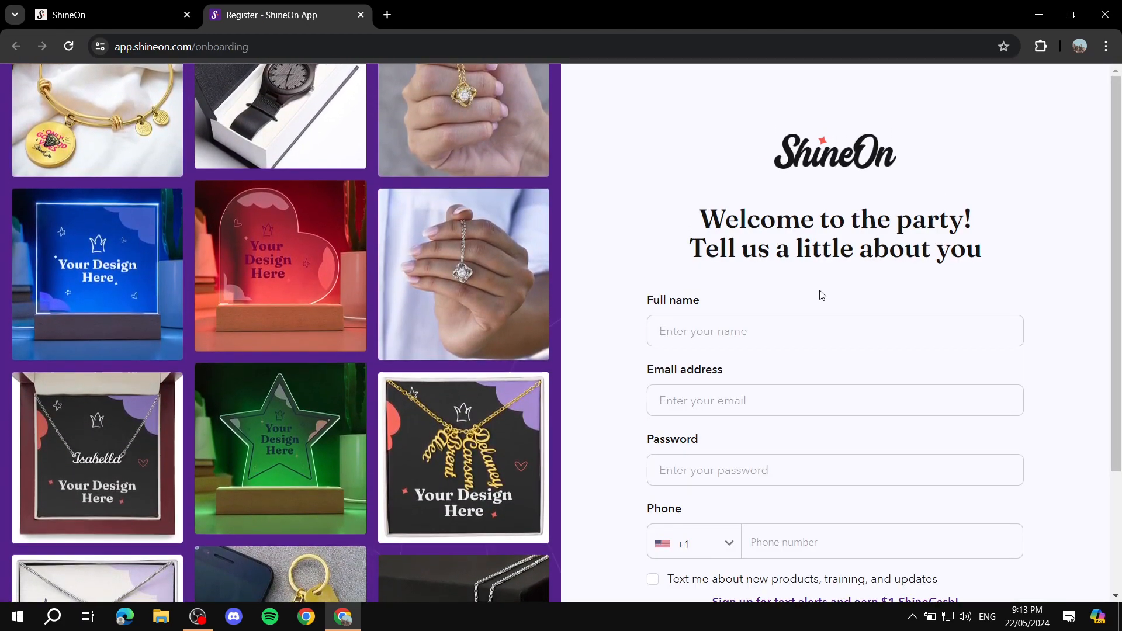
pyautogui.scroll(-1, 1023, 280)
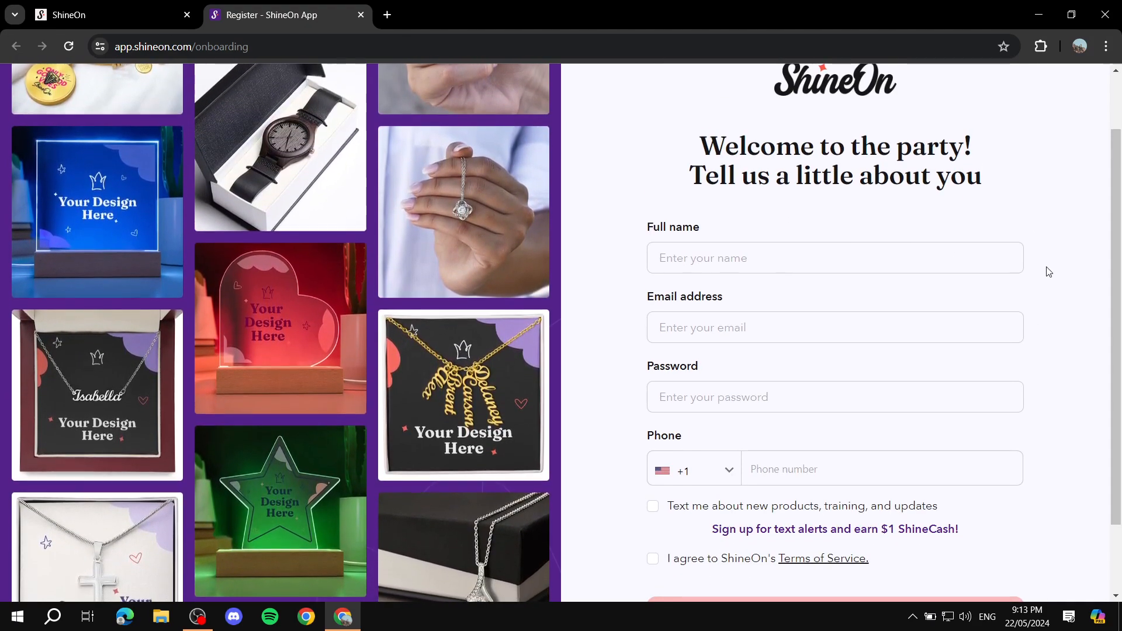
pyautogui.scroll(-1, 1047, 310)
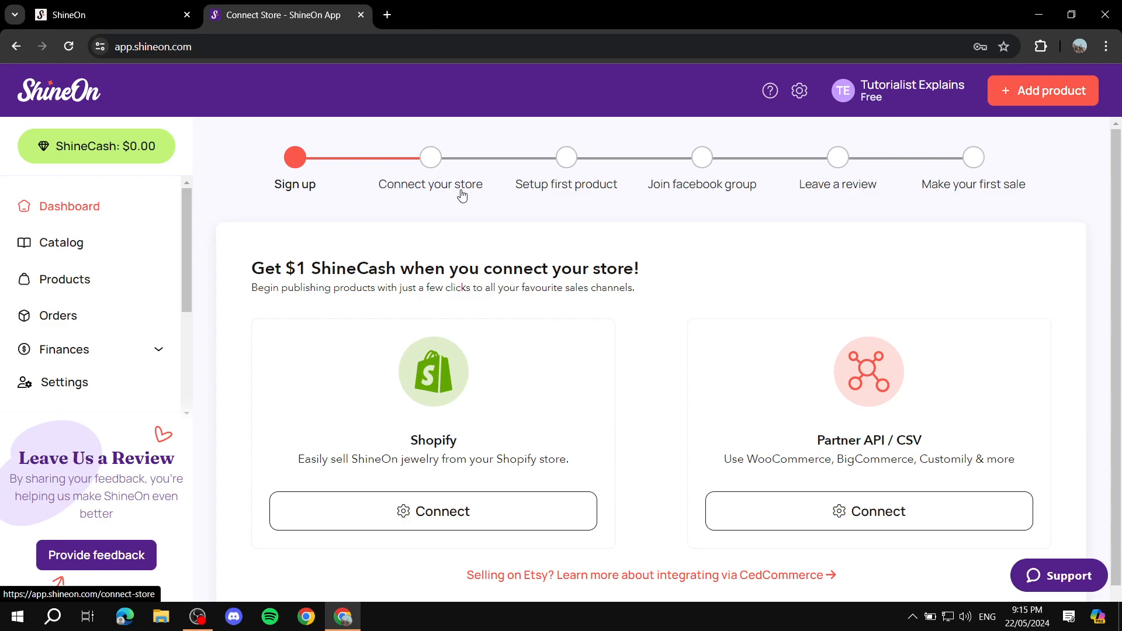
# Look over the store connection options and start connecting a Shopify store.
pyautogui.scroll(-1, 467, 196)
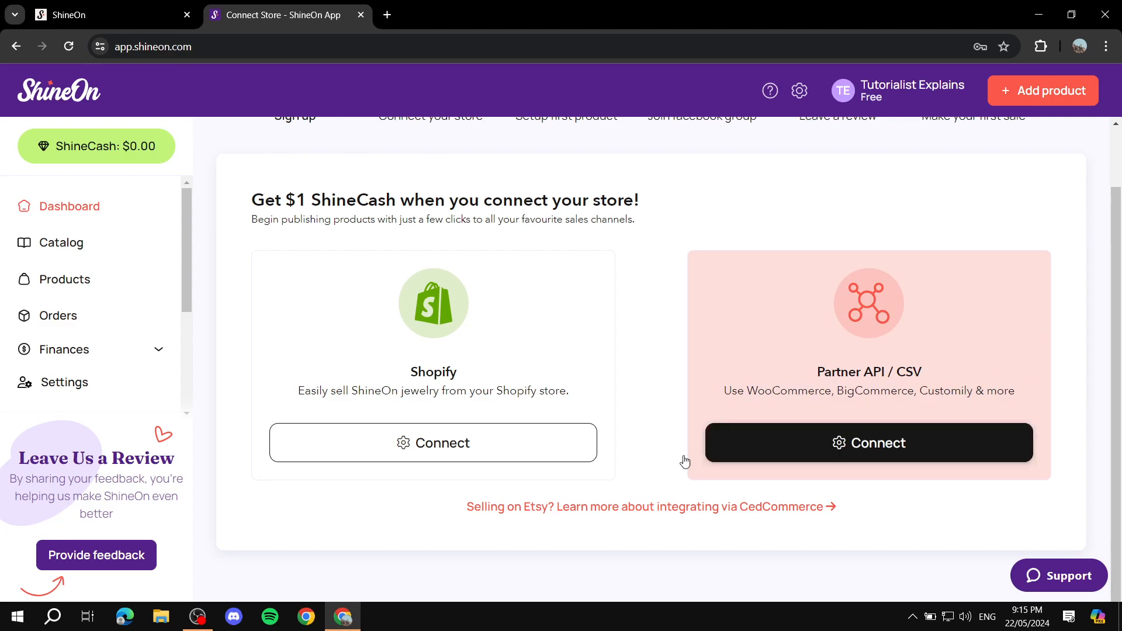
pyautogui.moveTo(451, 520); pyautogui.dragTo(929, 513)
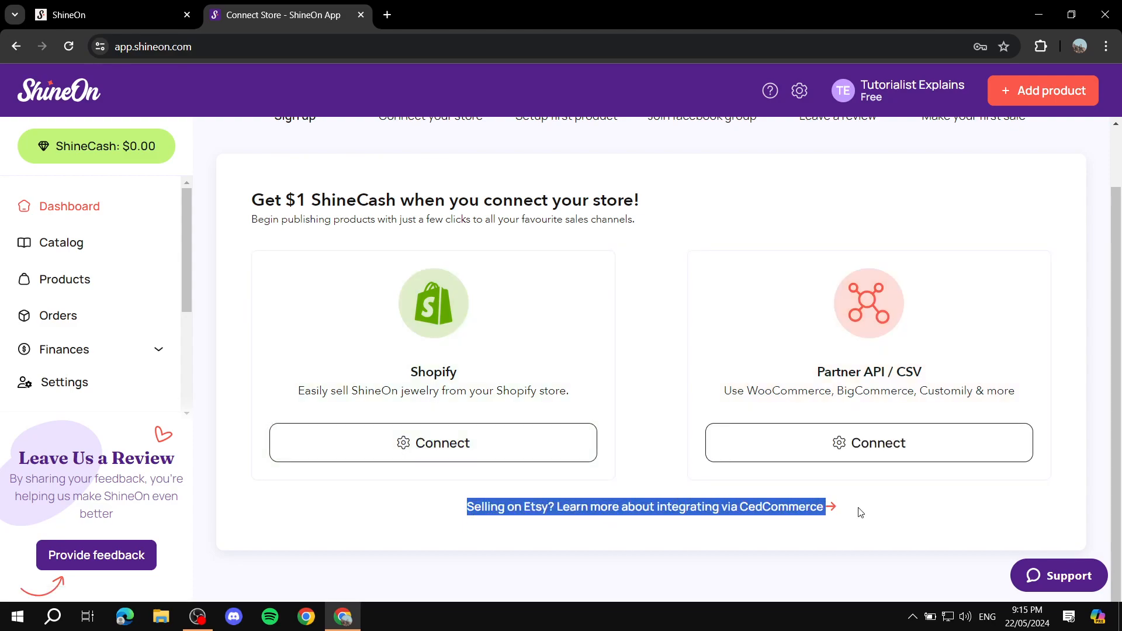
pyautogui.click(839, 519)
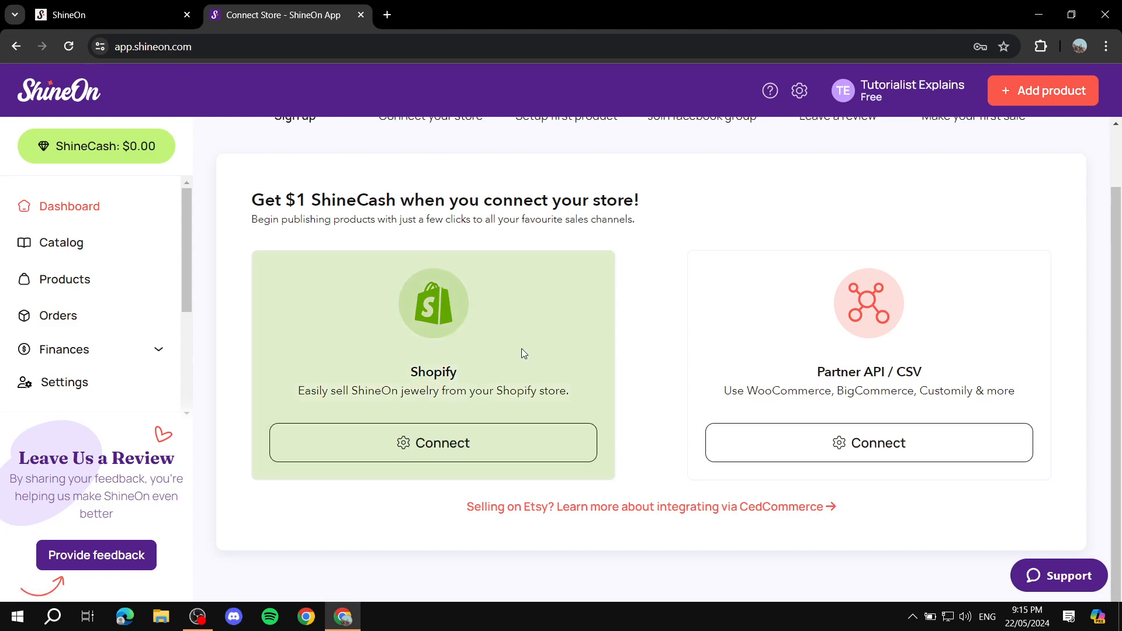
pyautogui.moveTo(409, 378); pyautogui.dragTo(487, 371)
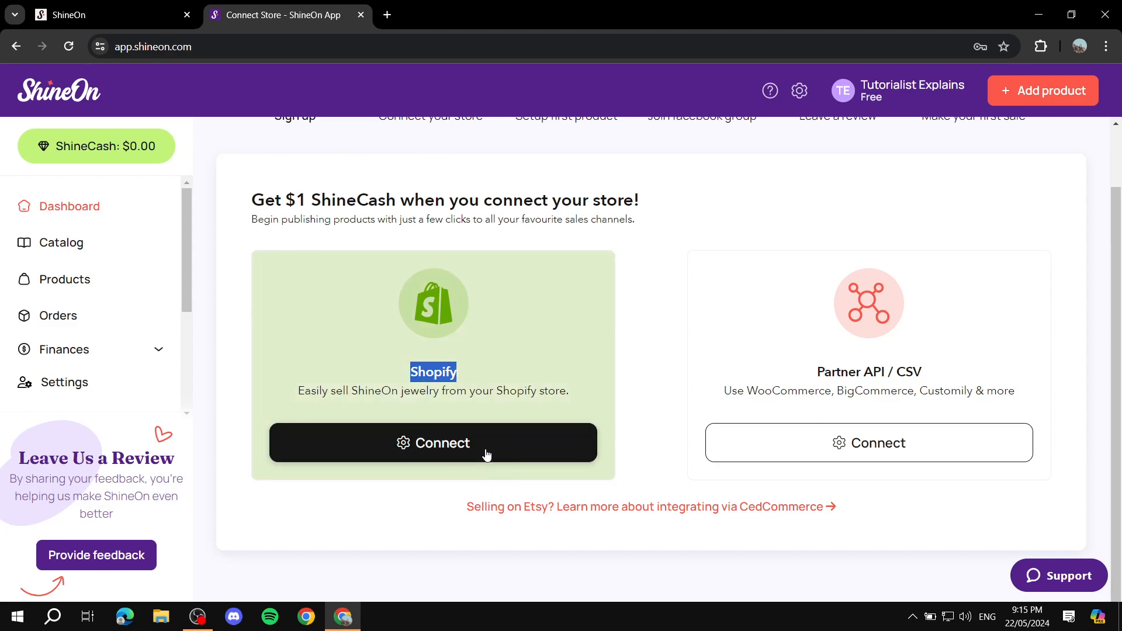
pyautogui.click(665, 196)
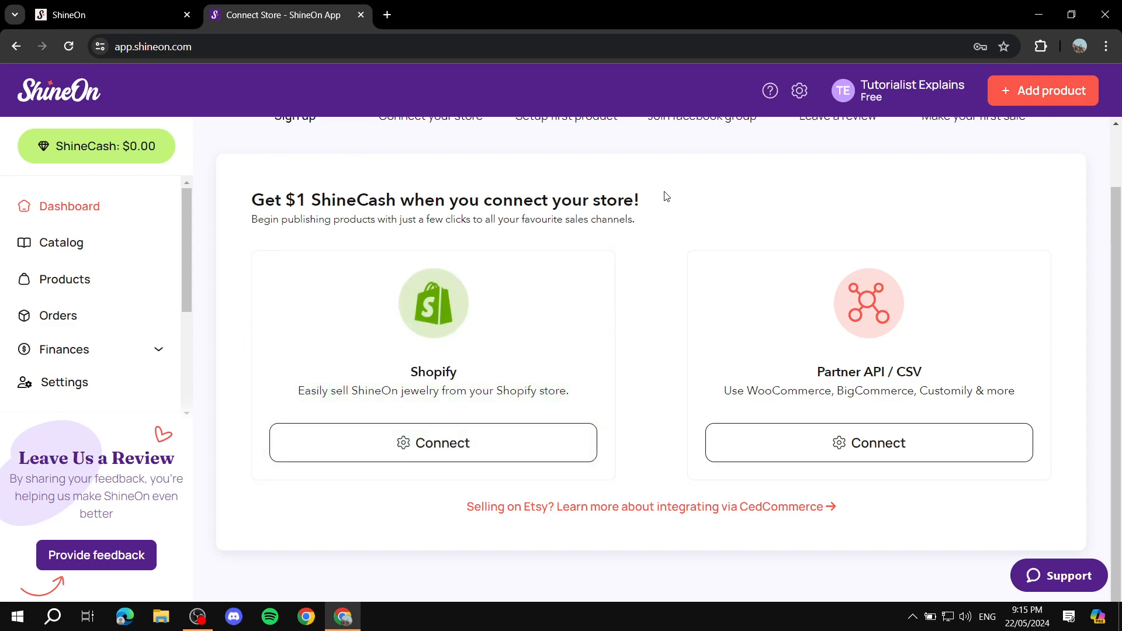
pyautogui.click(419, 444)
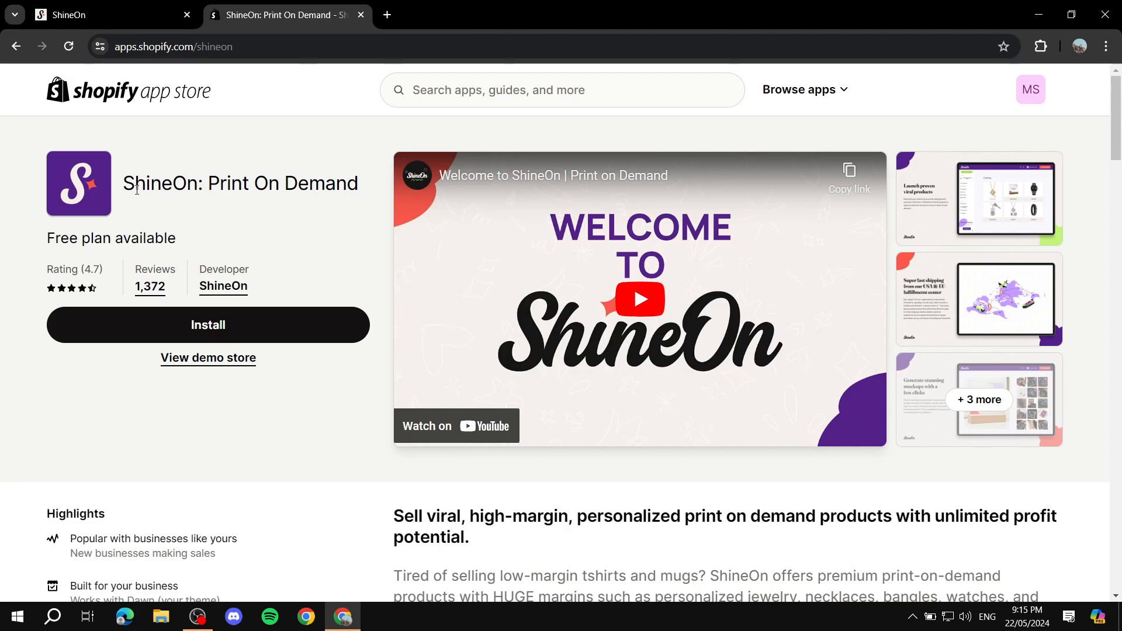
# Review the ShineOn: Print On Demand listing and its pricing plans, and start installing the app.
pyautogui.moveTo(123, 195); pyautogui.dragTo(376, 179)
pyautogui.click(361, 215)
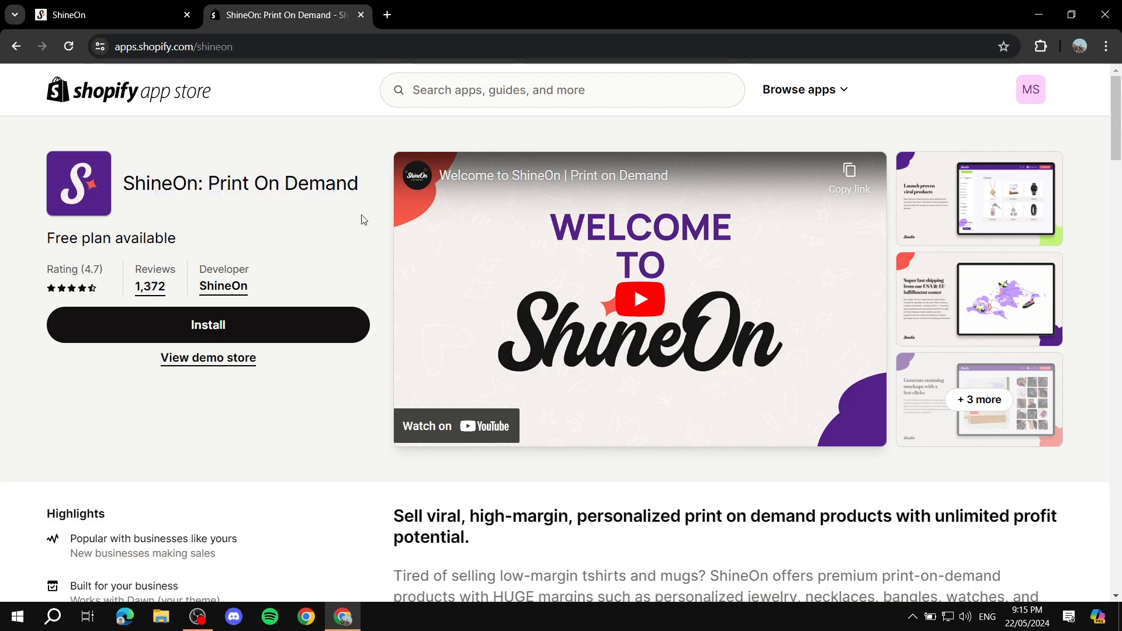
pyautogui.scroll(-10, 298, 218)
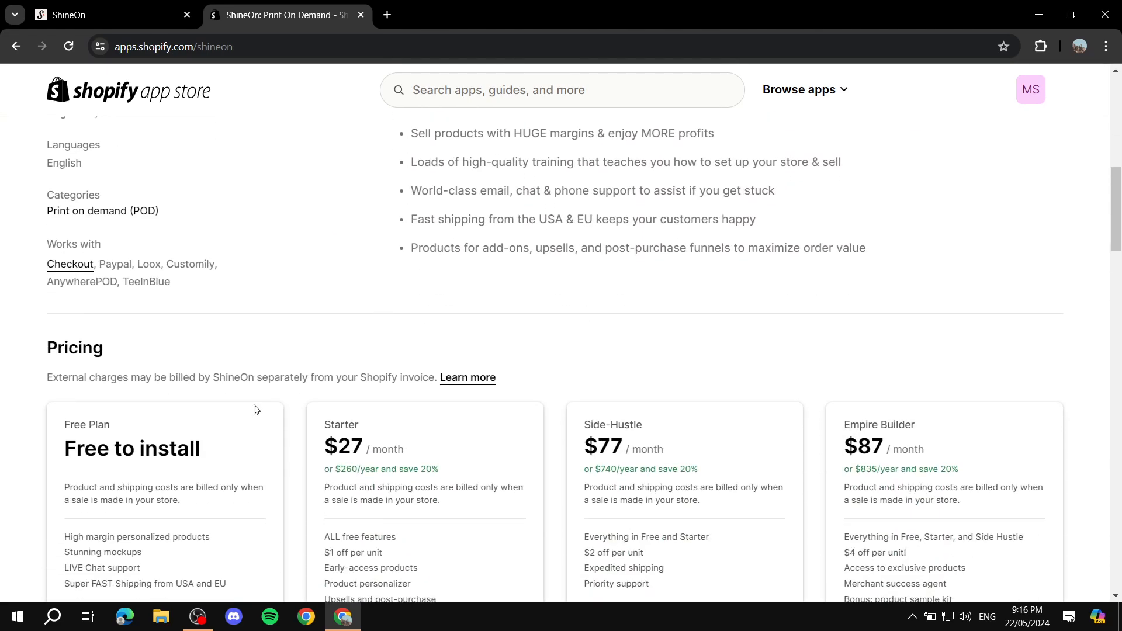
pyautogui.scroll(-4, 483, 446)
pyautogui.scroll(4, 413, 351)
pyautogui.scroll(10, 373, 416)
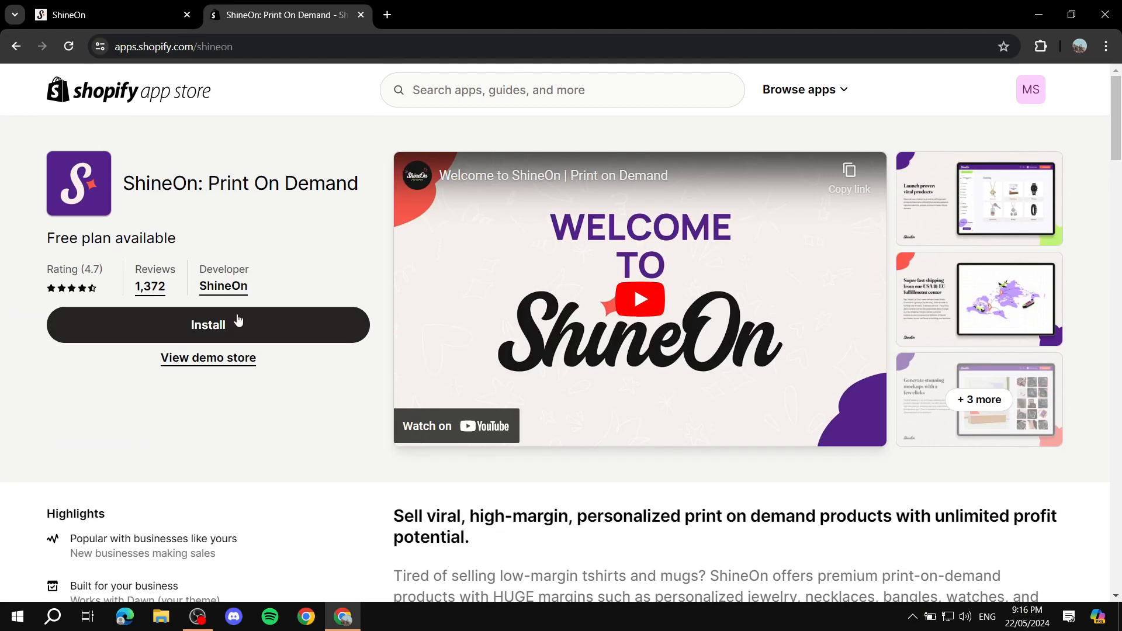
pyautogui.click(239, 323)
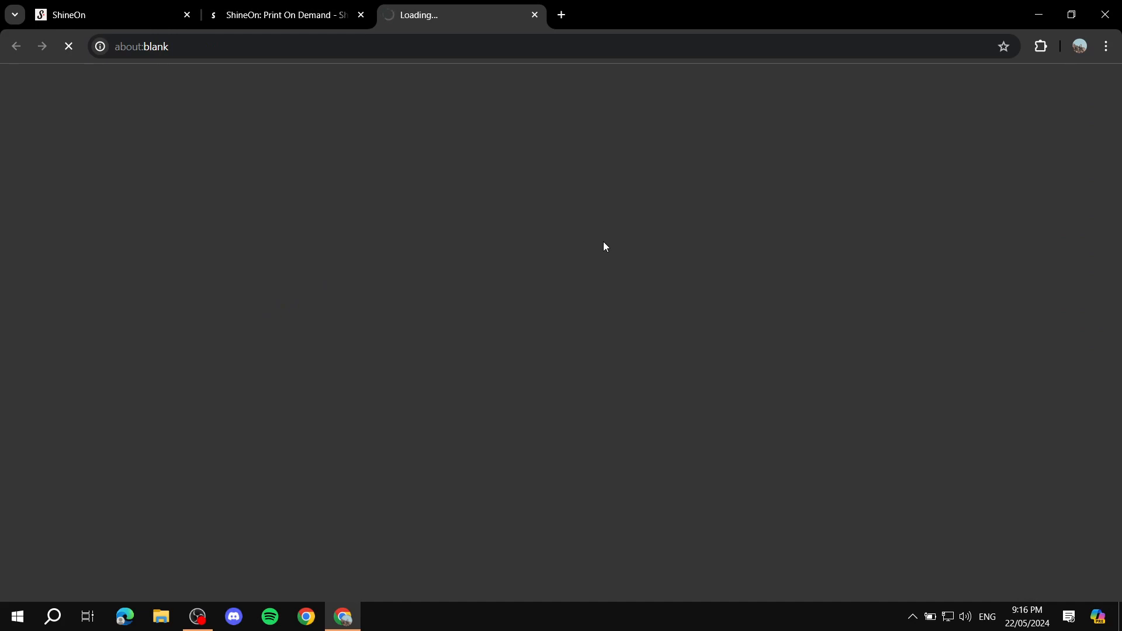
pyautogui.click(286, 5)
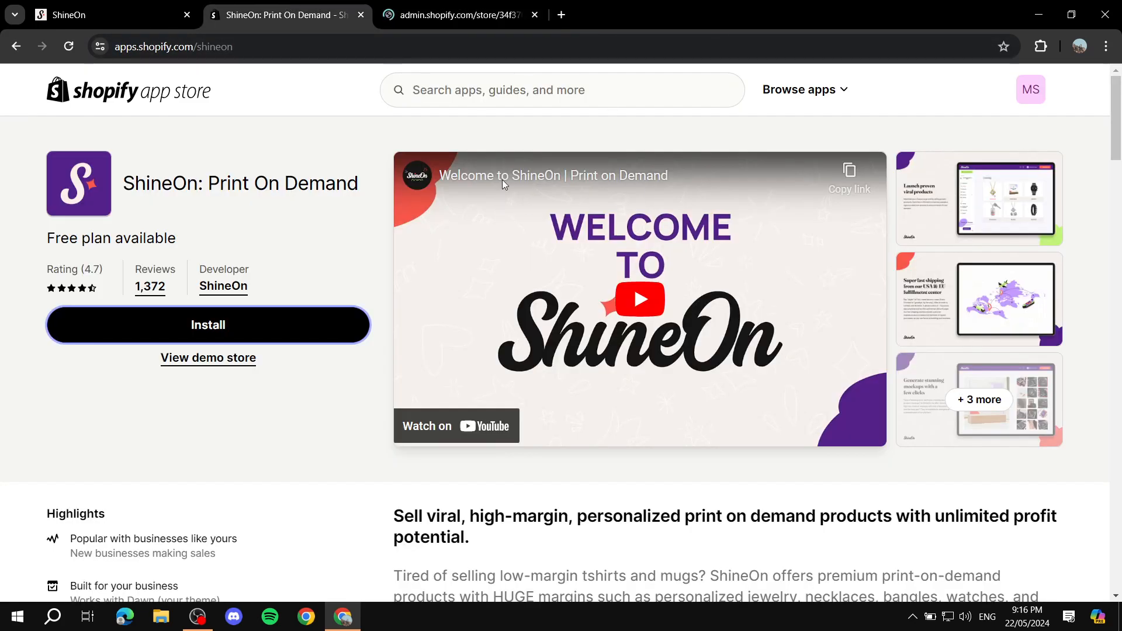
pyautogui.click(459, 14)
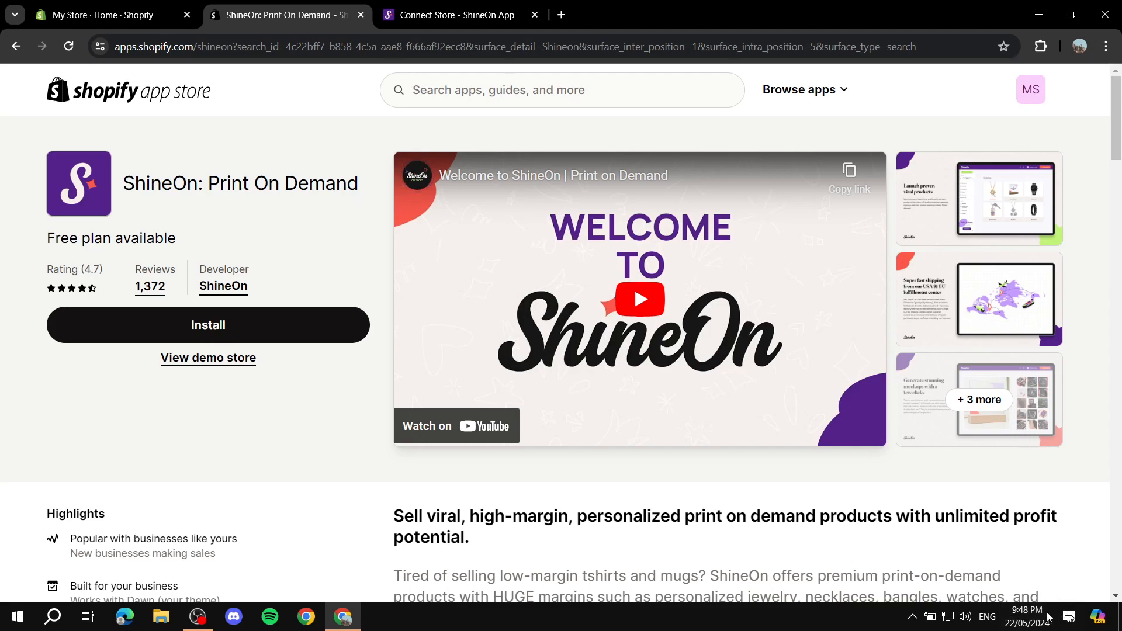
# Install the ShineOn: Print On Demand app on the Shopify store My Store and approve its data access.
pyautogui.click(61, 5)
pyautogui.click(263, 14)
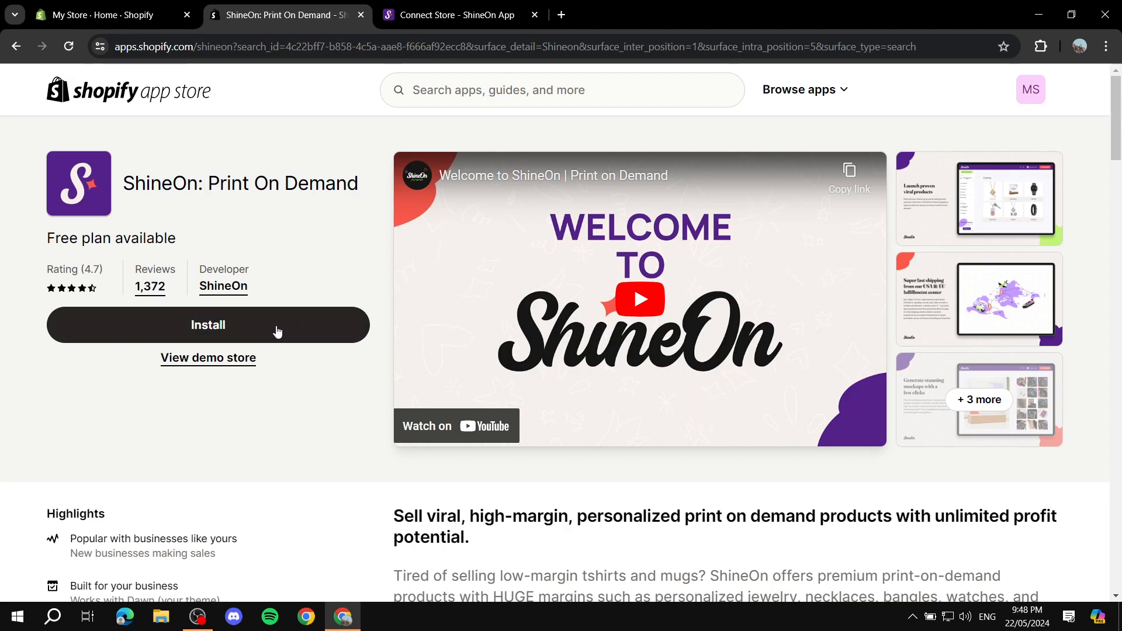
pyautogui.click(242, 319)
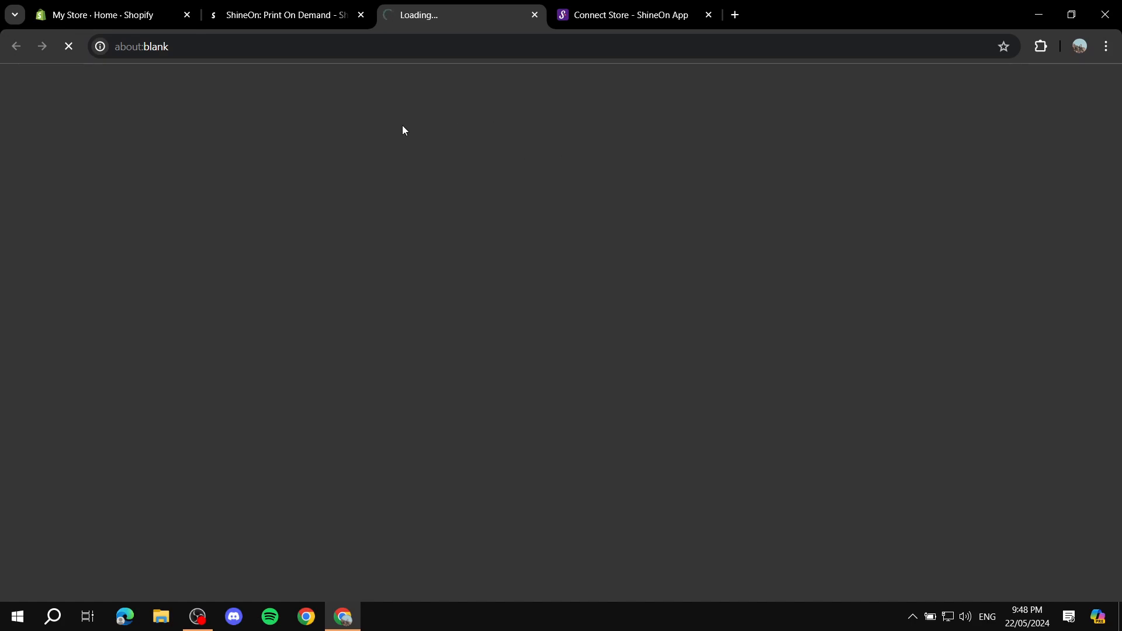
pyautogui.click(76, 11)
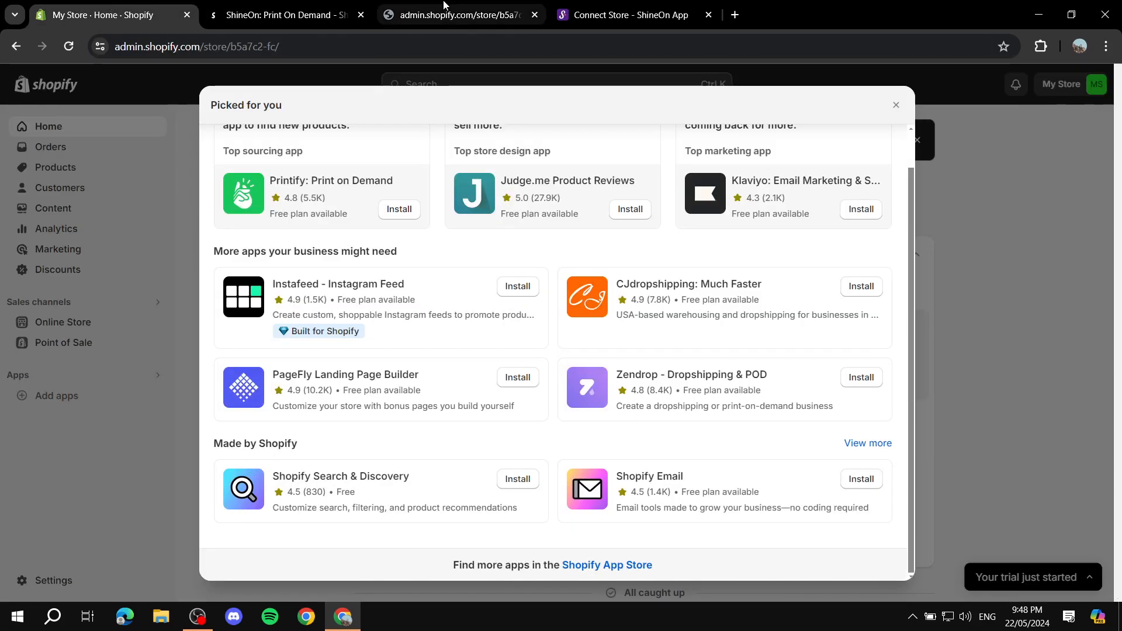
pyautogui.click(441, 6)
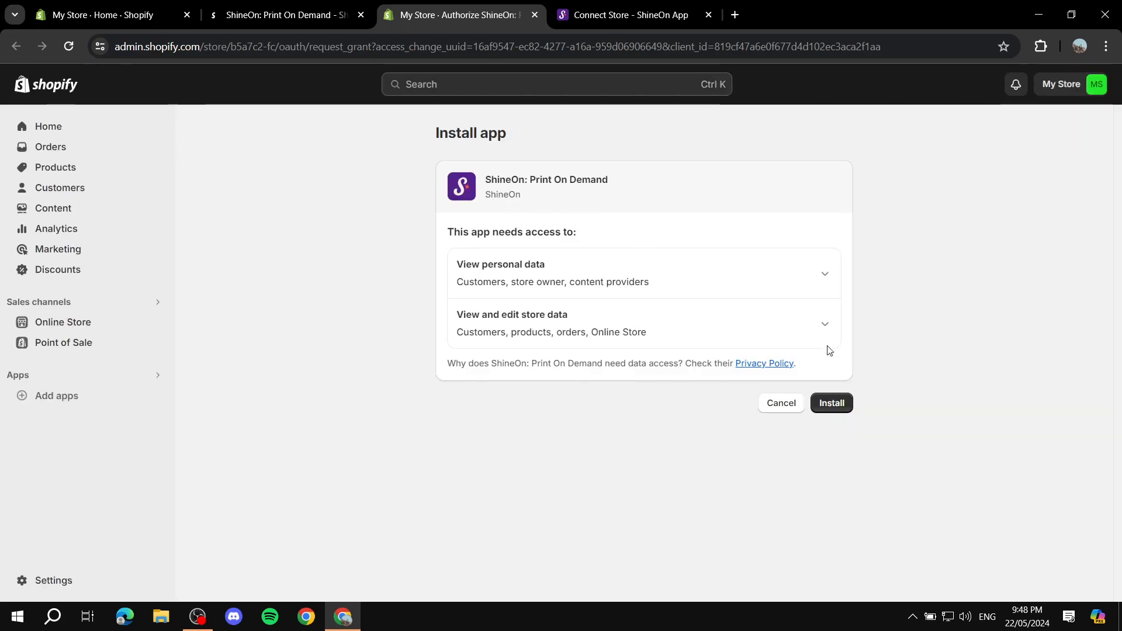
pyautogui.click(832, 403)
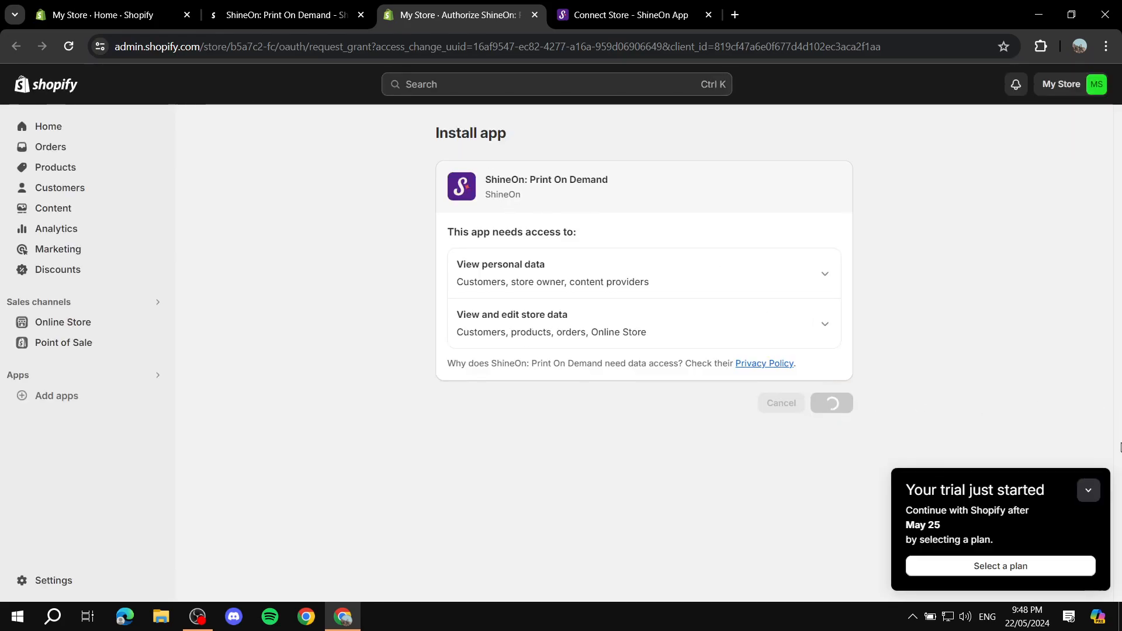
# Collapse the Shopify trial notice and dismiss the review banner on the ShineOn dashboard.
pyautogui.click(1090, 481)
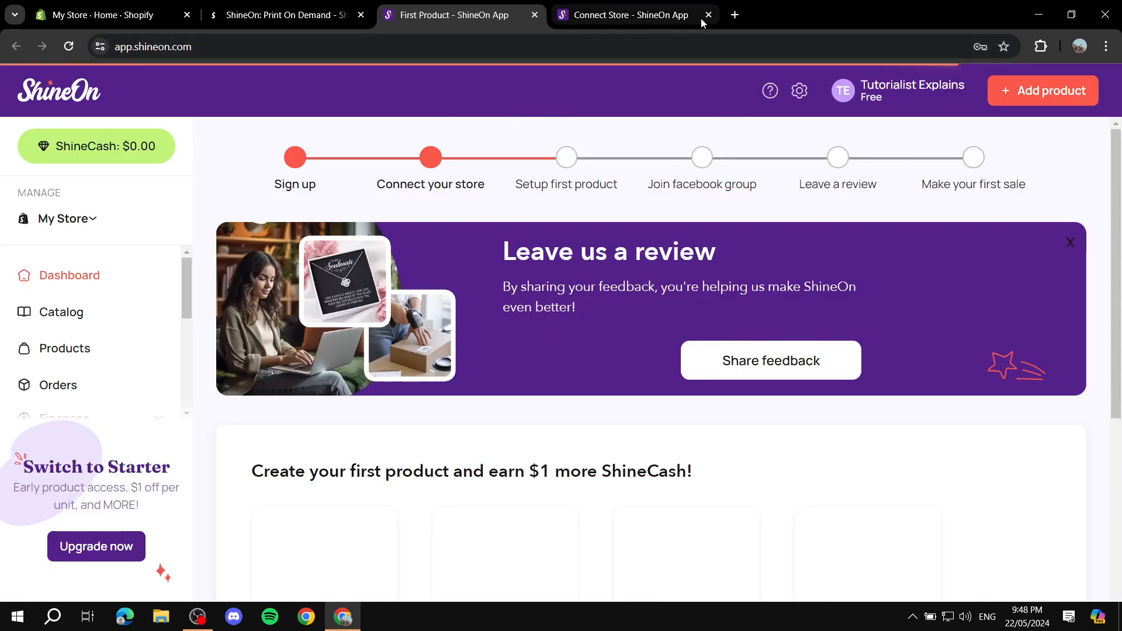
pyautogui.click(1071, 245)
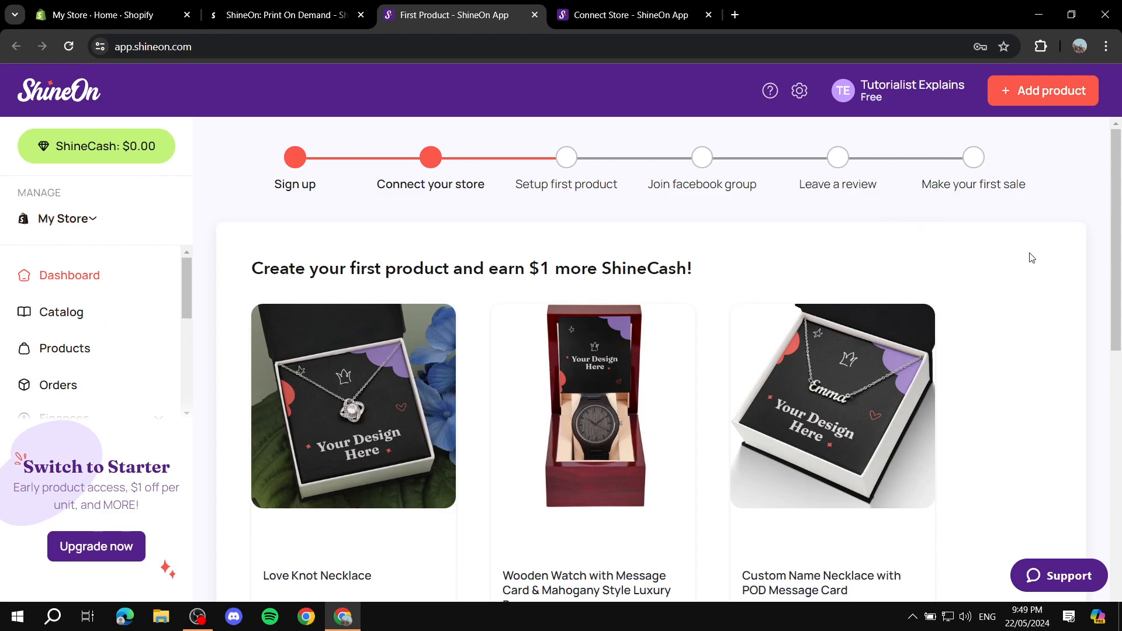
pyautogui.scroll(-1, 1024, 283)
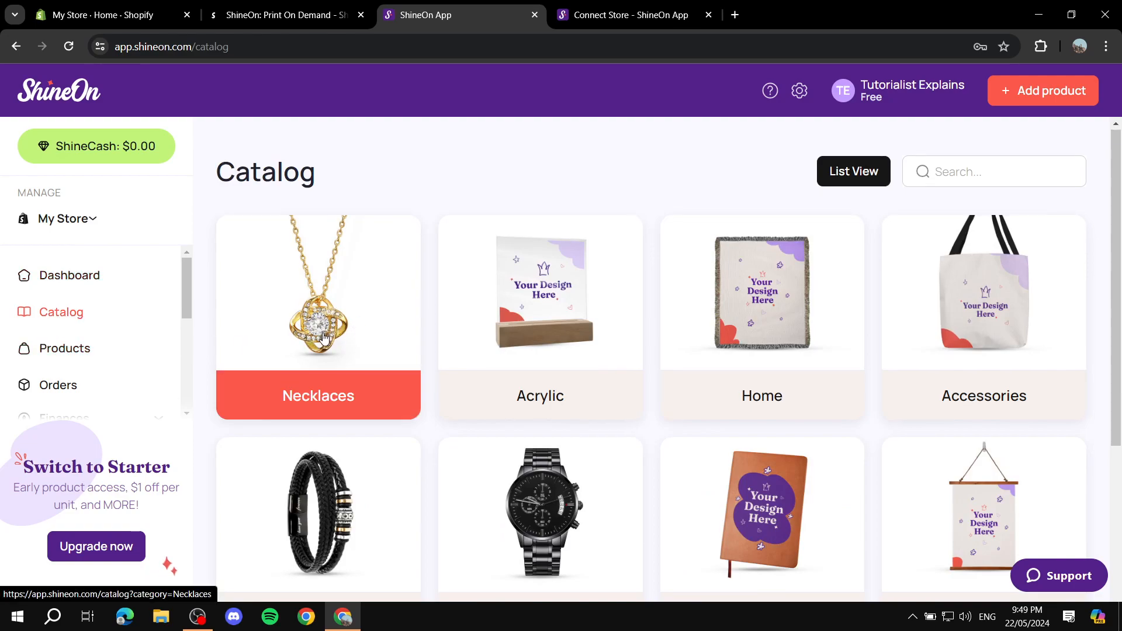
# Examine the product categories offered in the ShineOn catalog, from Necklaces to Apparel.
pyautogui.scroll(-3, 327, 336)
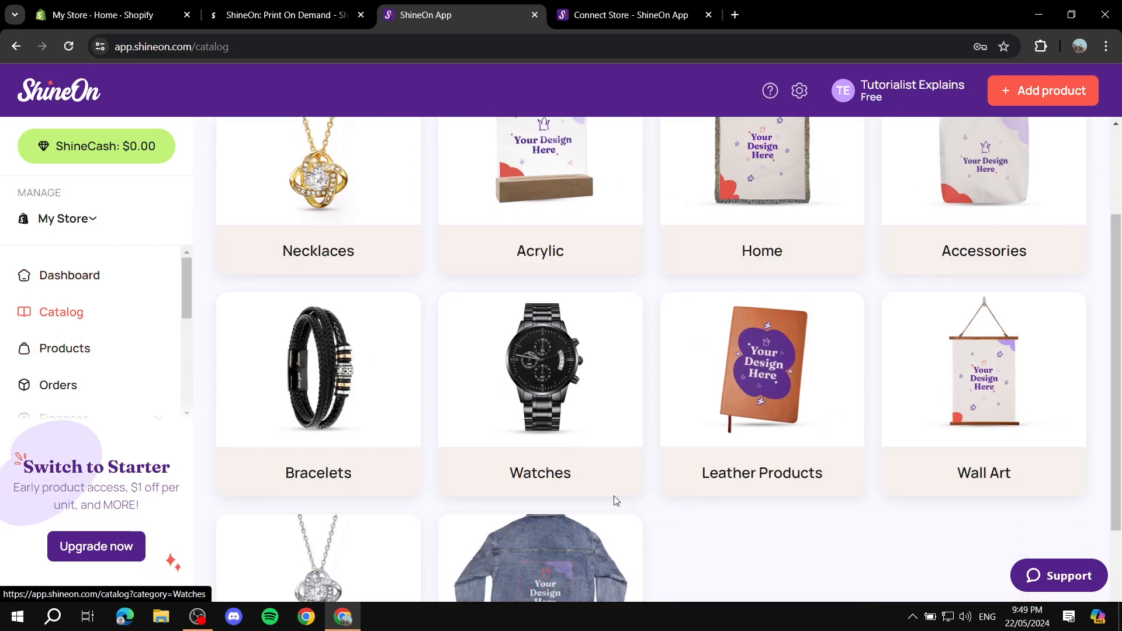
pyautogui.scroll(-3, 500, 420)
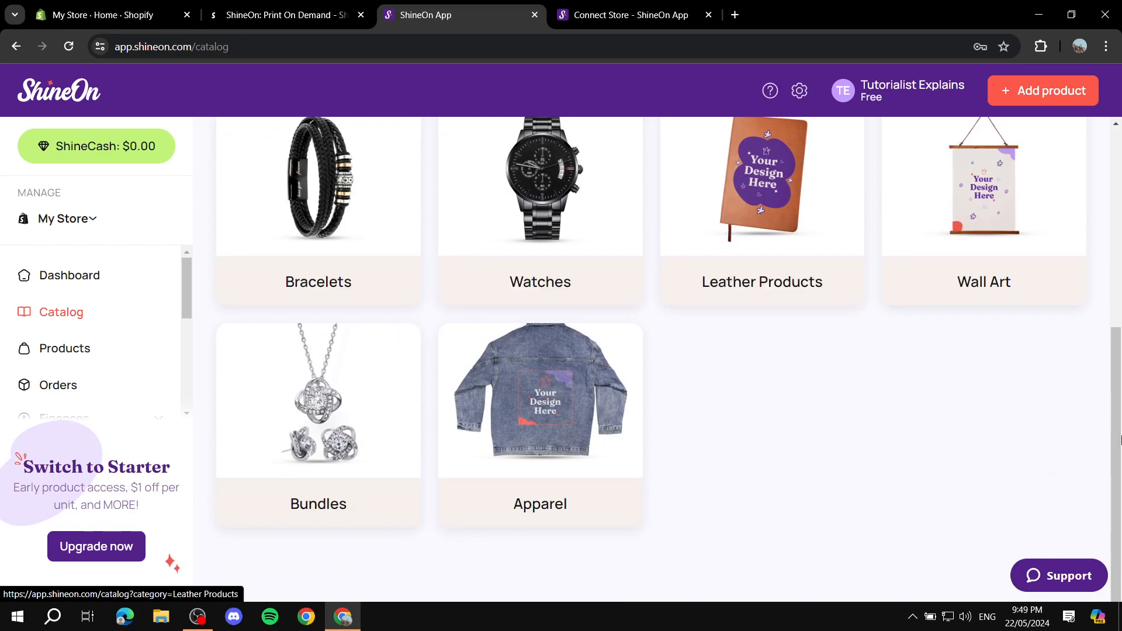
pyautogui.scroll(1, 957, 487)
pyautogui.scroll(3, 957, 486)
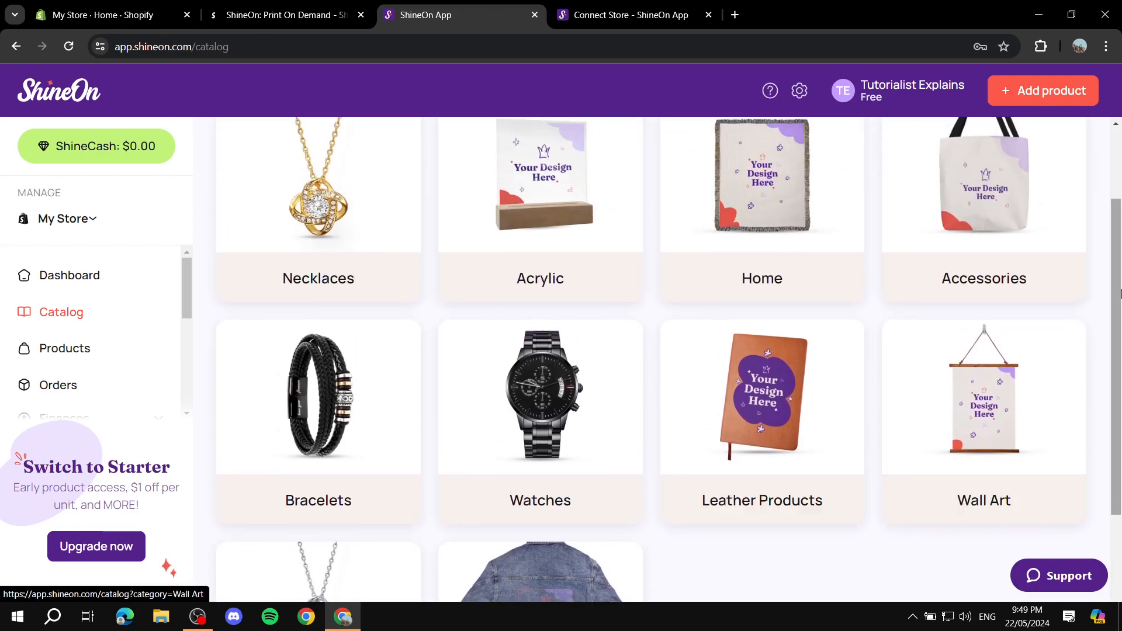
pyautogui.scroll(2, 1052, 327)
pyautogui.scroll(-1, 1118, 322)
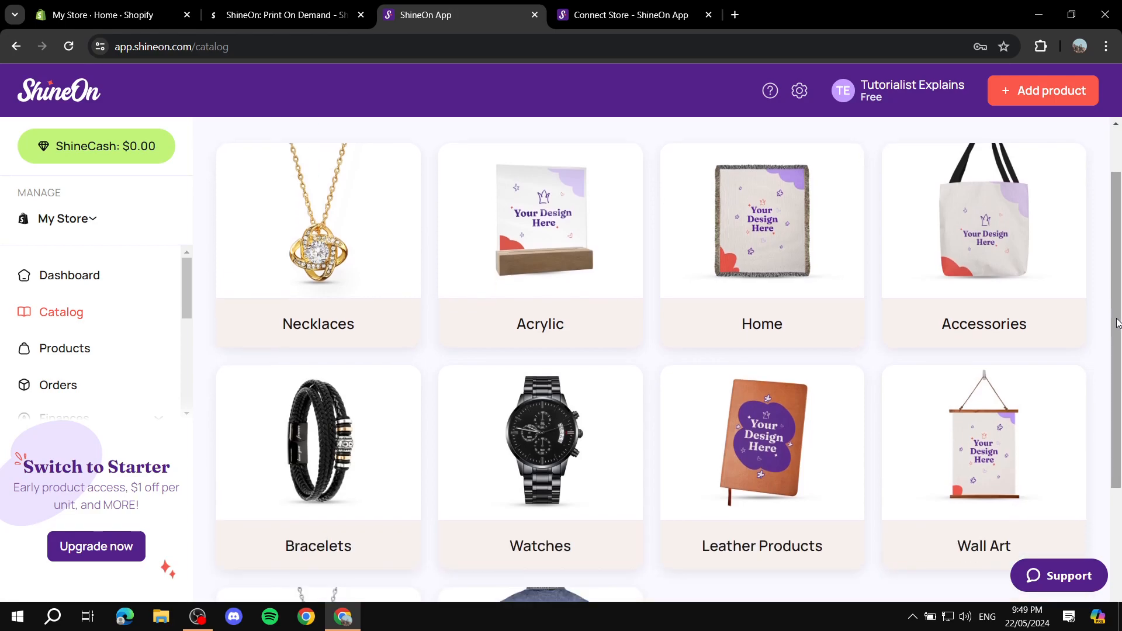
pyautogui.scroll(-2, 1118, 323)
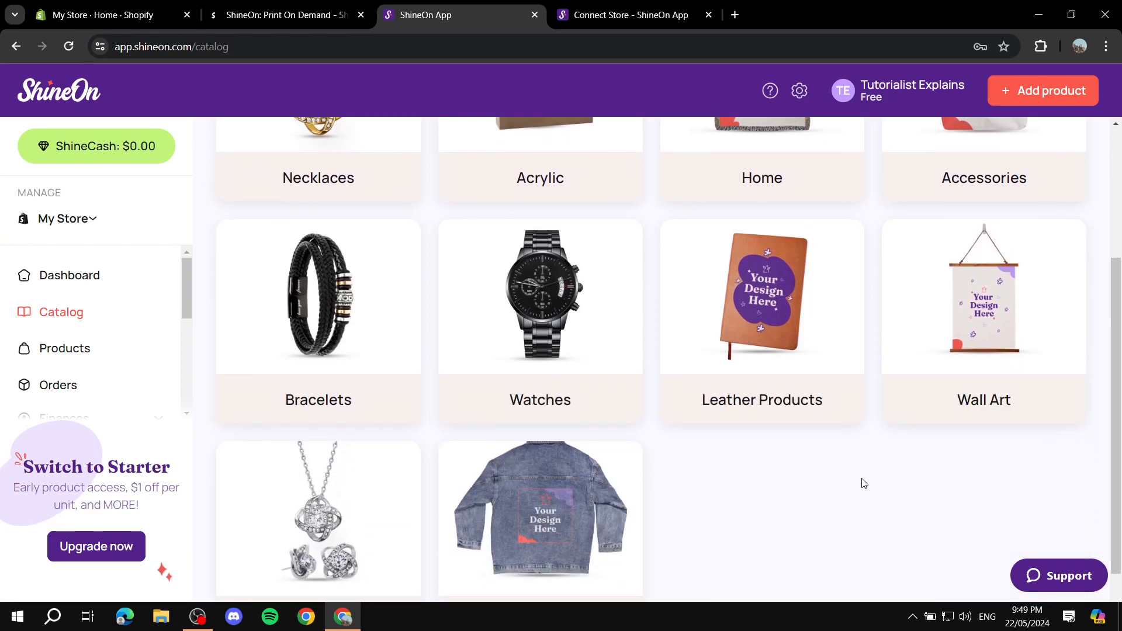
pyautogui.scroll(3, 993, 281)
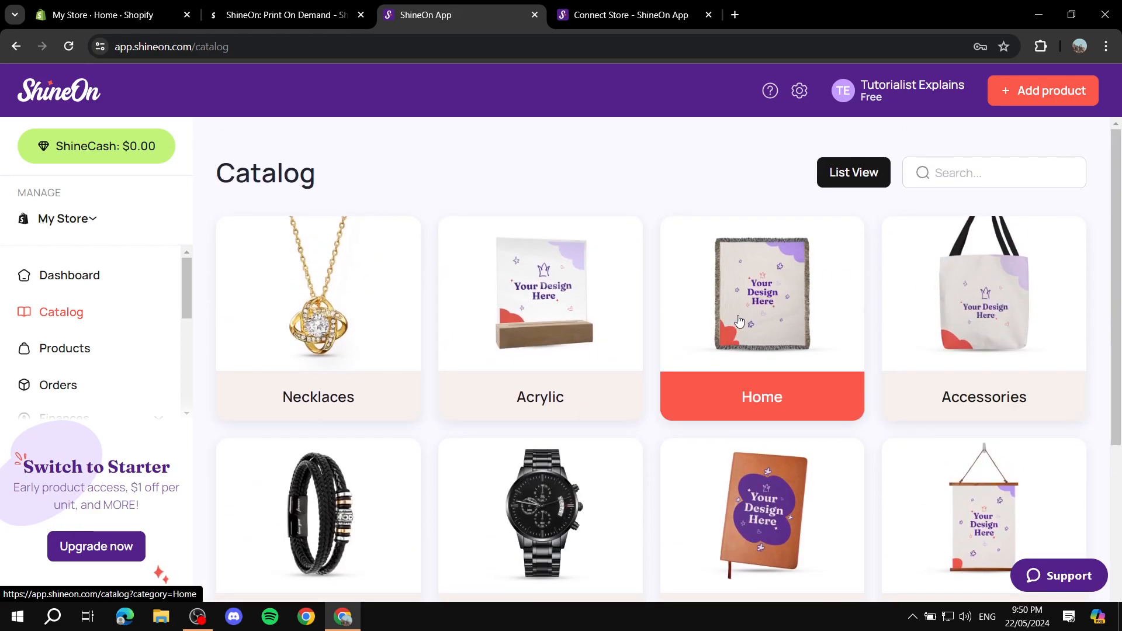
pyautogui.scroll(-2, 810, 297)
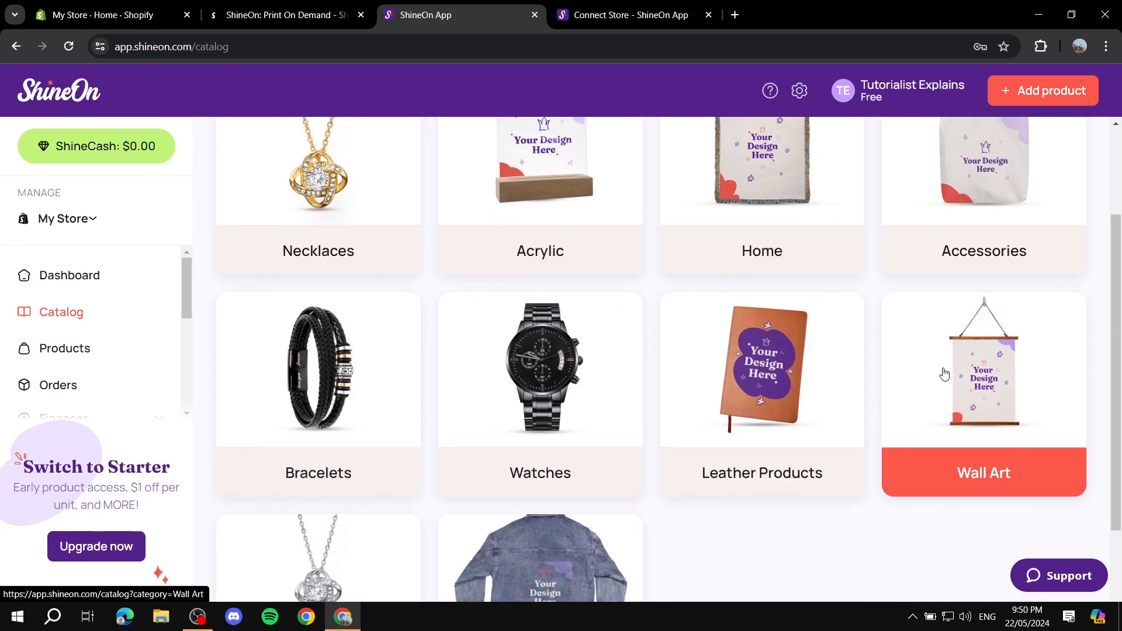
# Open the Wall Art category and browse its products and their base costs.
pyautogui.click(987, 474)
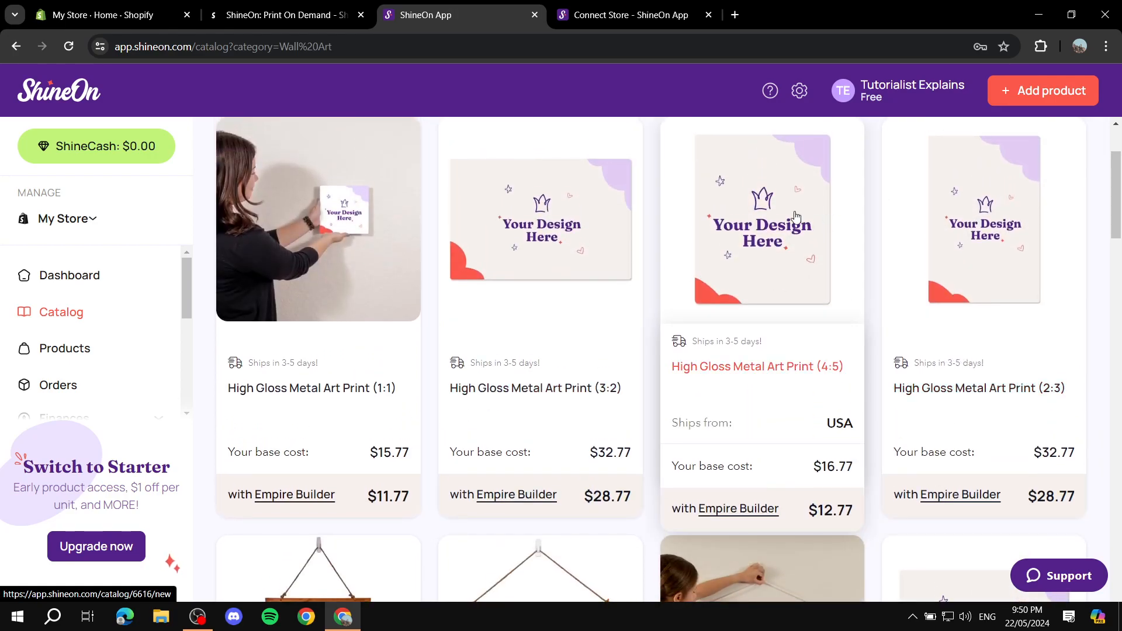
pyautogui.scroll(-8, 973, 288)
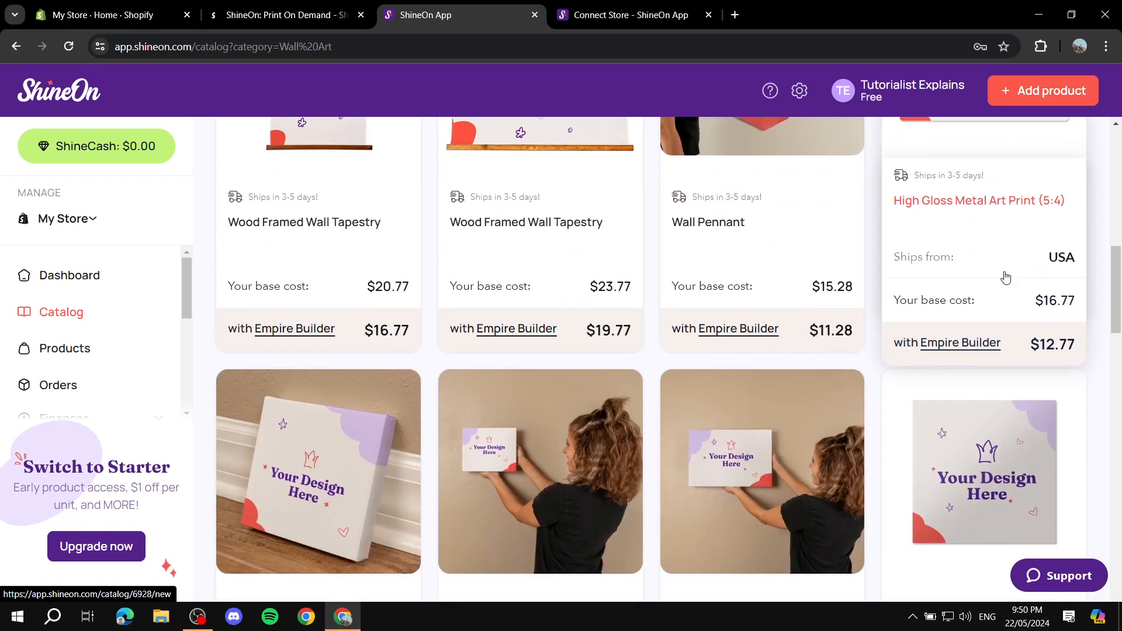
pyautogui.scroll(2, 1002, 275)
pyautogui.scroll(-10, 1006, 278)
pyautogui.scroll(7, 1001, 292)
pyautogui.scroll(-12, 999, 292)
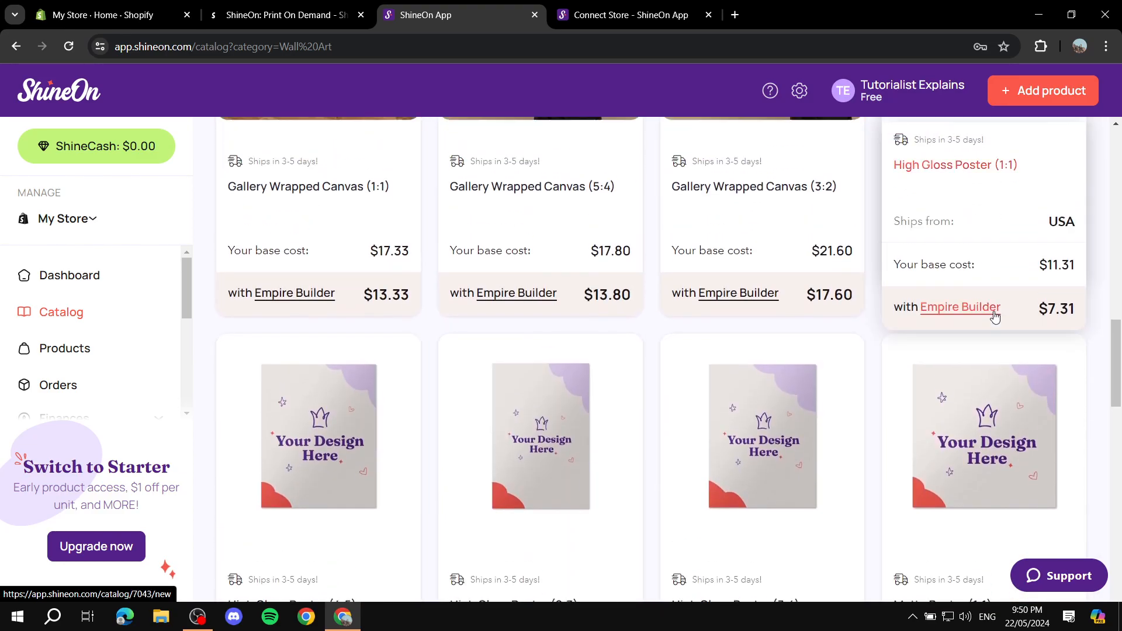
pyautogui.scroll(-12, 964, 322)
pyautogui.scroll(14, 1017, 326)
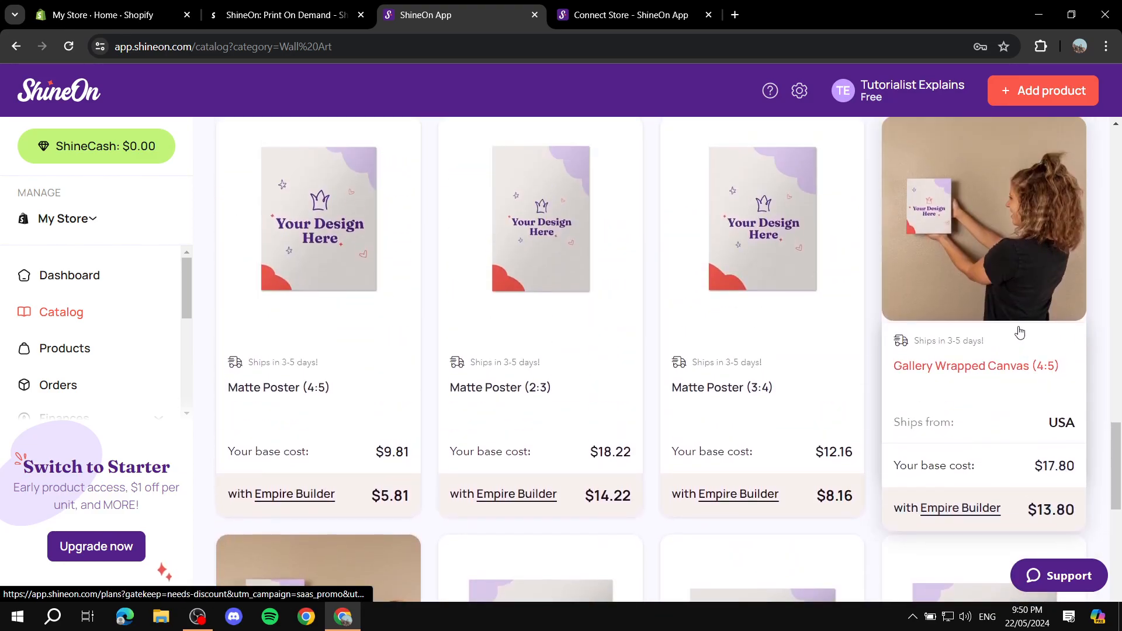
pyautogui.scroll(15, 997, 326)
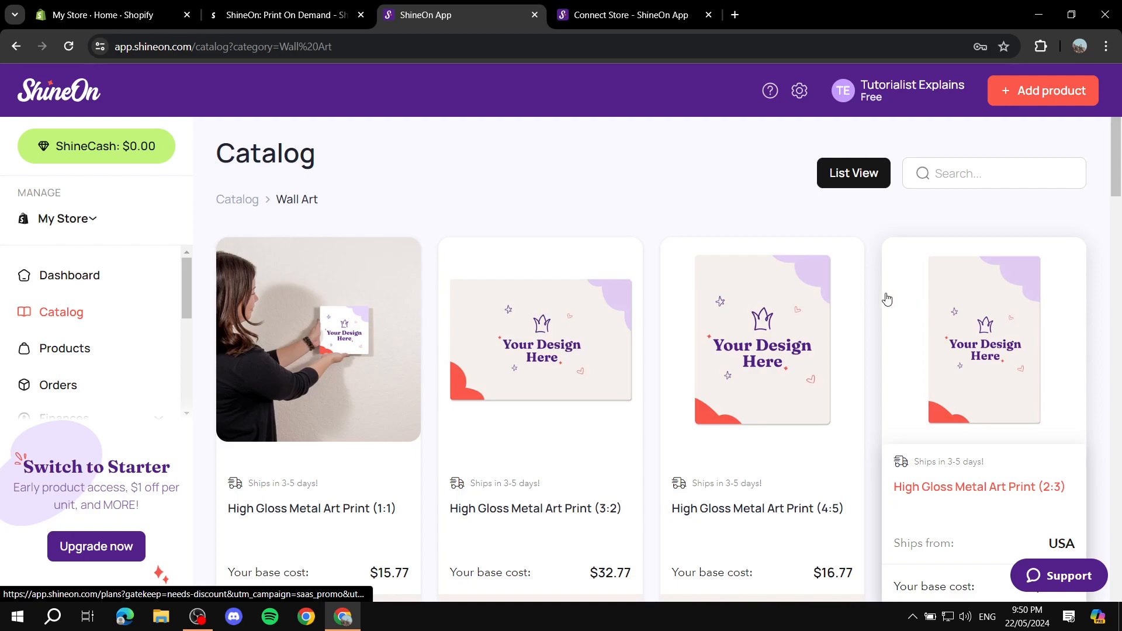
# Return to the catalog's main categories and open the Pillows subcategory under Home.
pyautogui.click(14, 47)
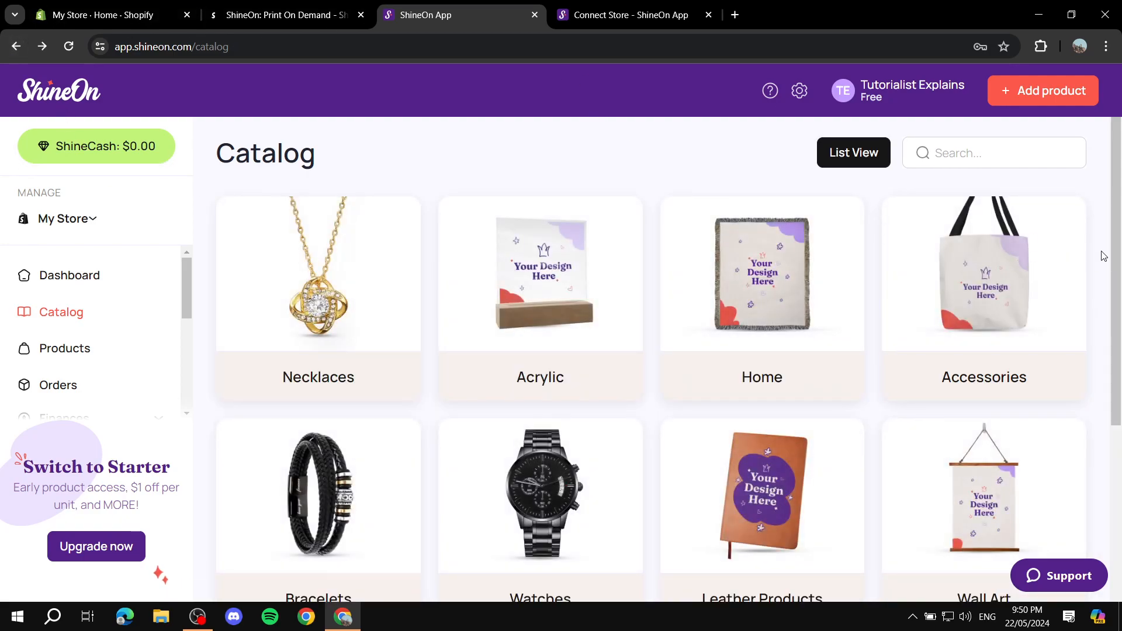
pyautogui.click(754, 366)
pyautogui.scroll(-3, 831, 415)
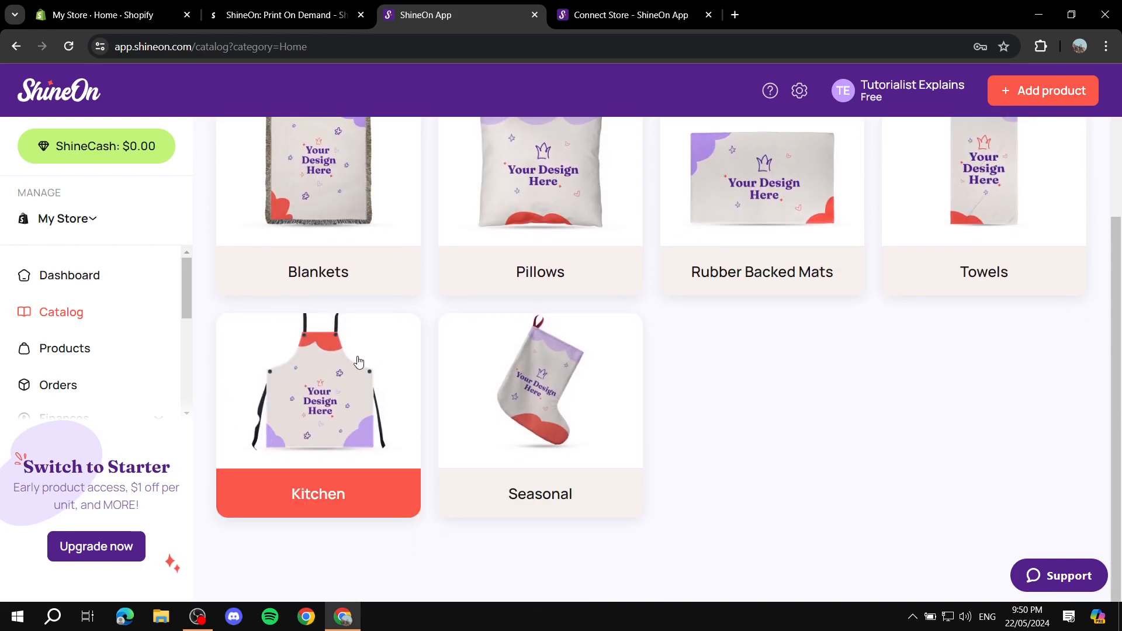
pyautogui.scroll(1, 819, 374)
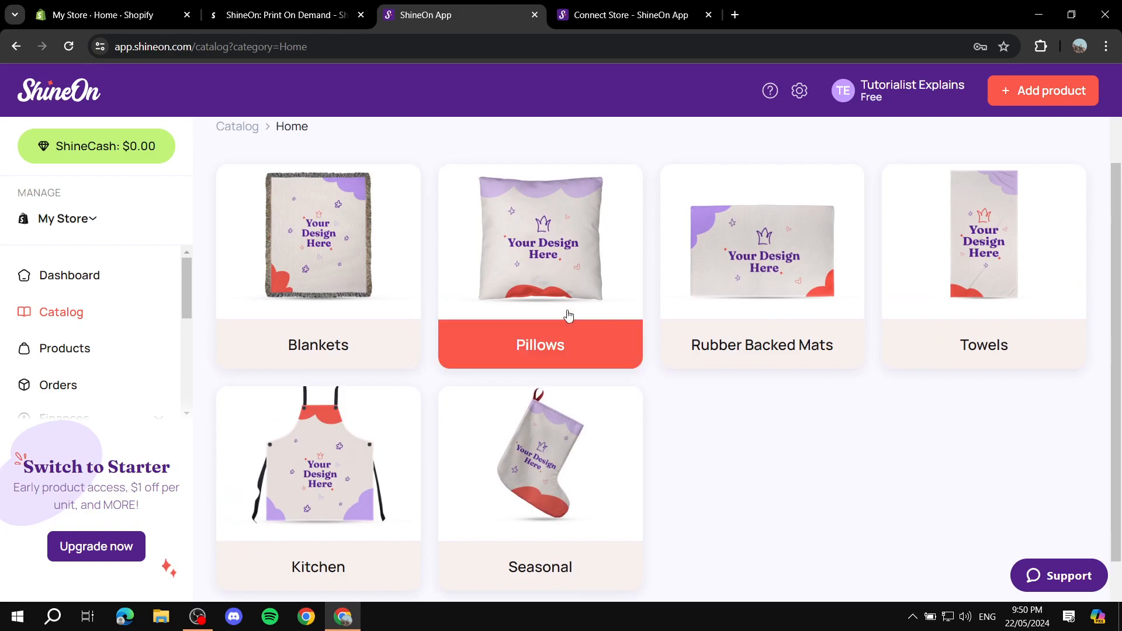
pyautogui.click(543, 326)
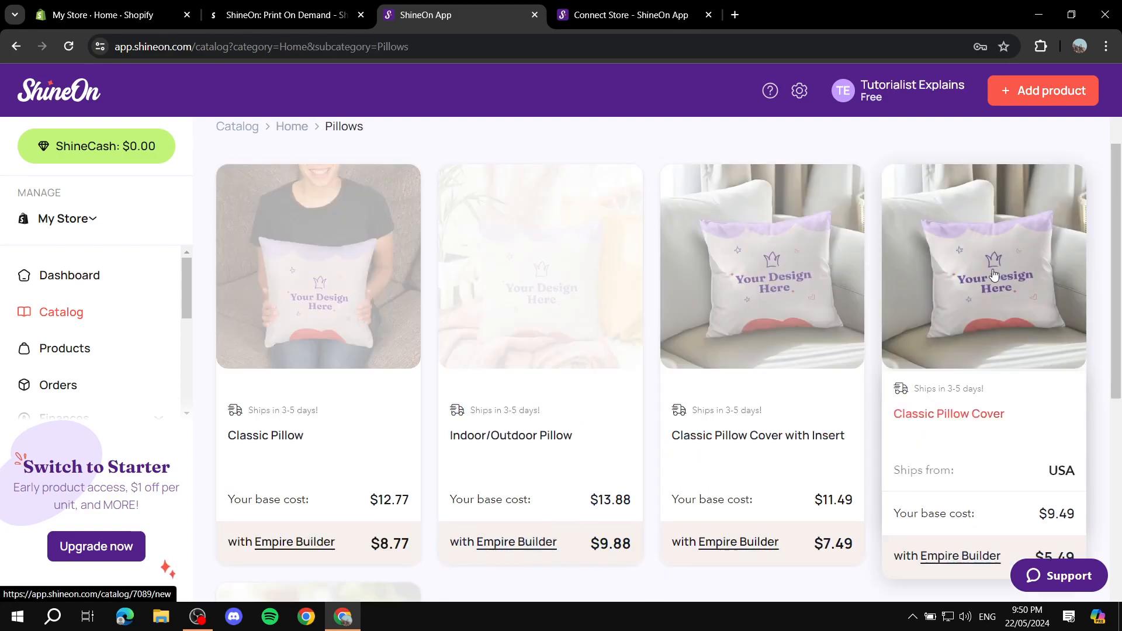
# Browse the pillow products and compare their base costs and shipping details.
pyautogui.scroll(-2, 1056, 330)
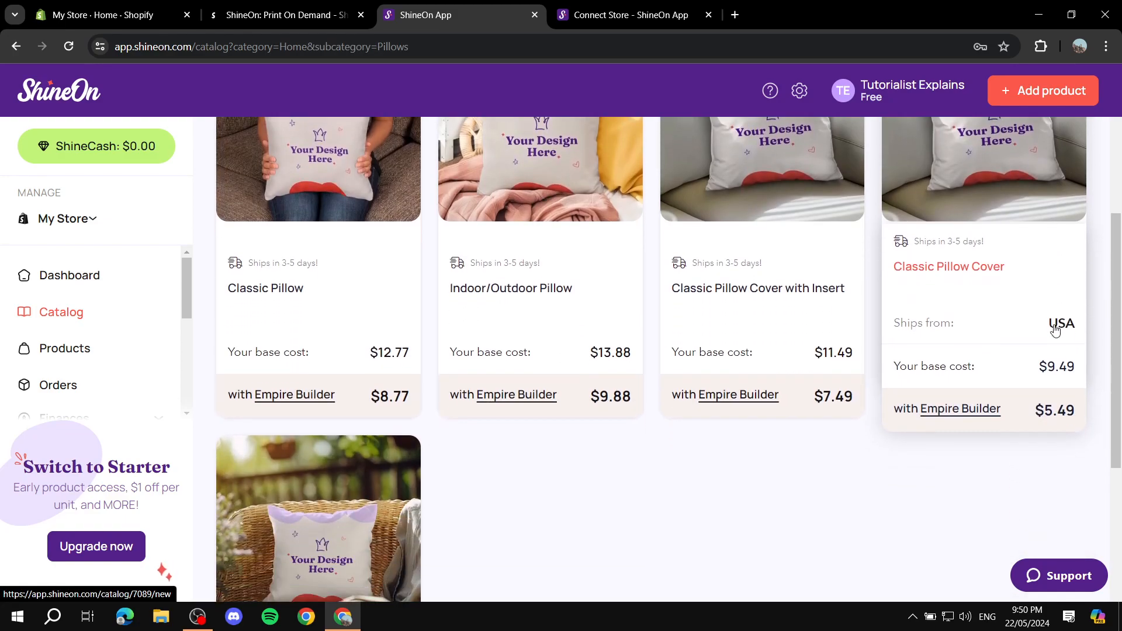
pyautogui.scroll(2, 820, 428)
pyautogui.scroll(-2, 826, 400)
pyautogui.scroll(1, 825, 399)
pyautogui.scroll(-3, 820, 432)
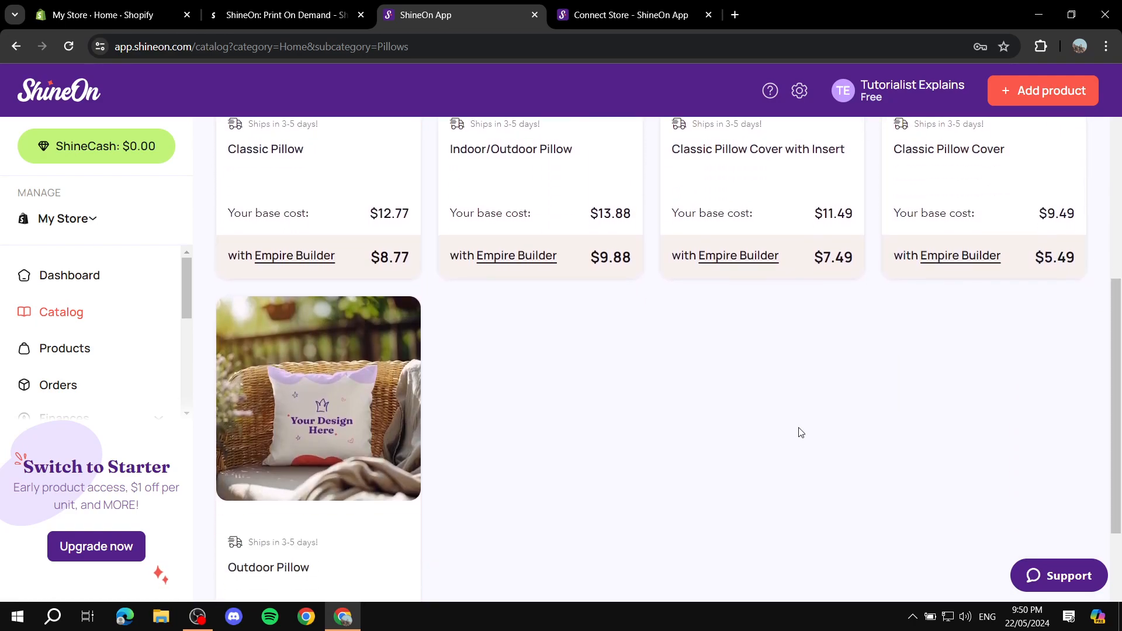
pyautogui.scroll(1, 759, 441)
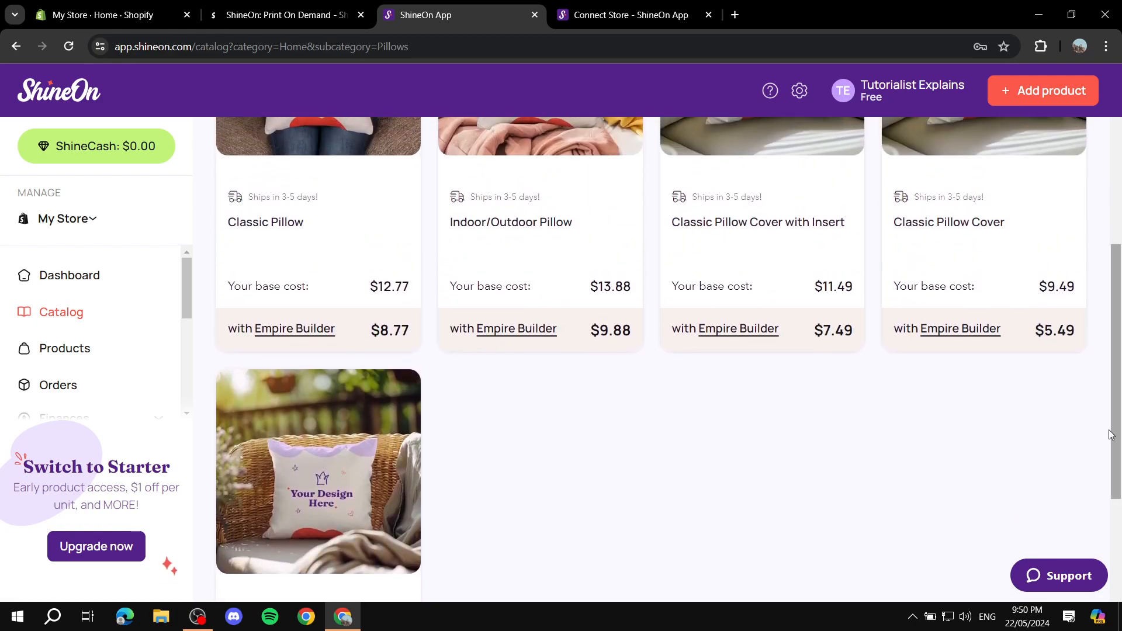
pyautogui.scroll(-4, 556, 443)
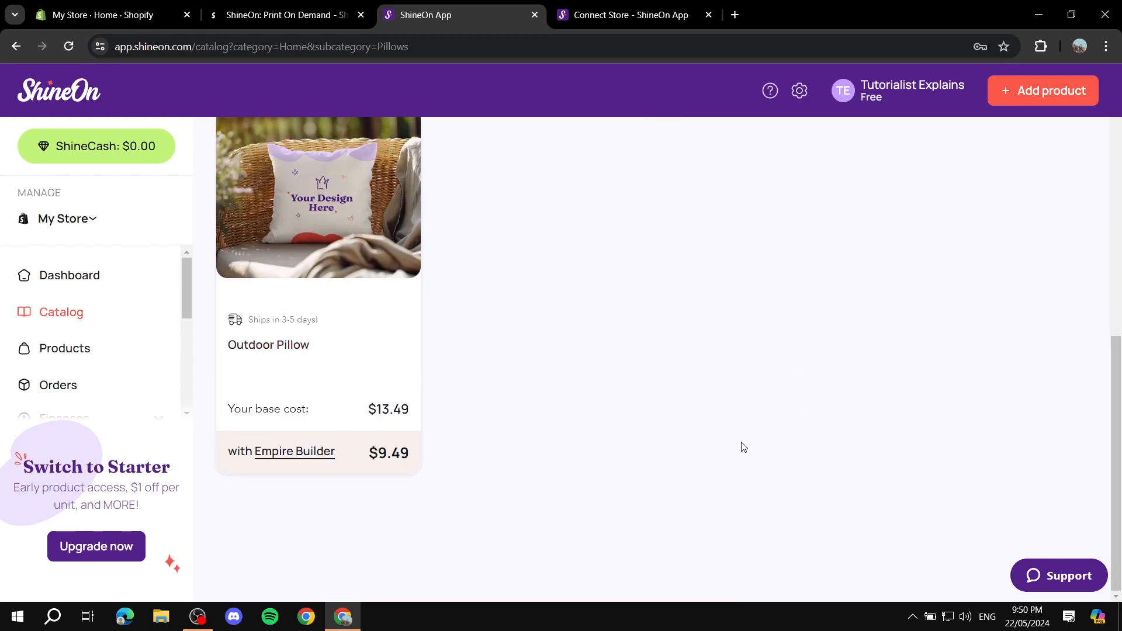
pyautogui.scroll(1, 690, 393)
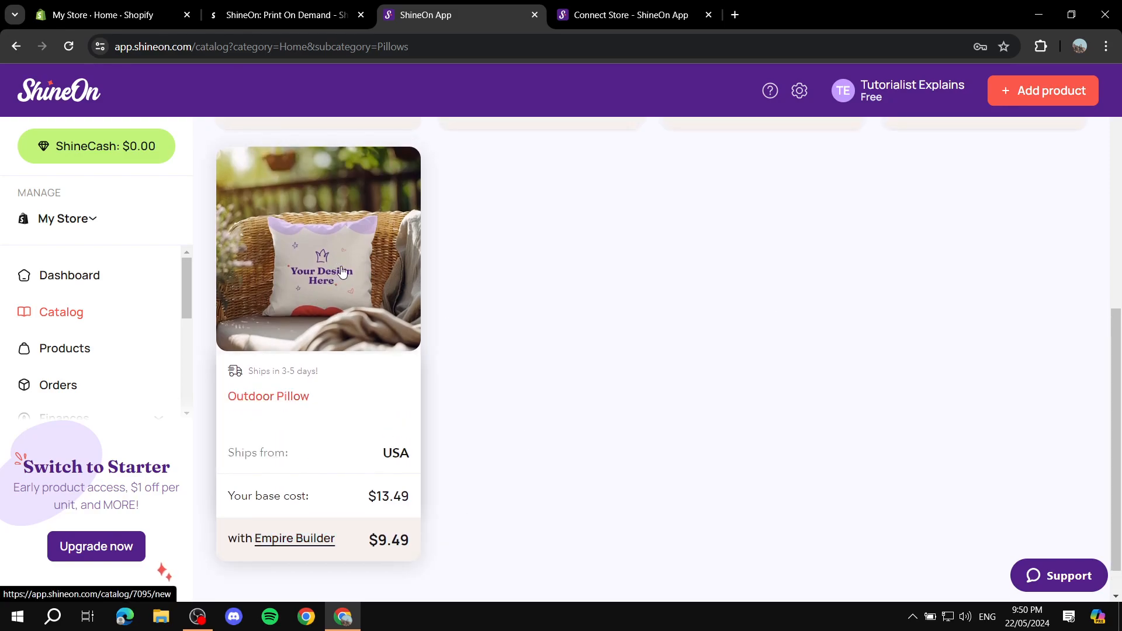
# Open the Outdoor Pillow product for customization and review its artwork upload section.
pyautogui.click(278, 396)
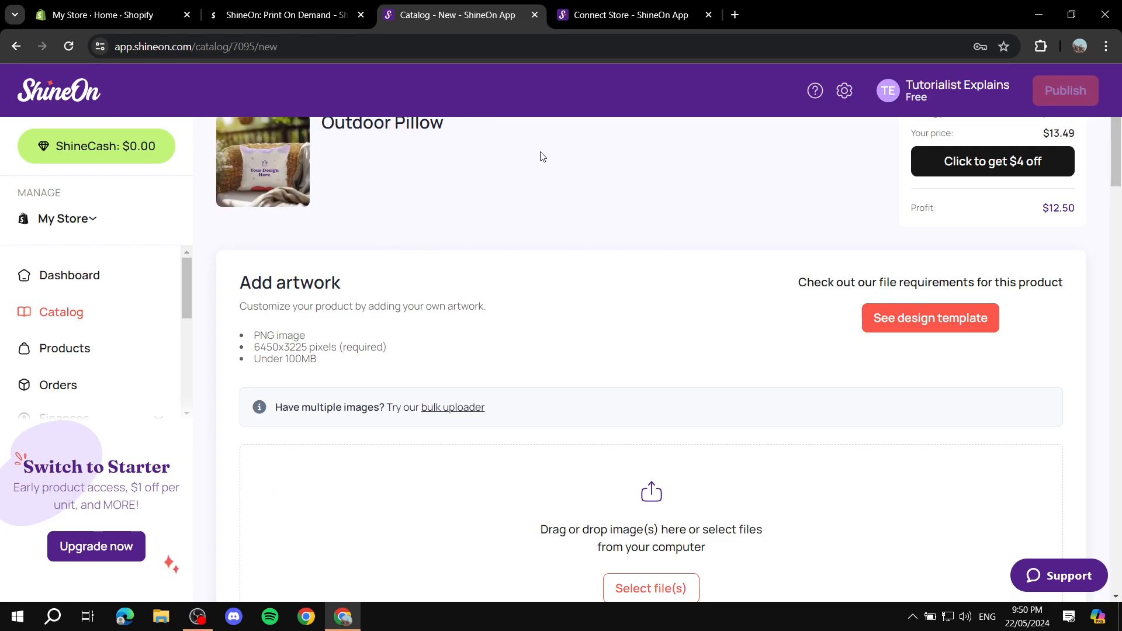
pyautogui.scroll(-4, 760, 210)
pyautogui.scroll(4, 643, 234)
pyautogui.scroll(-2, 433, 257)
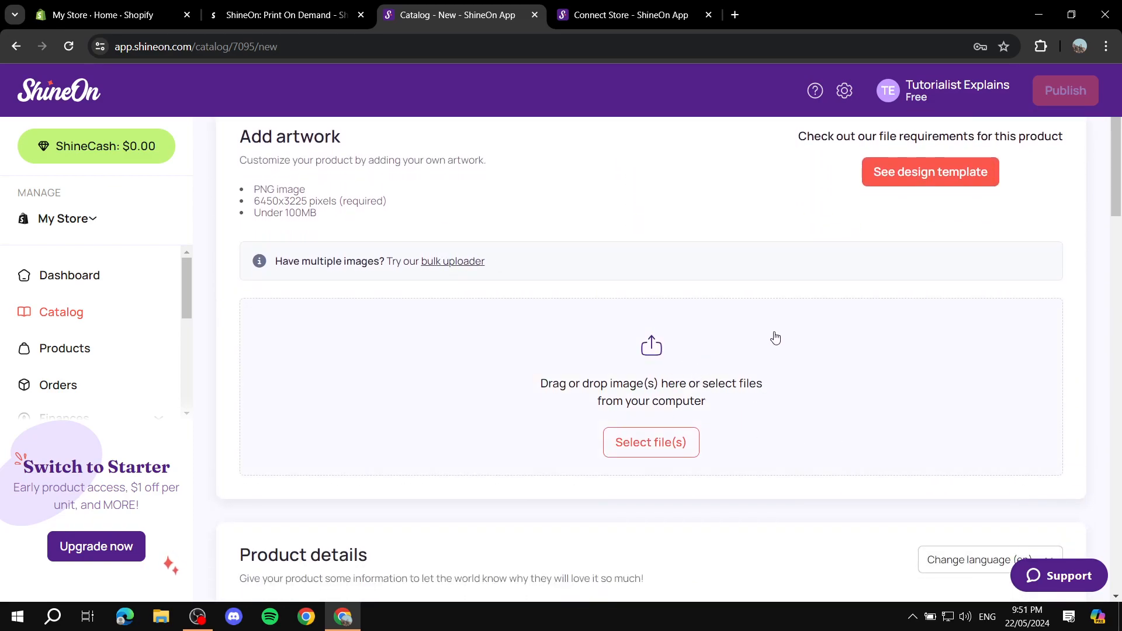
pyautogui.scroll(2, 768, 338)
pyautogui.scroll(-4, 730, 325)
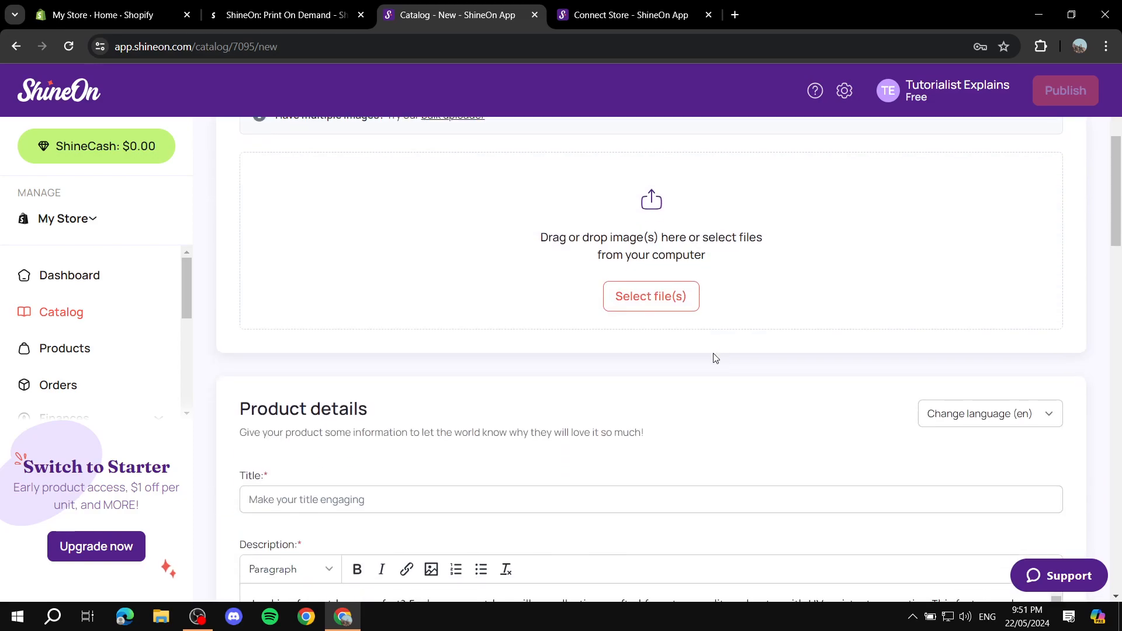
# Try to upload Tutorial.png and Green.png from the Explainer Media folder as the Outdoor Pillow's artwork.
pyautogui.click(659, 299)
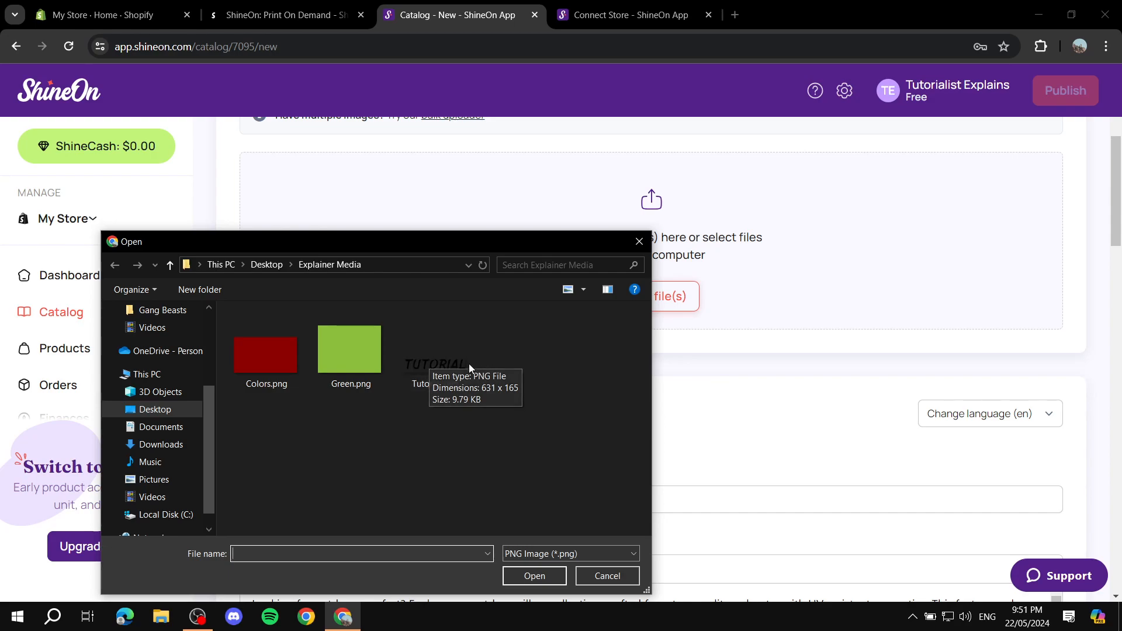
pyautogui.doubleClick(448, 359)
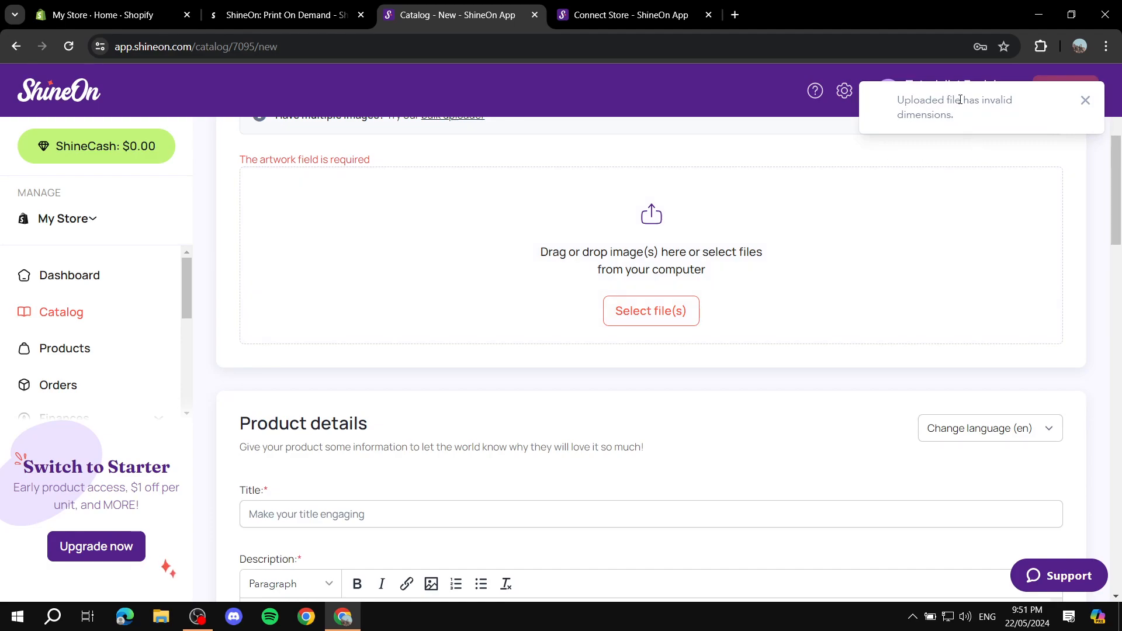
pyautogui.scroll(1, 815, 260)
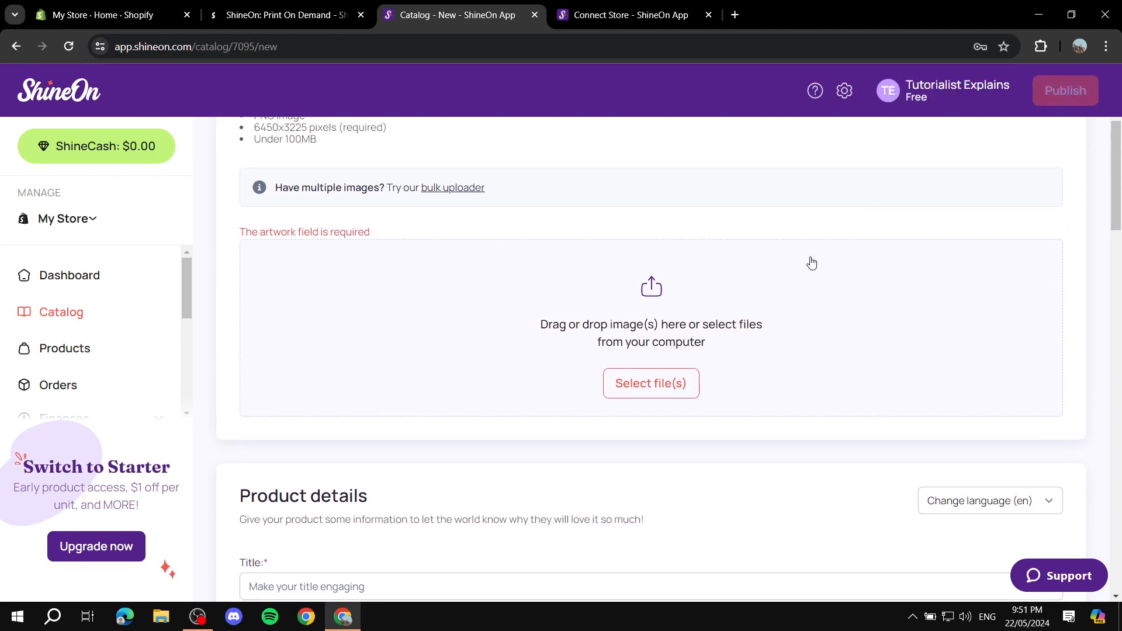
pyautogui.click(642, 385)
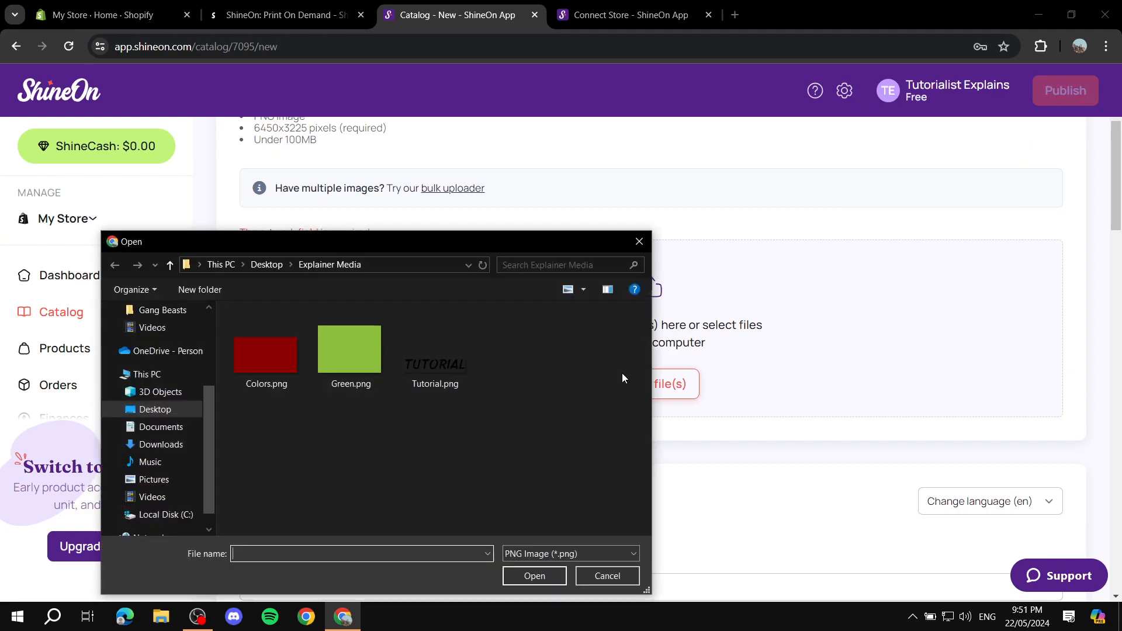
pyautogui.doubleClick(376, 355)
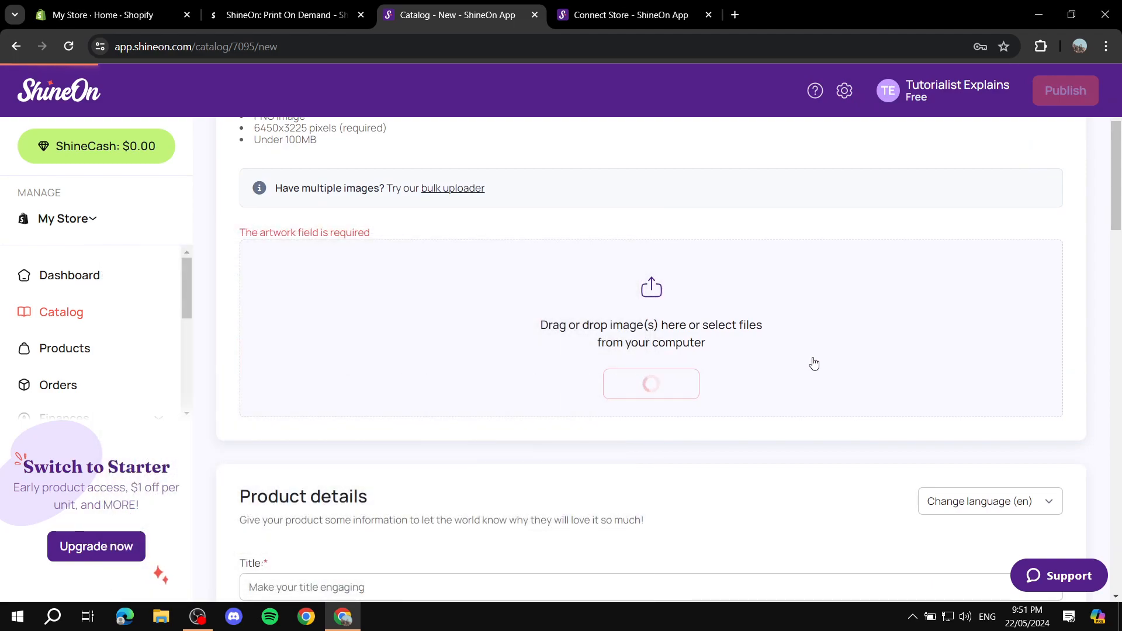
pyautogui.scroll(1, 767, 321)
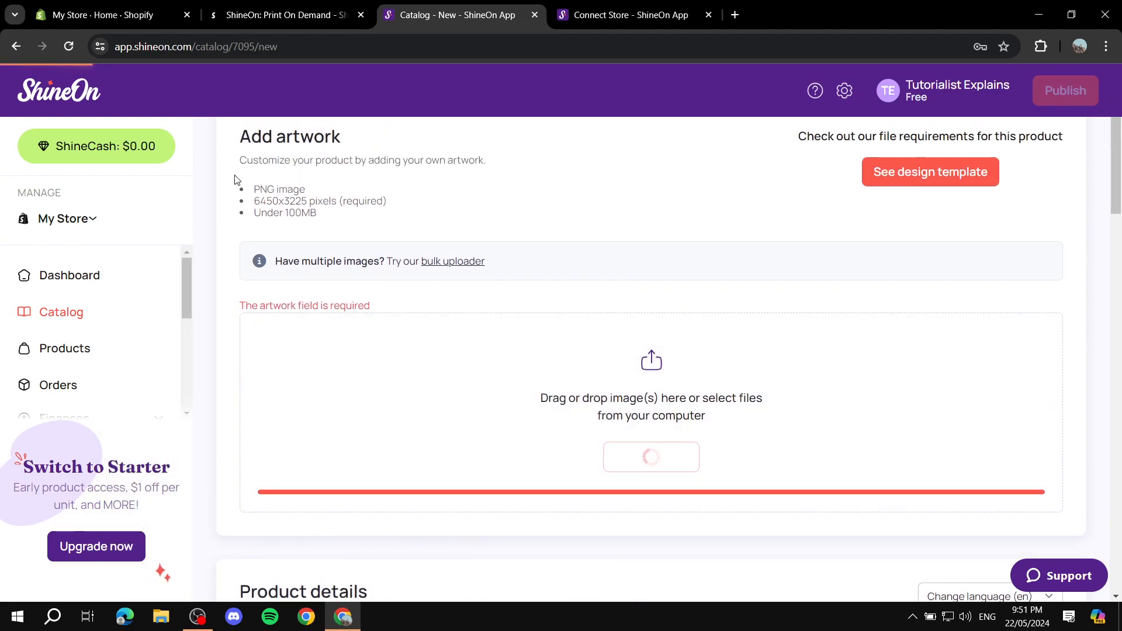
# Examine the required pixel dimensions for the Outdoor Pillow's artwork and dismiss the upload error.
pyautogui.moveTo(253, 201); pyautogui.dragTo(406, 206)
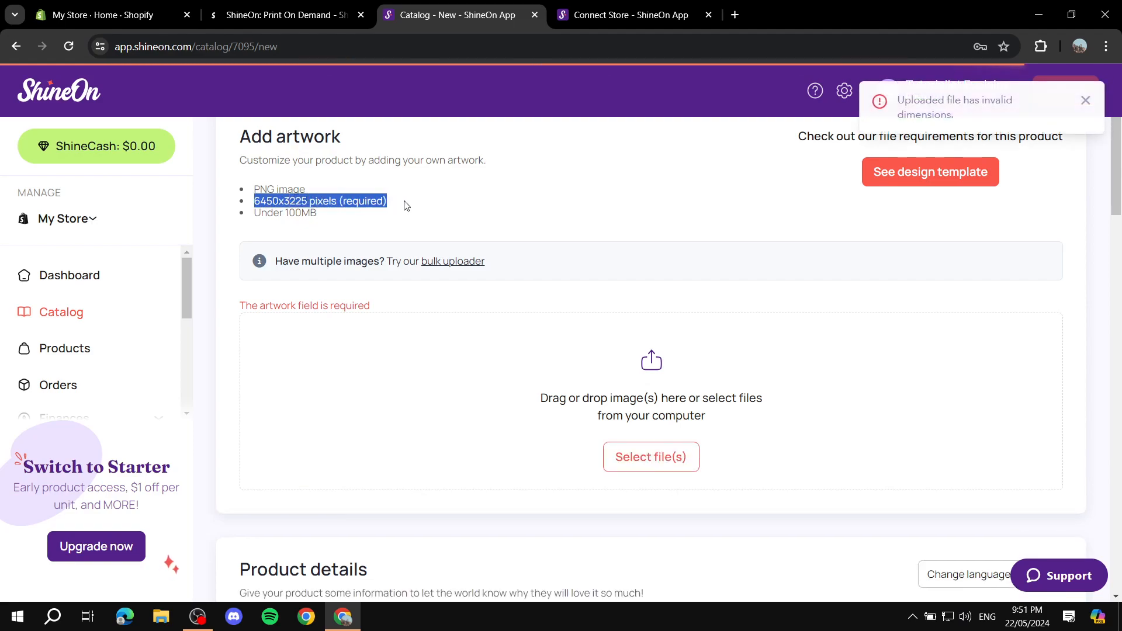
pyautogui.click(1086, 100)
pyautogui.click(435, 203)
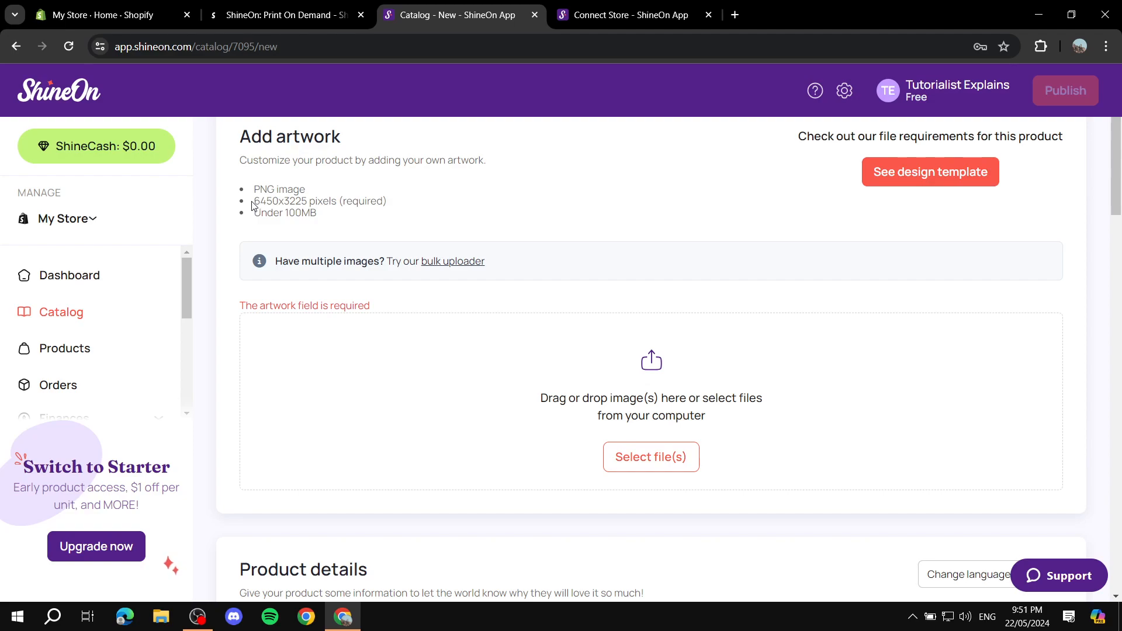
pyautogui.moveTo(253, 205); pyautogui.dragTo(414, 203)
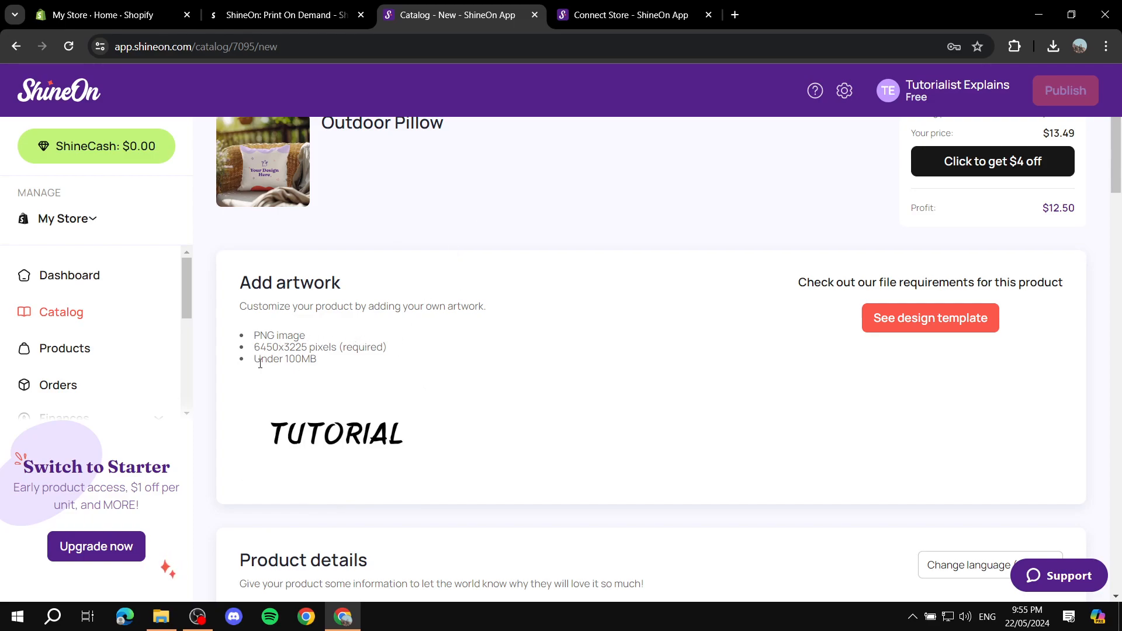
pyautogui.moveTo(247, 350); pyautogui.dragTo(402, 346)
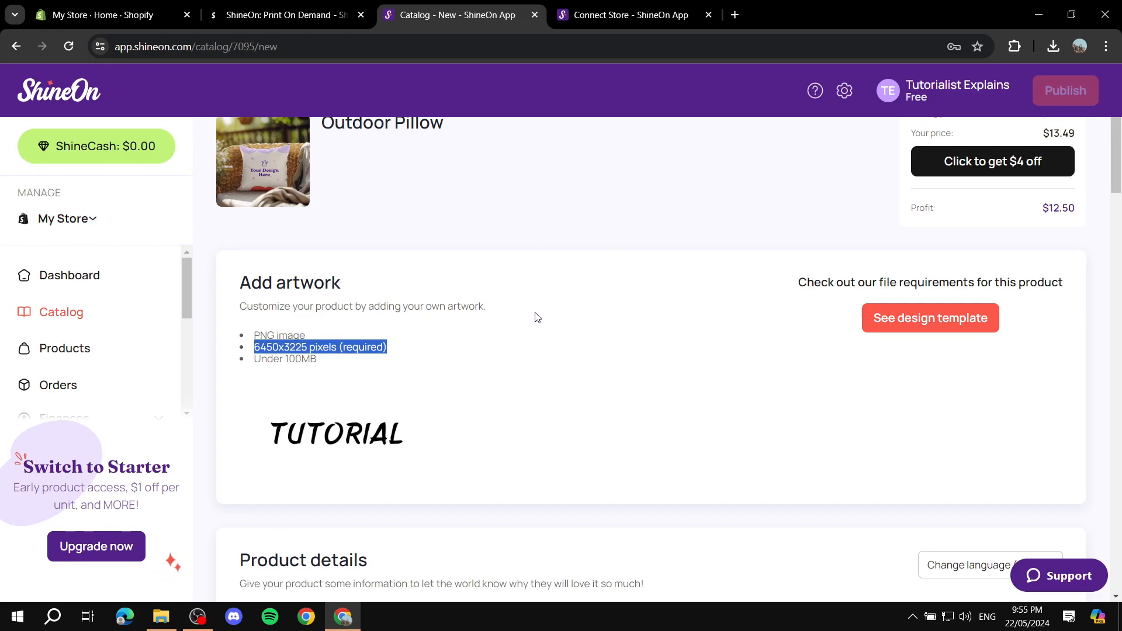
pyautogui.click(593, 408)
pyautogui.moveTo(317, 454)
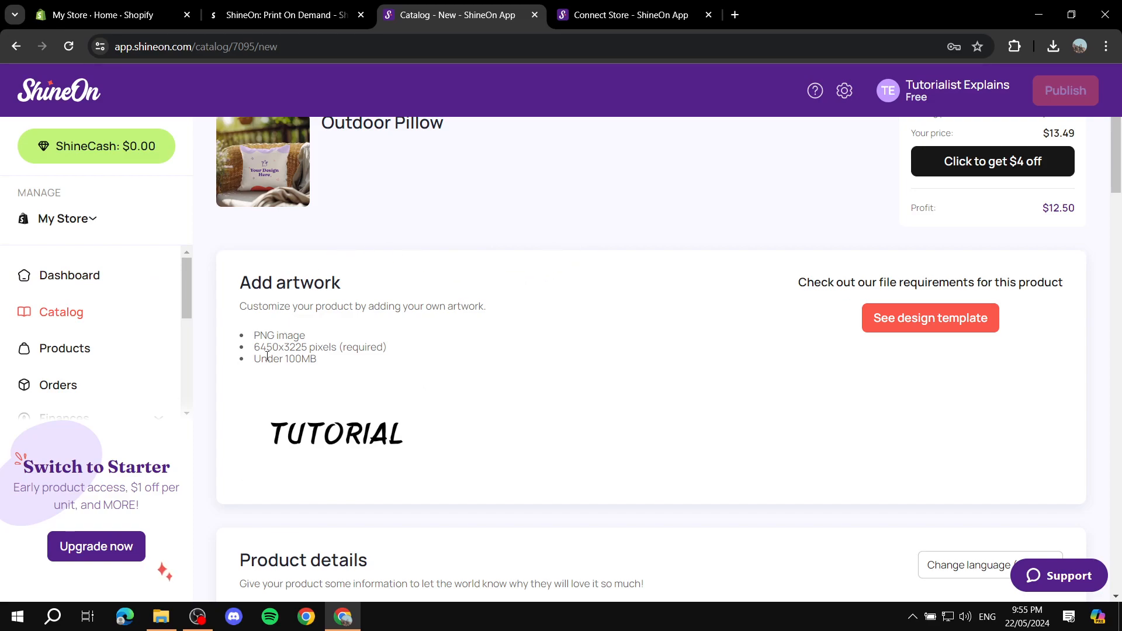
pyautogui.moveTo(254, 347); pyautogui.dragTo(407, 348)
pyautogui.click(412, 348)
# Enter "Soft Pillow" as the product title in the product details.
pyautogui.scroll(-5, 625, 273)
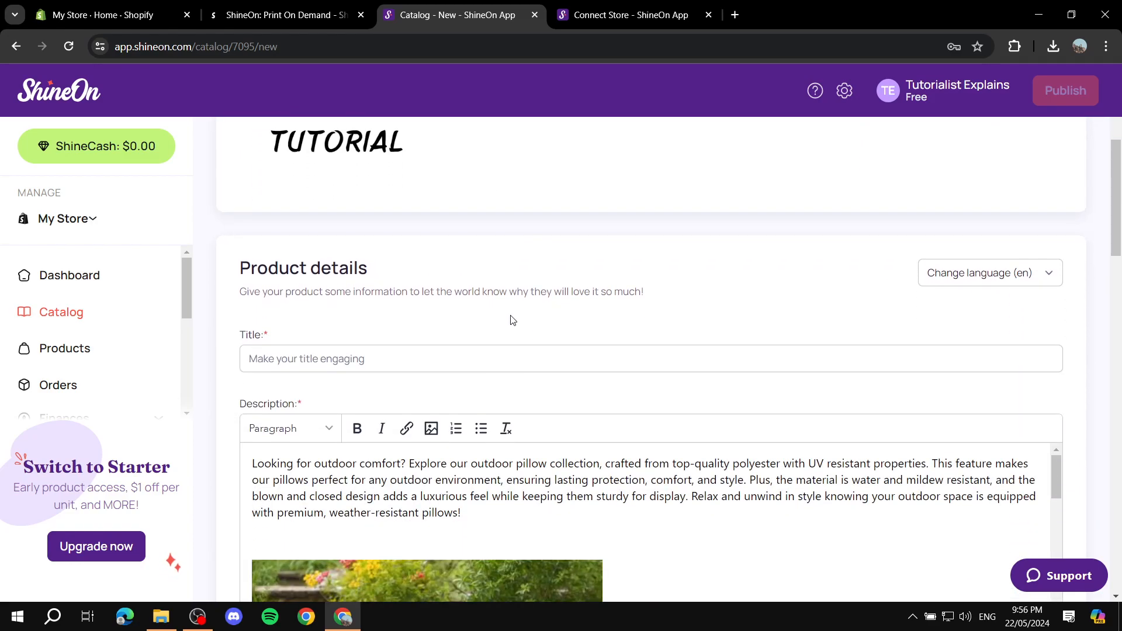
pyautogui.moveTo(240, 268); pyautogui.dragTo(470, 266)
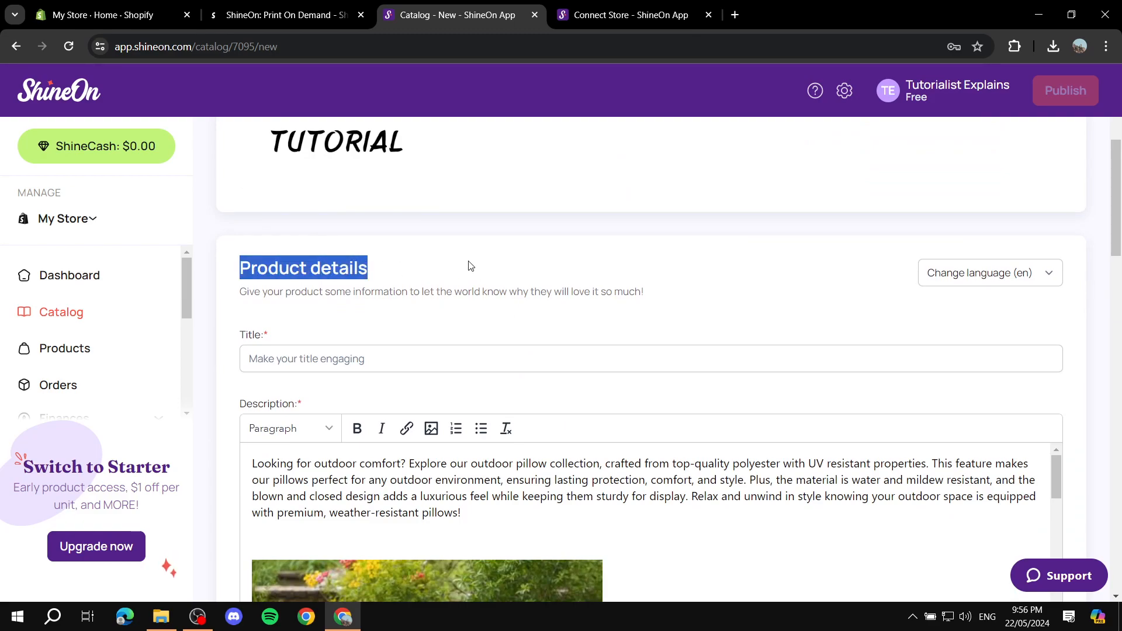
pyautogui.click(471, 266)
pyautogui.scroll(-3, 451, 260)
pyautogui.click(441, 212)
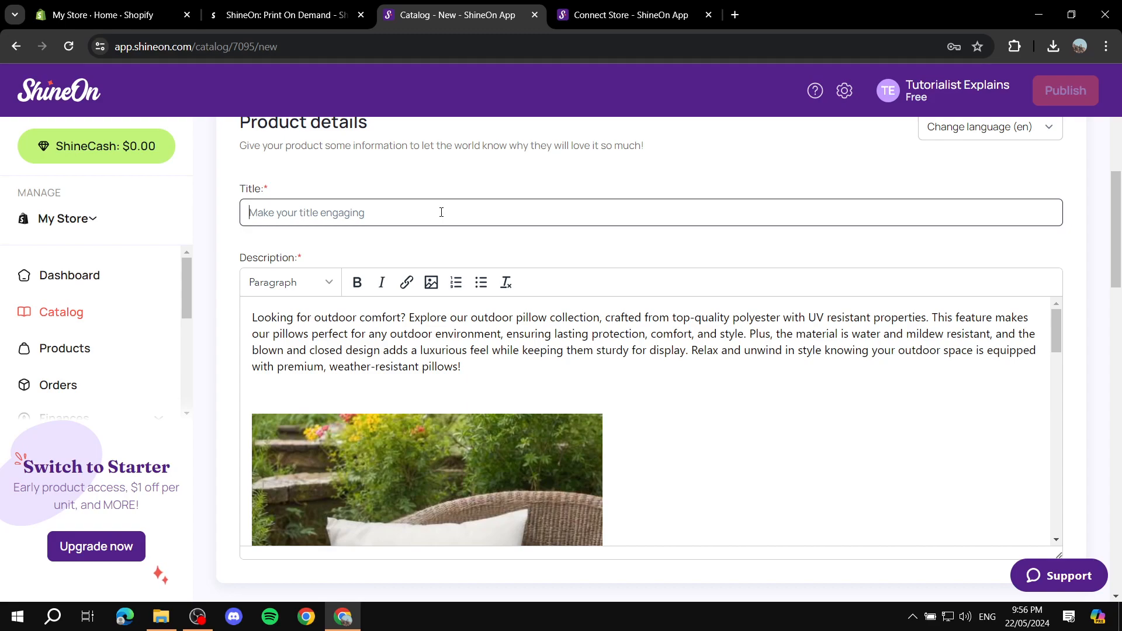
pyautogui.write('Sof t')
pyautogui.press('BackSpace')
pyautogui.press('BackSpace')
pyautogui.press('BackSpace')
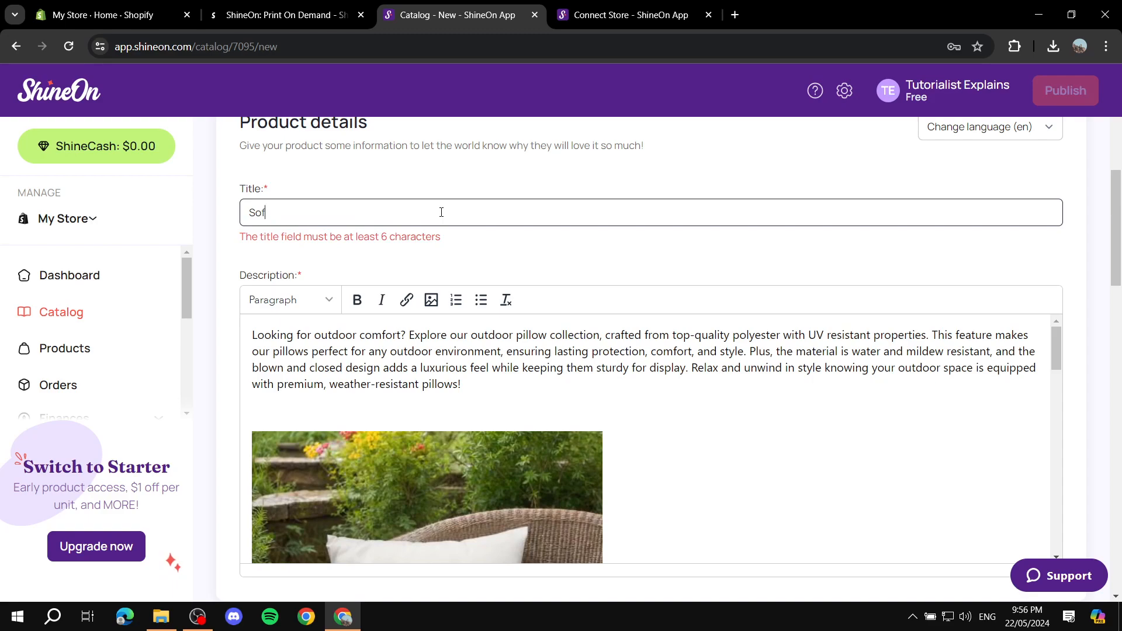
pyautogui.write('t Pl')
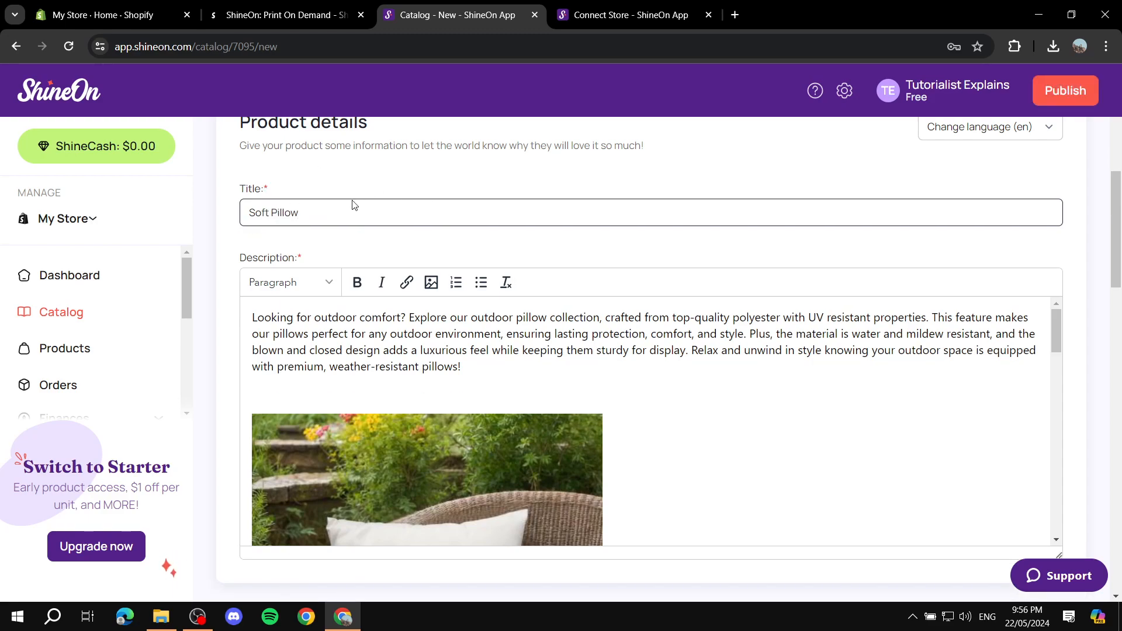
pyautogui.moveTo(304, 215); pyautogui.dragTo(222, 223)
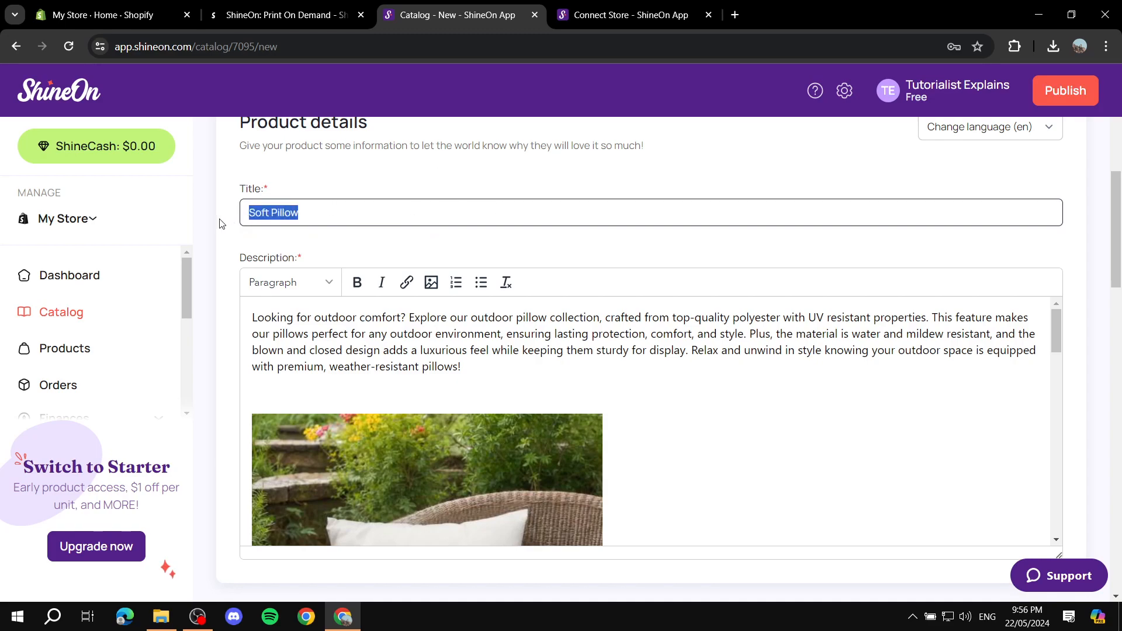
pyautogui.click(236, 247)
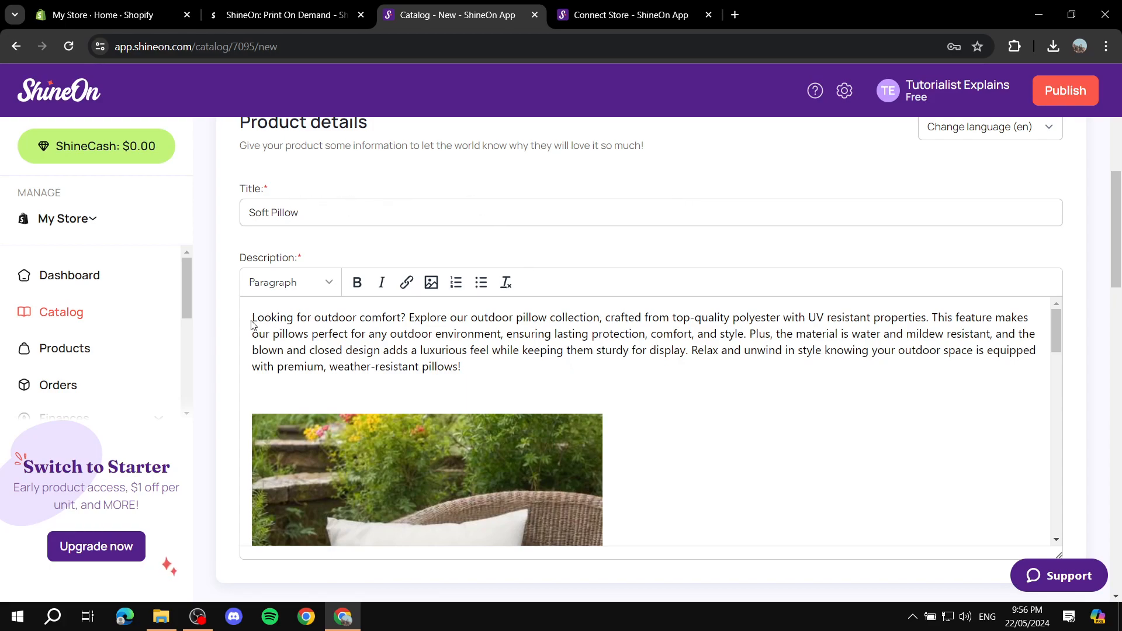
# Review the prefilled product description, including its introduction, unique features, product specifications and images.
pyautogui.moveTo(485, 379); pyautogui.dragTo(246, 311)
pyautogui.scroll(-3, 557, 365)
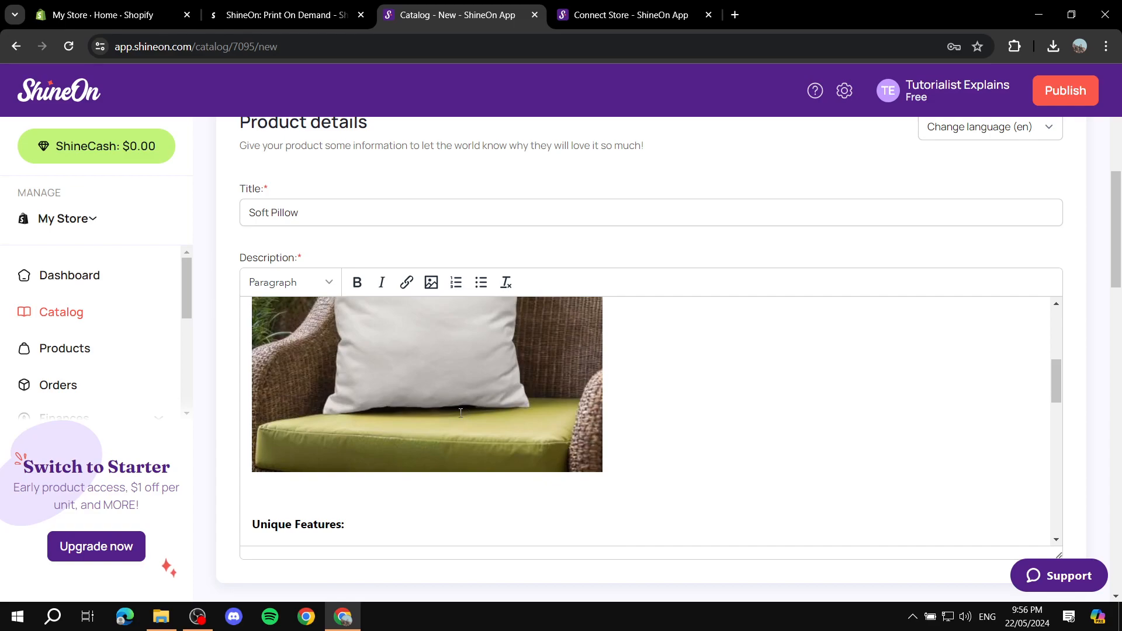
pyautogui.scroll(-4, 463, 414)
pyautogui.scroll(3, 513, 366)
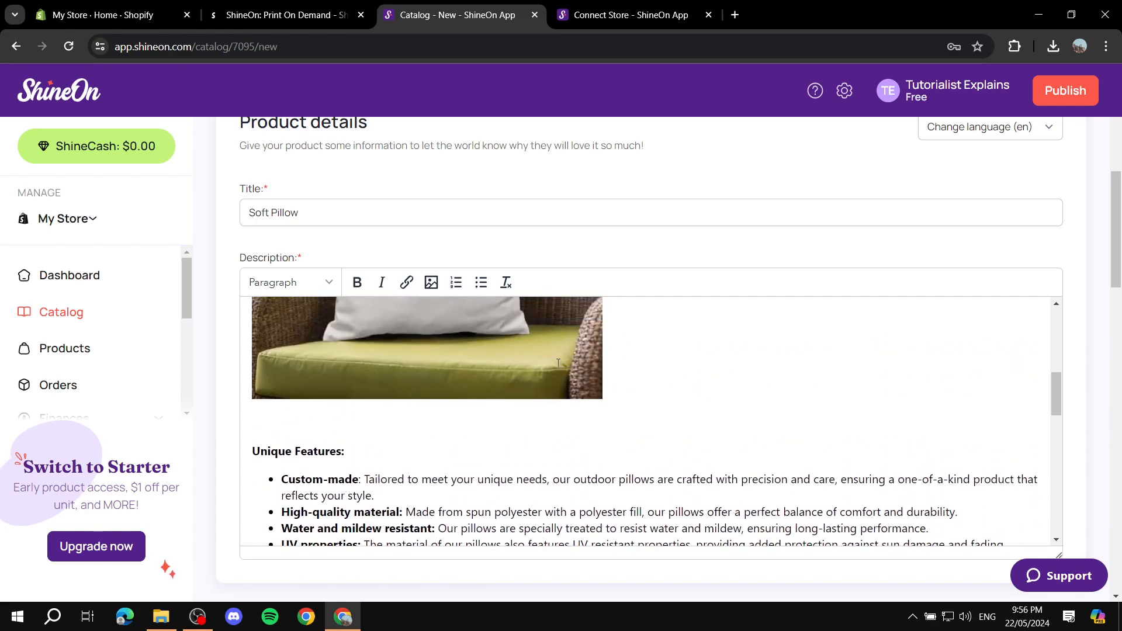
pyautogui.scroll(-3, 354, 428)
pyautogui.scroll(1, 276, 400)
pyautogui.moveTo(250, 377); pyautogui.dragTo(598, 504)
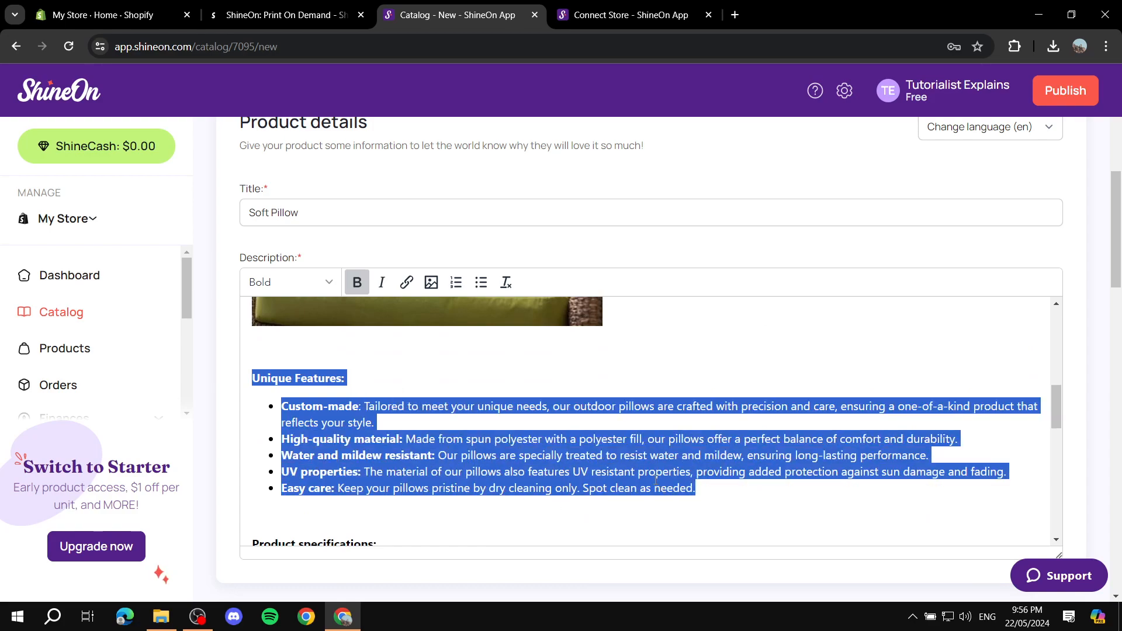
pyautogui.scroll(-4, 477, 447)
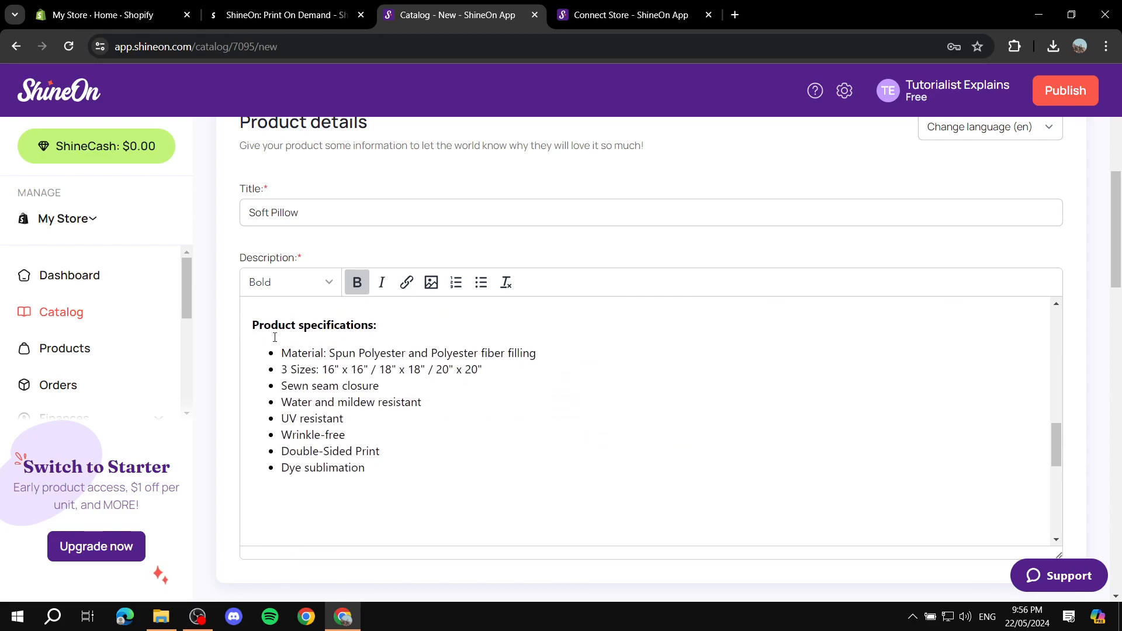
pyautogui.moveTo(380, 474); pyautogui.dragTo(242, 314)
pyautogui.click(303, 410)
pyautogui.scroll(-2, 433, 429)
pyautogui.scroll(-2, 493, 423)
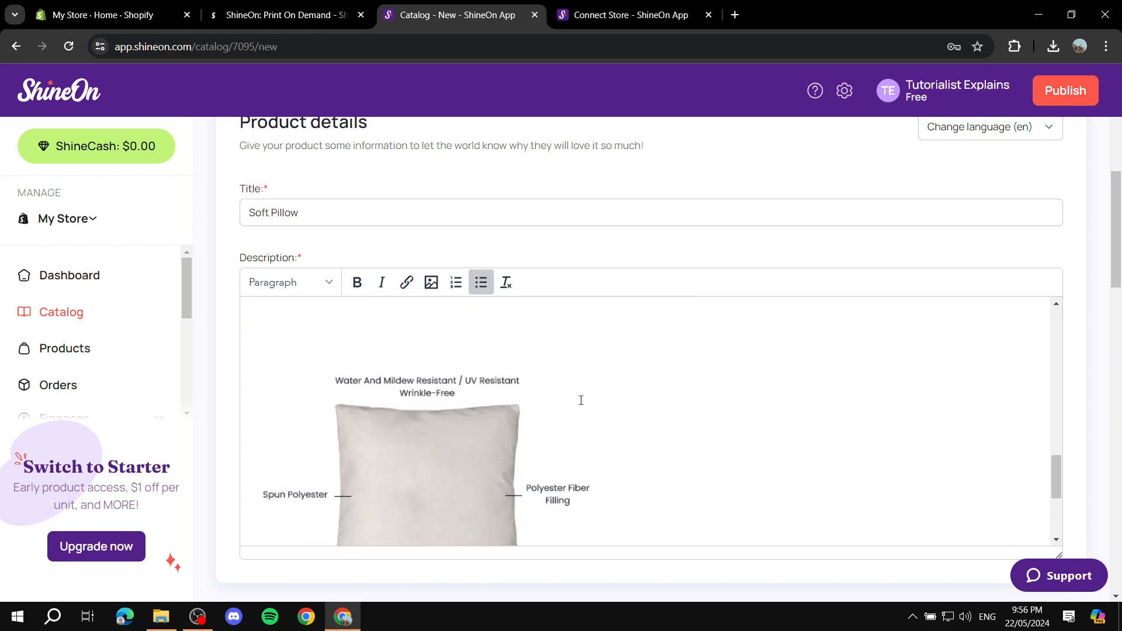
# Read the description's pillow diagram and closing line, and highlight its introductory paragraph about outdoor comfort.
pyautogui.scroll(-4, 638, 406)
pyautogui.scroll(7, 534, 421)
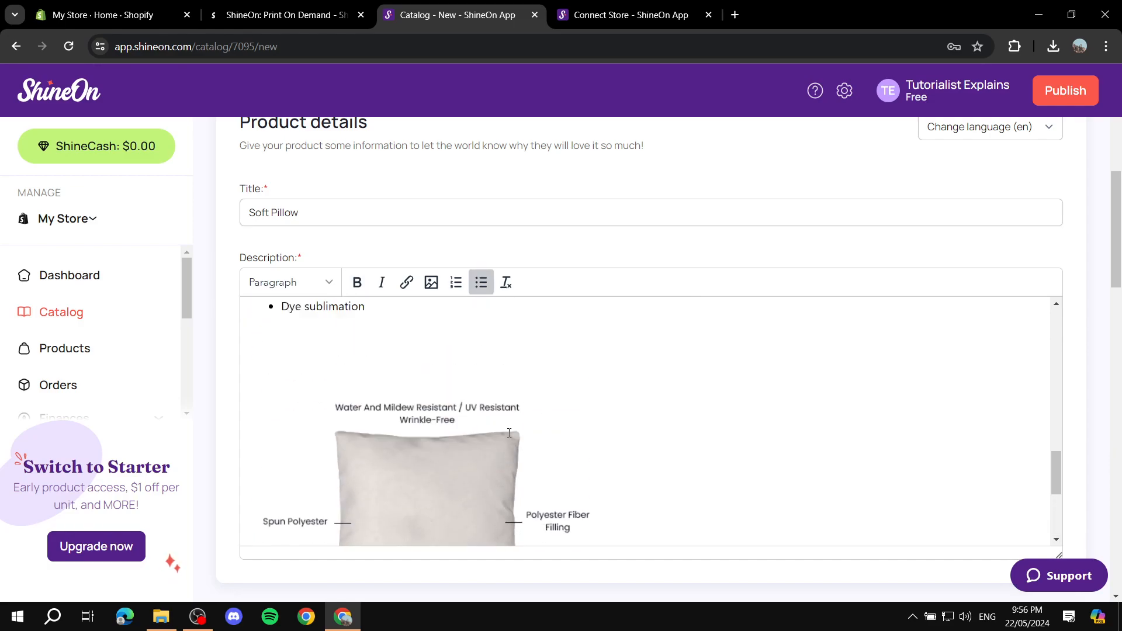
pyautogui.scroll(3, 511, 415)
pyautogui.scroll(-8, 512, 420)
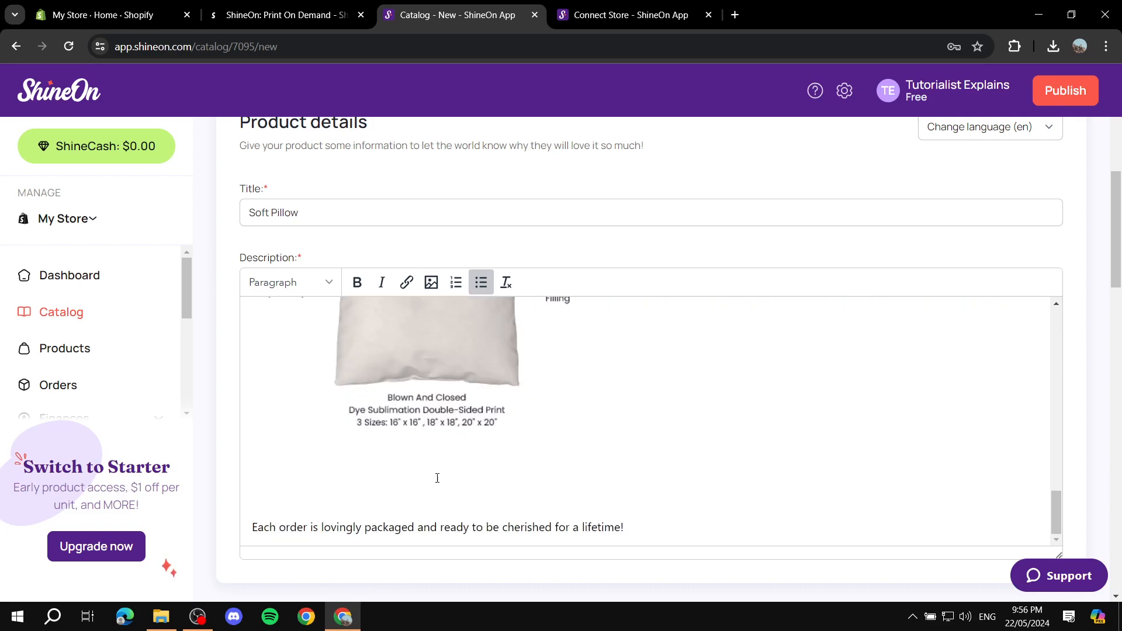
pyautogui.scroll(15, 695, 443)
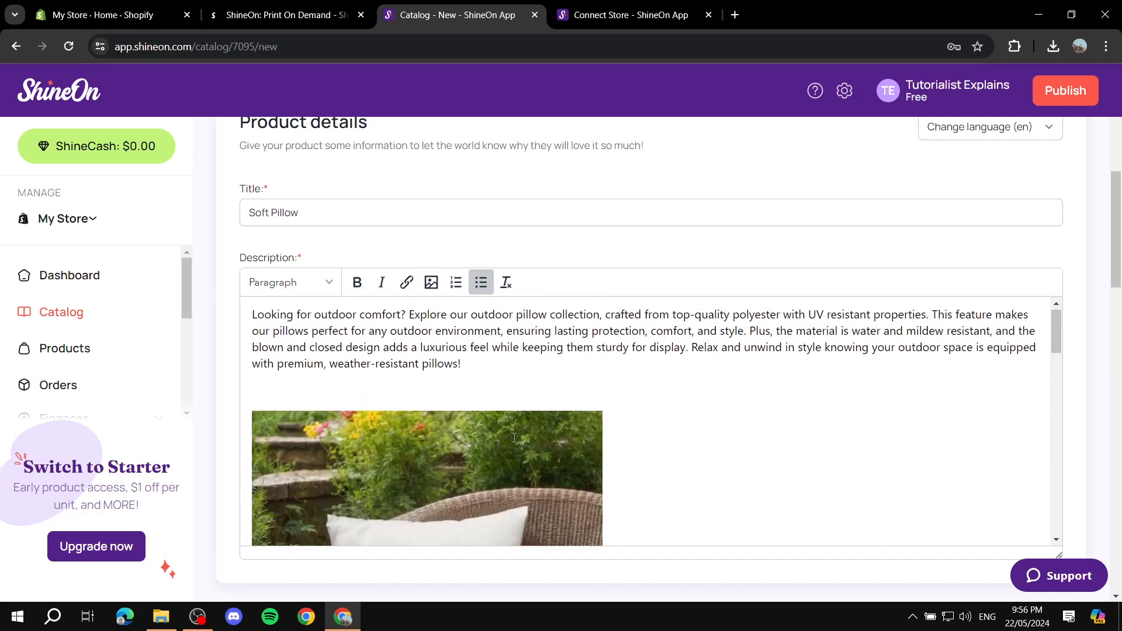
pyautogui.moveTo(590, 379); pyautogui.dragTo(247, 323)
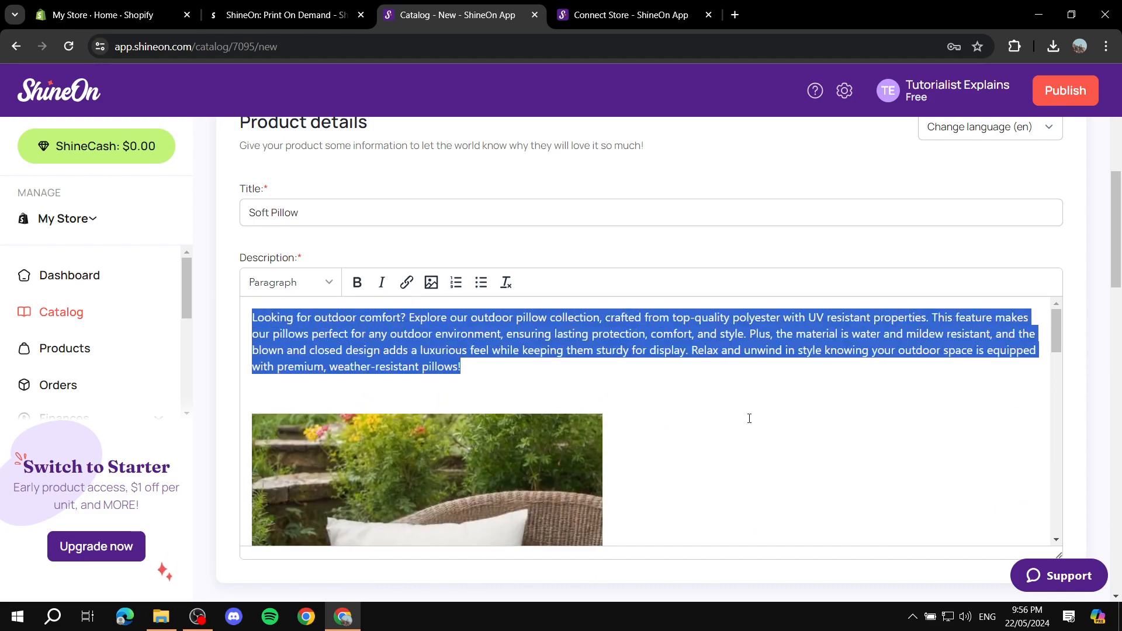
pyautogui.click(685, 394)
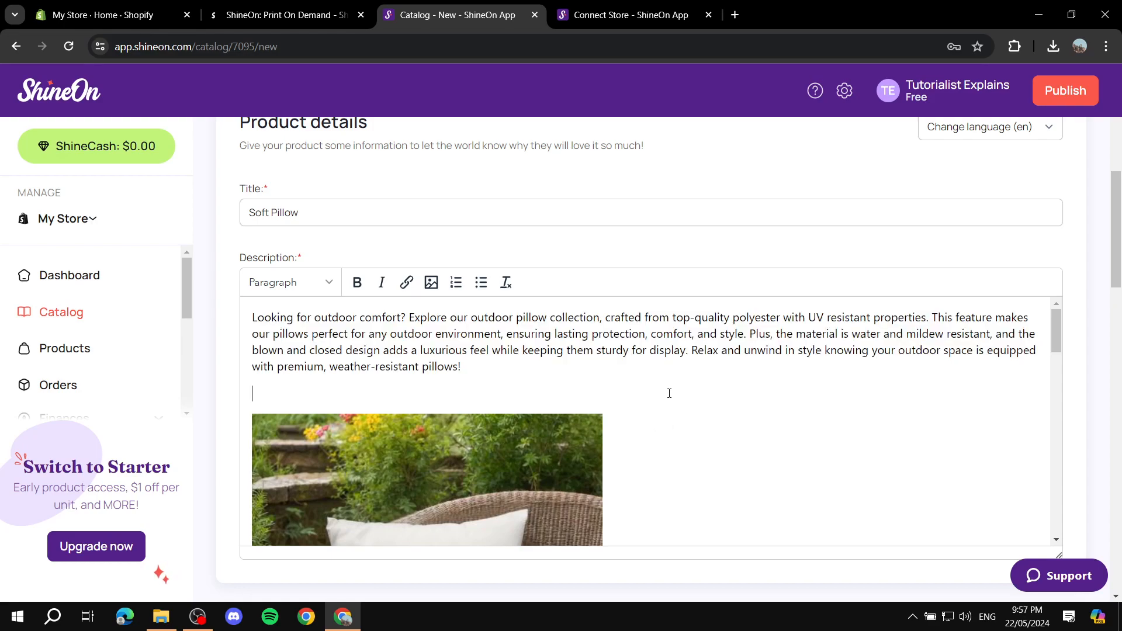
# Select the armchair pillow photo in the description and look over the product specifications and remaining description content.
pyautogui.scroll(-3, 683, 389)
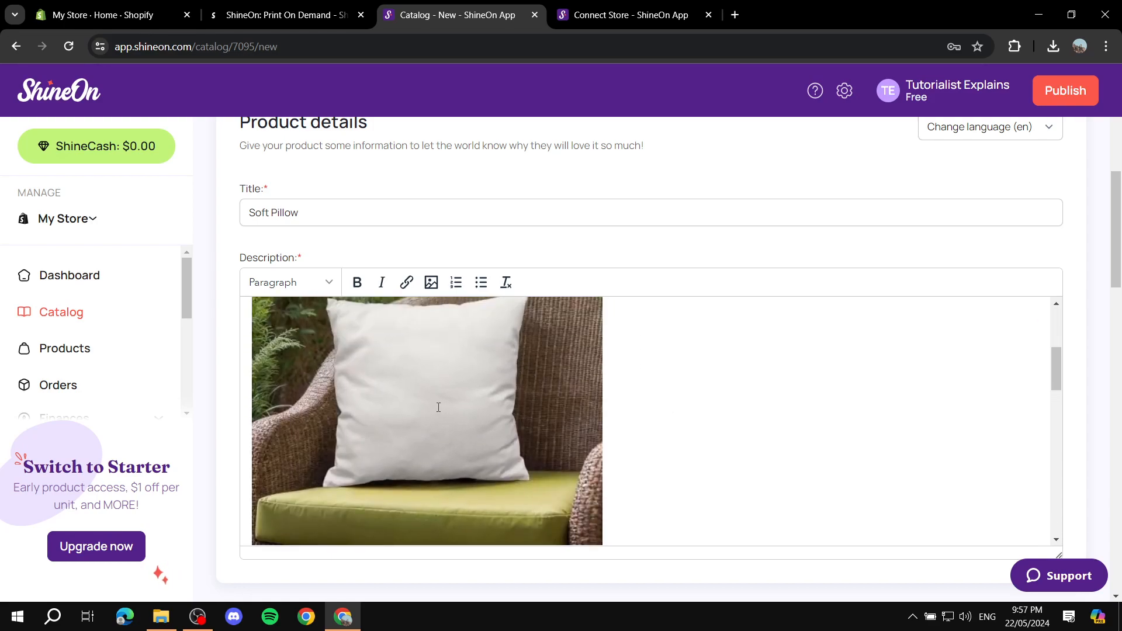
pyautogui.moveTo(397, 389); pyautogui.dragTo(428, 403)
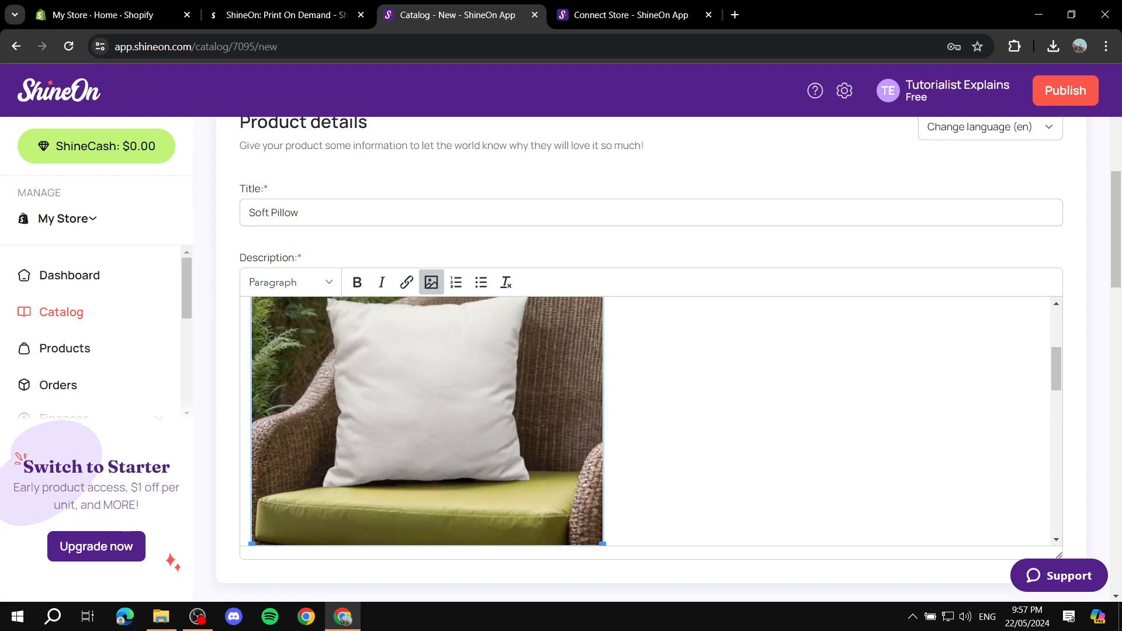
pyautogui.scroll(-6, 702, 391)
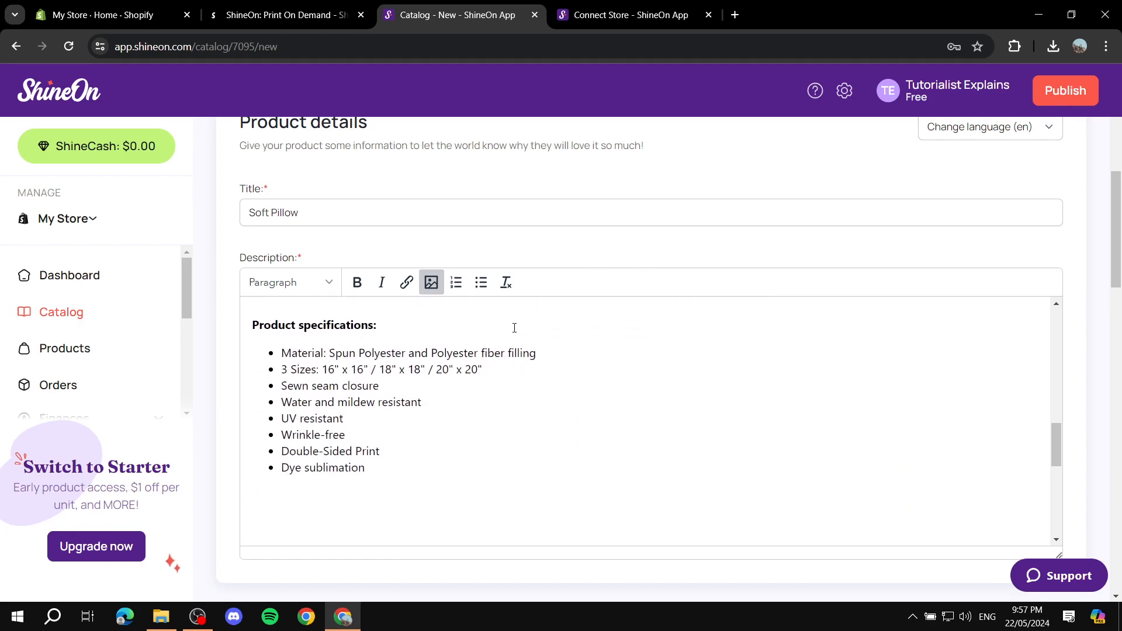
pyautogui.scroll(-8, 480, 401)
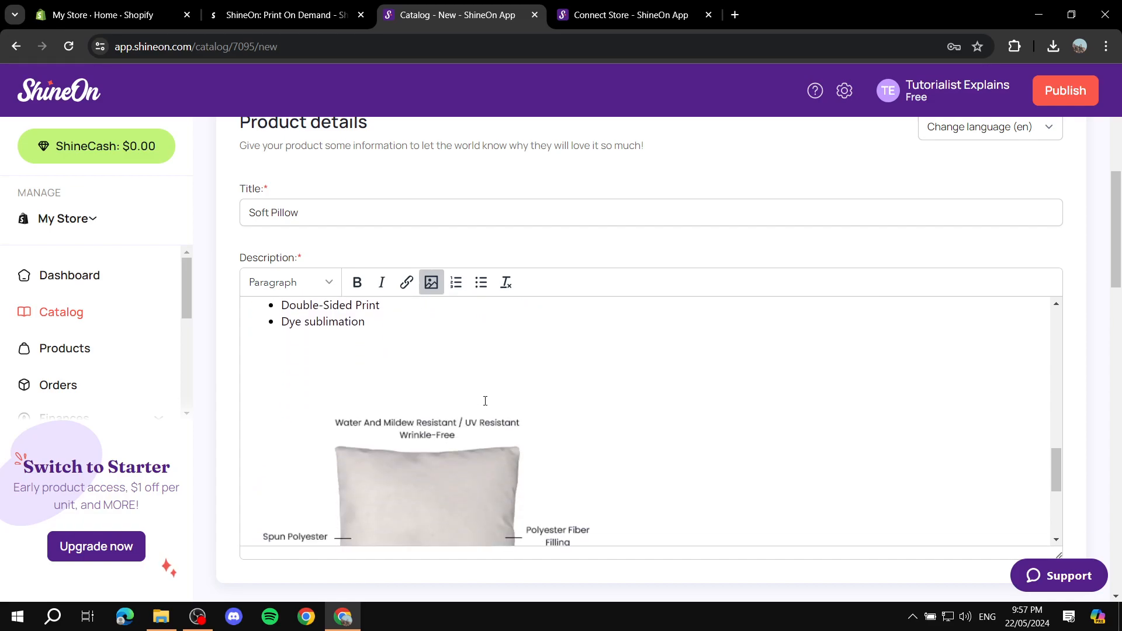
pyautogui.scroll(-1, 353, 401)
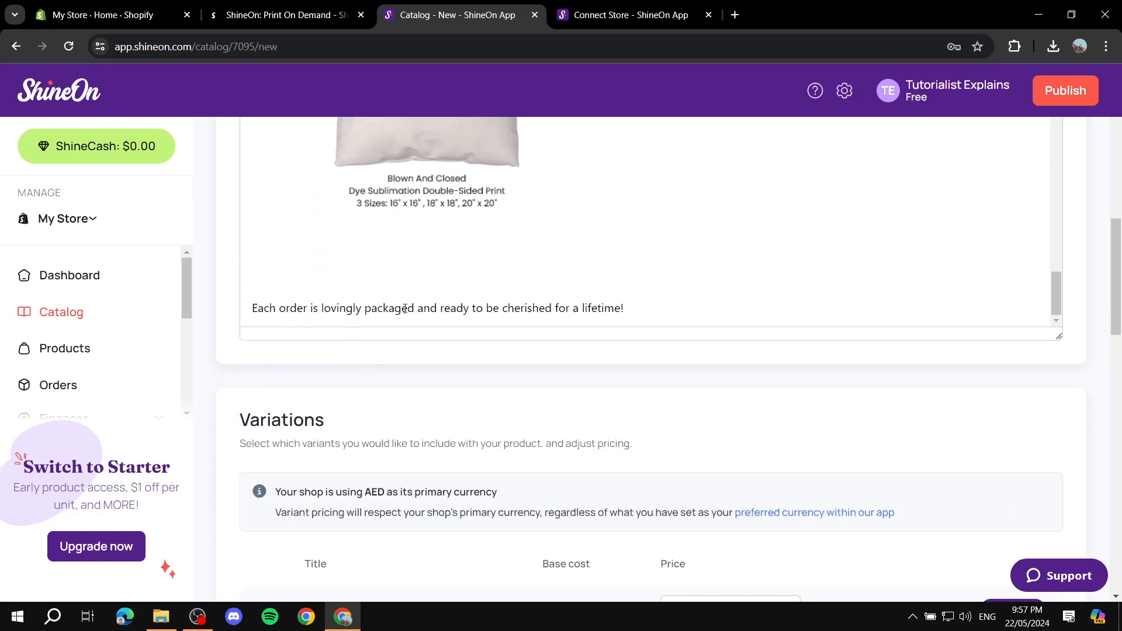
pyautogui.scroll(5, 849, 363)
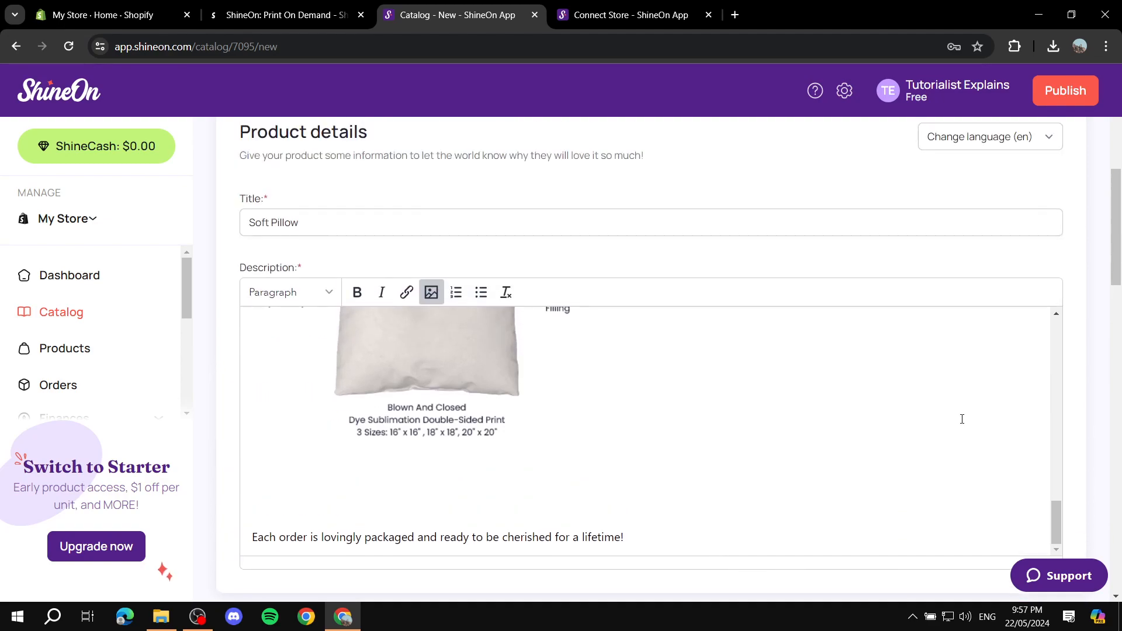
pyautogui.scroll(5, 692, 433)
pyautogui.scroll(5, 678, 445)
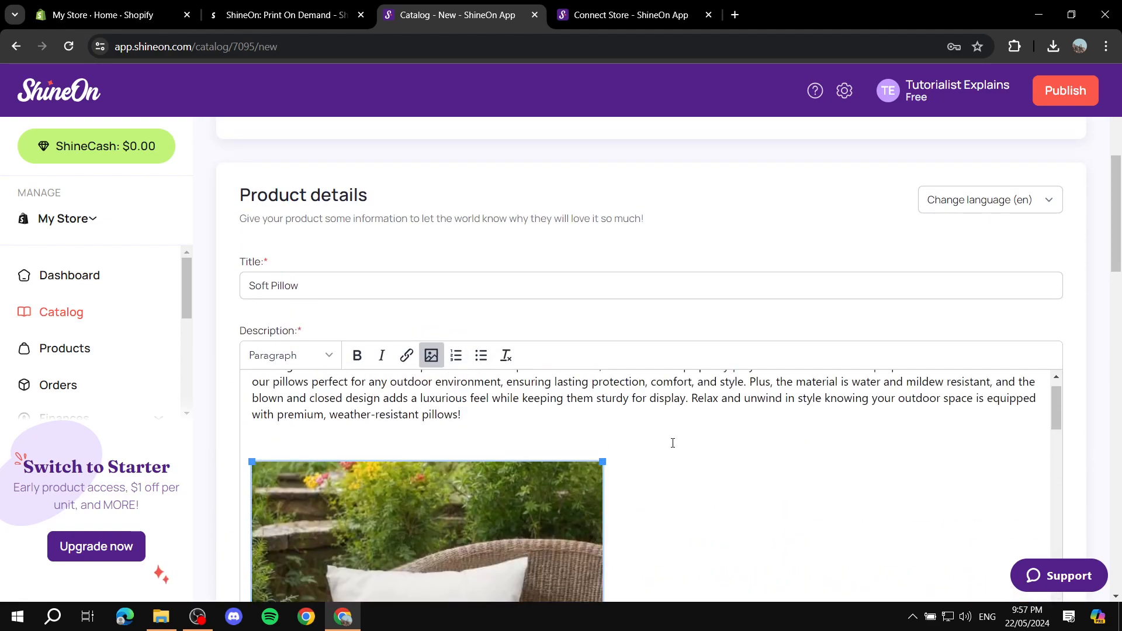
pyautogui.scroll(-4, 1099, 395)
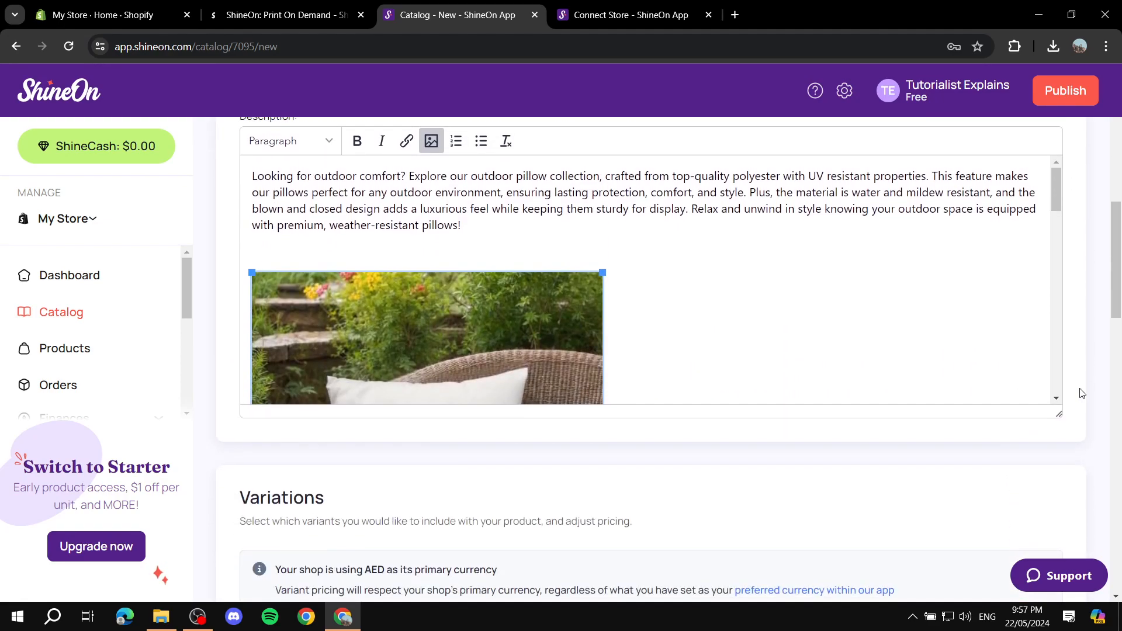
pyautogui.scroll(-3, 937, 276)
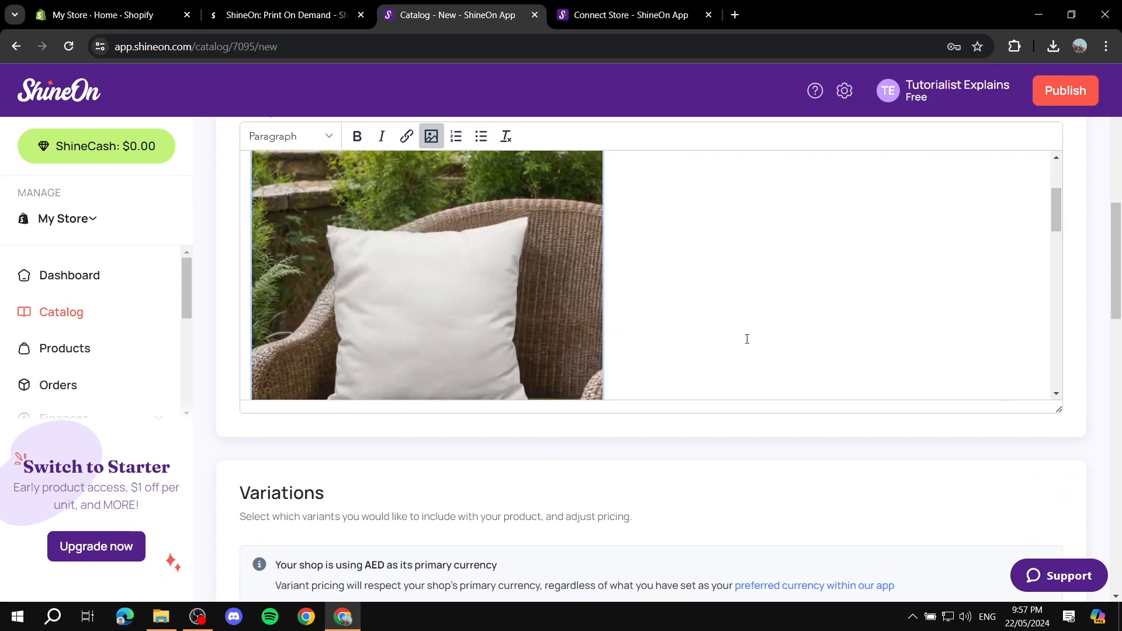
# Examine the Variations section, comparing base cost, price and profit for the 16" x 16", 18" x 18" and 20" x 20" sizes.
pyautogui.scroll(-4, 1080, 345)
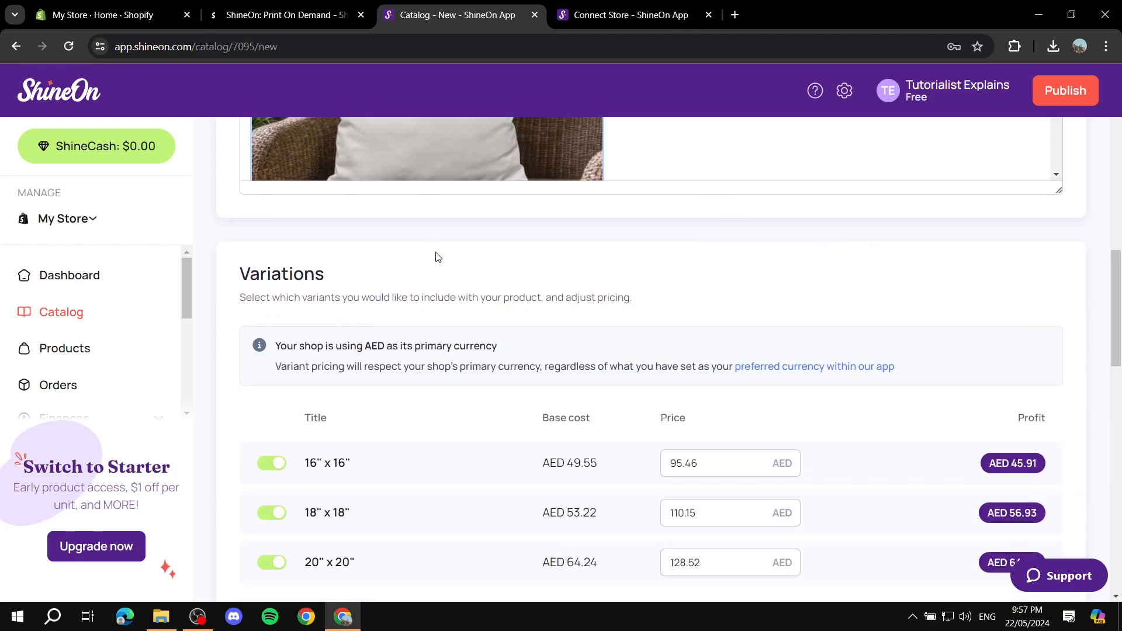
pyautogui.moveTo(240, 283); pyautogui.dragTo(369, 273)
pyautogui.click(388, 273)
pyautogui.scroll(-4, 440, 270)
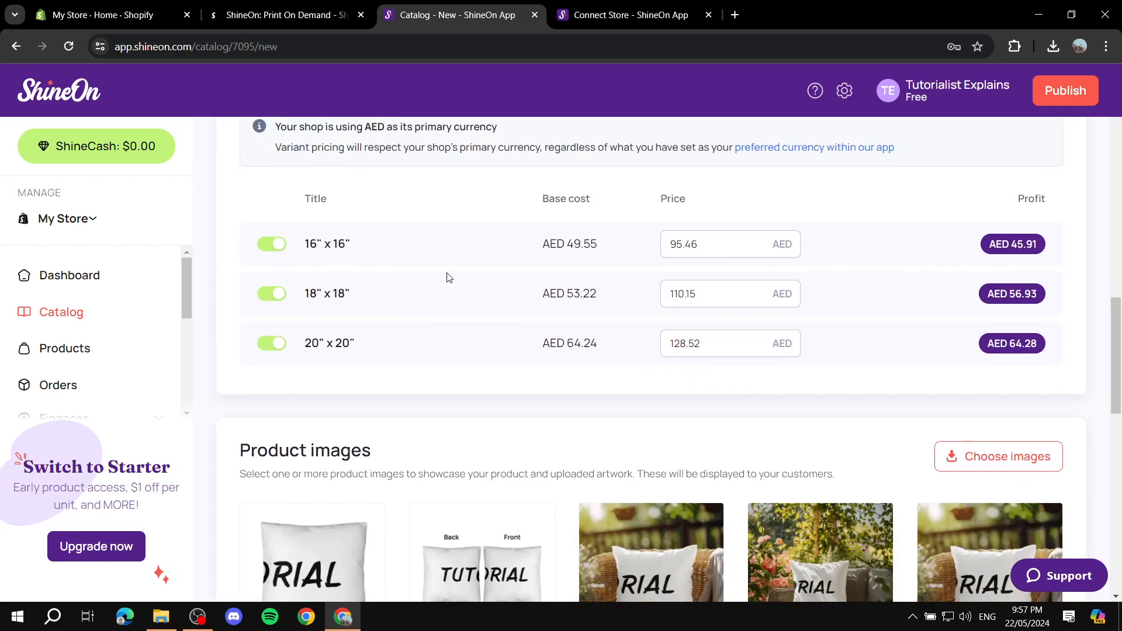
pyautogui.scroll(1, 455, 270)
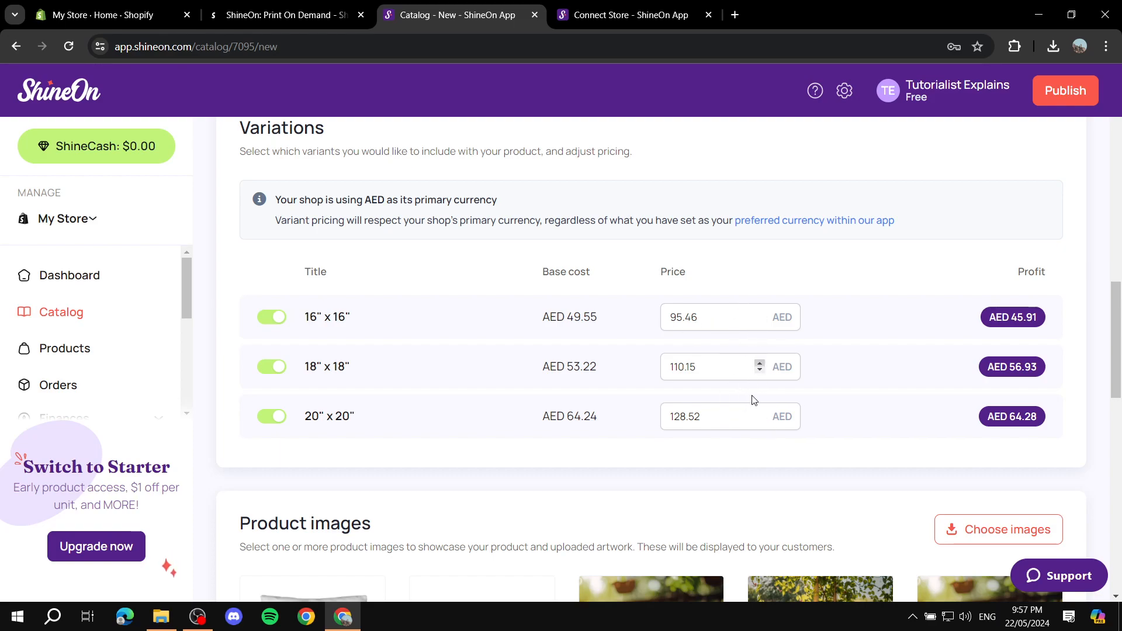
pyautogui.moveTo(539, 318); pyautogui.dragTo(596, 320)
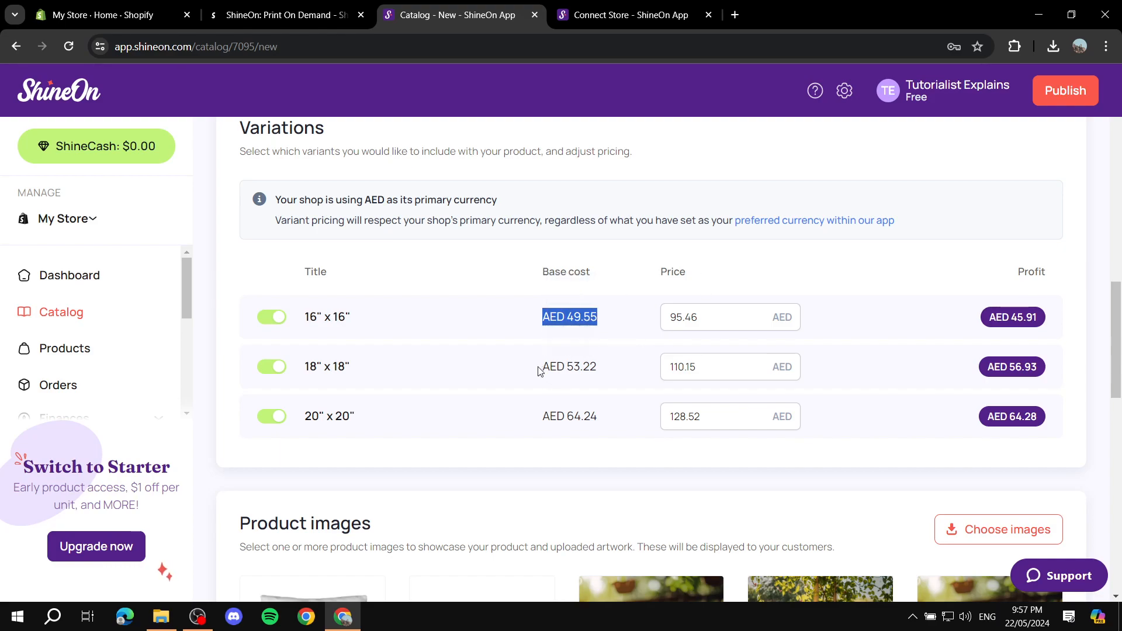
pyautogui.moveTo(538, 369); pyautogui.dragTo(615, 370)
pyautogui.moveTo(535, 425); pyautogui.dragTo(609, 423)
pyautogui.click(610, 424)
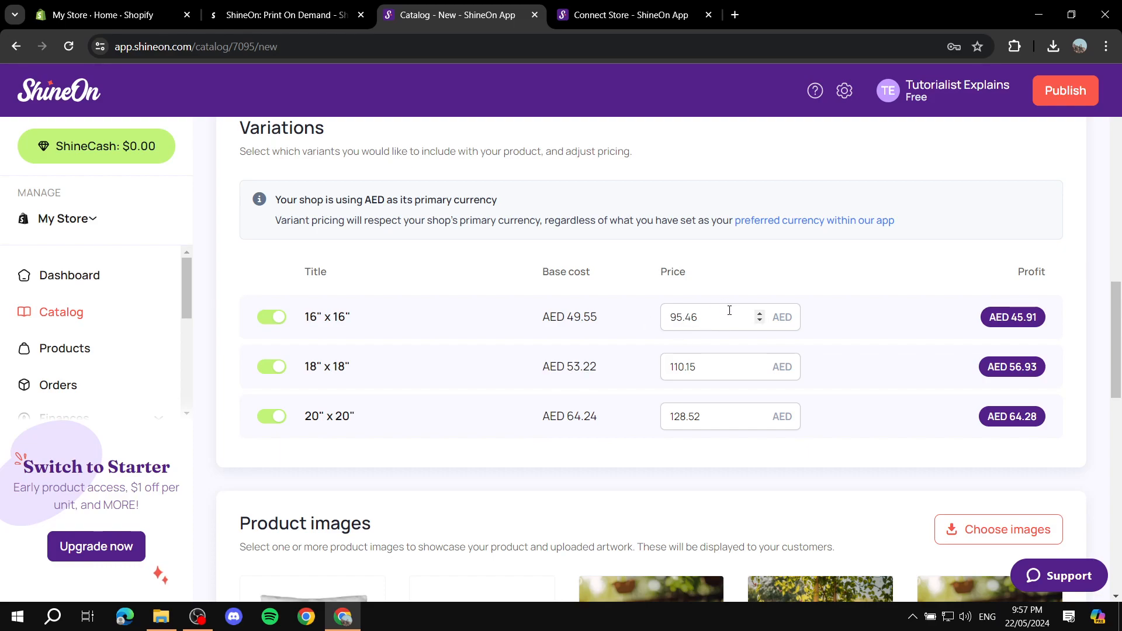
pyautogui.moveTo(979, 320); pyautogui.dragTo(1069, 318)
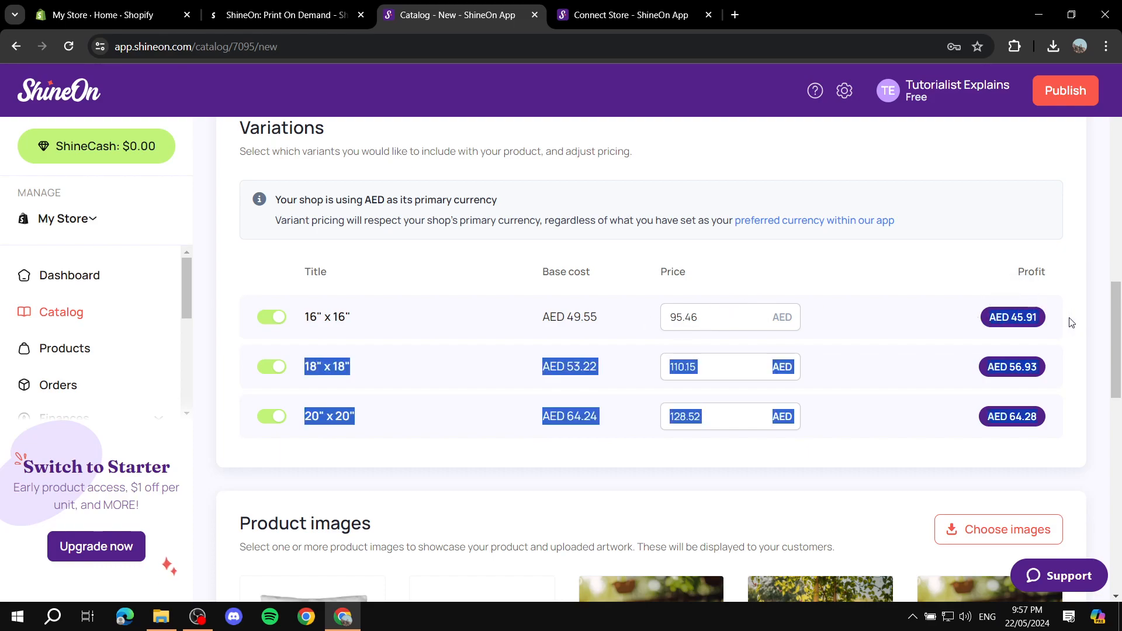
pyautogui.click(1071, 323)
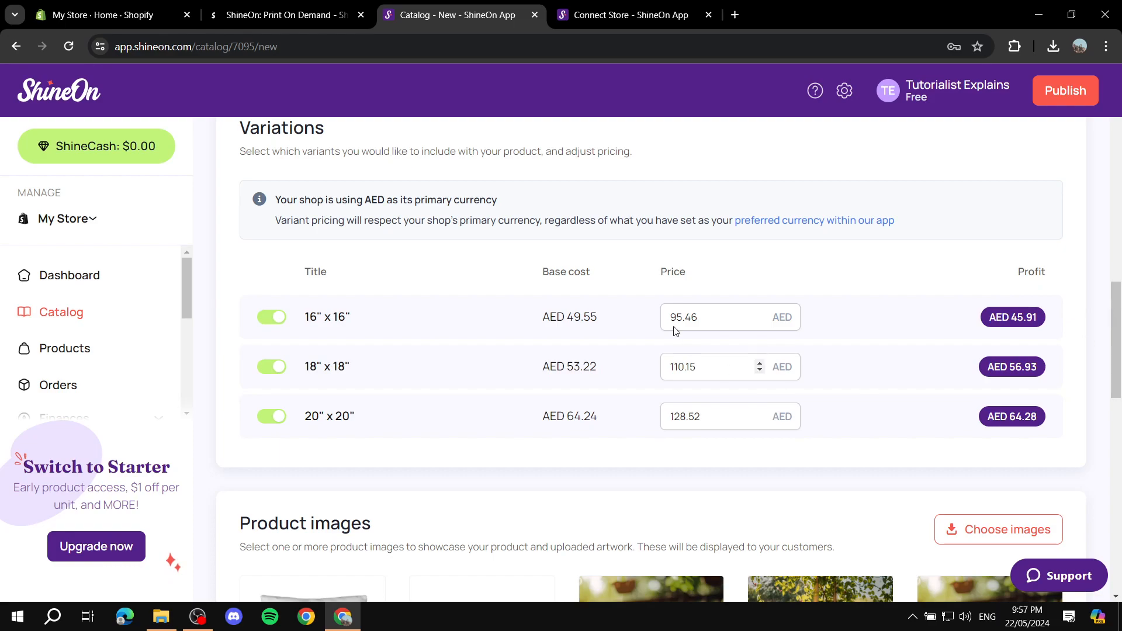
pyautogui.scroll(-1, 803, 345)
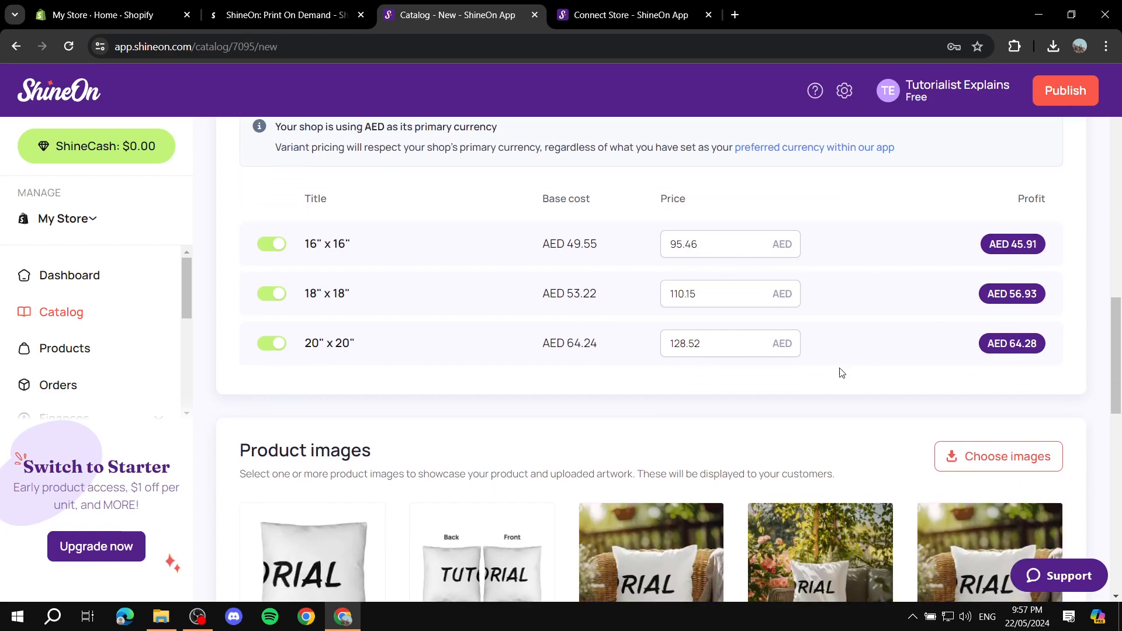
# Examine the product image mockups showing the uploaded artwork and compare them with the images in the description.
pyautogui.scroll(-3, 777, 296)
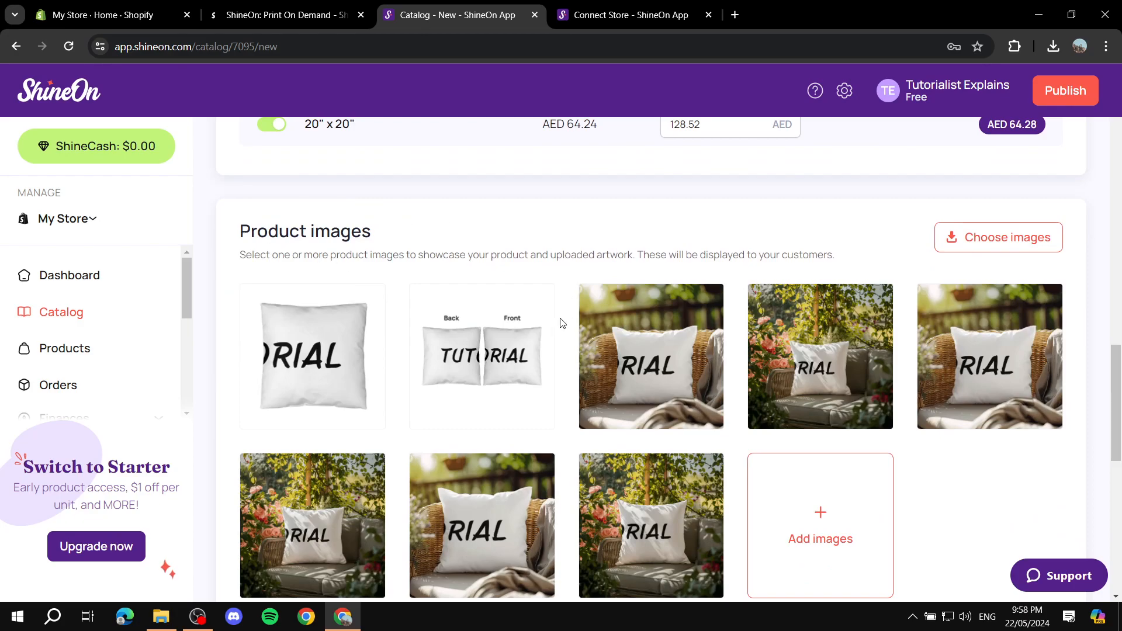
pyautogui.moveTo(413, 292)
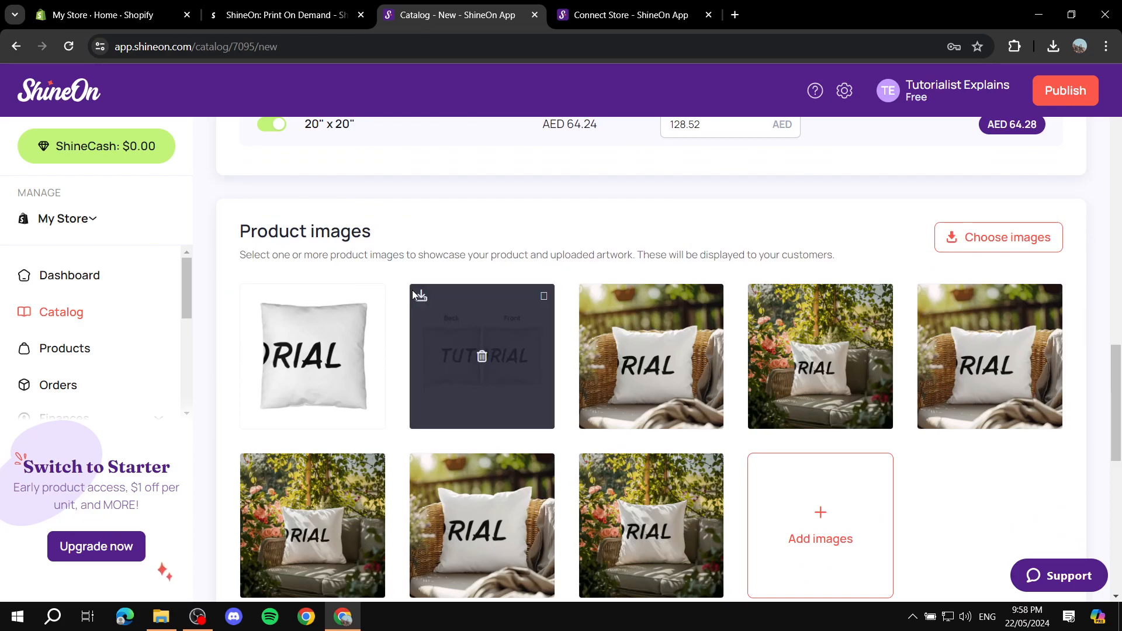
pyautogui.scroll(8, 404, 310)
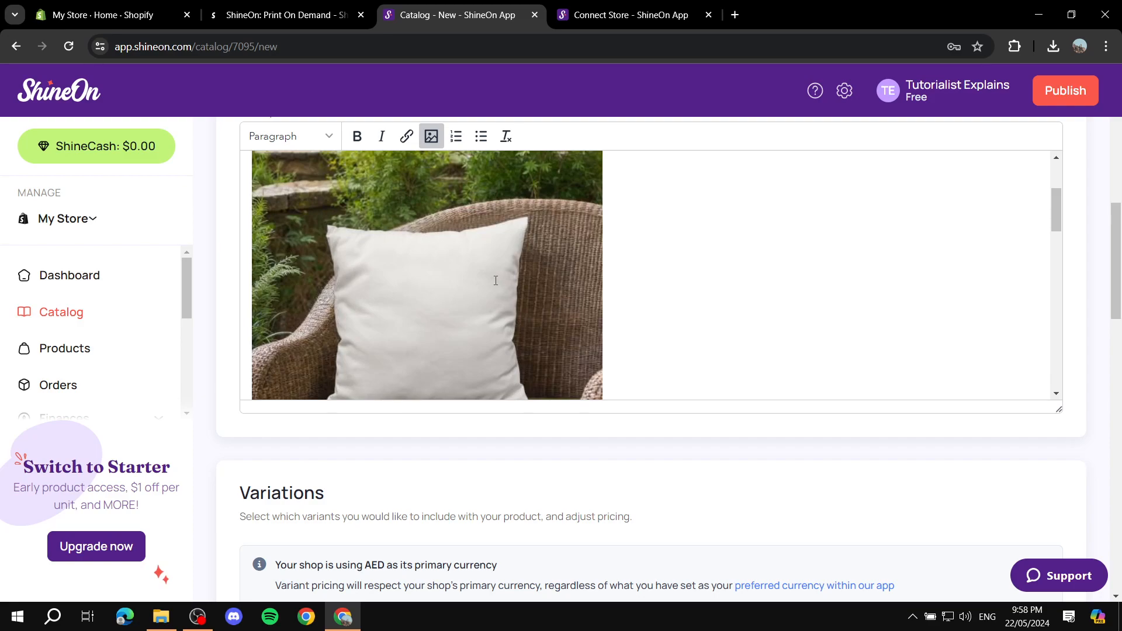
pyautogui.scroll(-10, 463, 289)
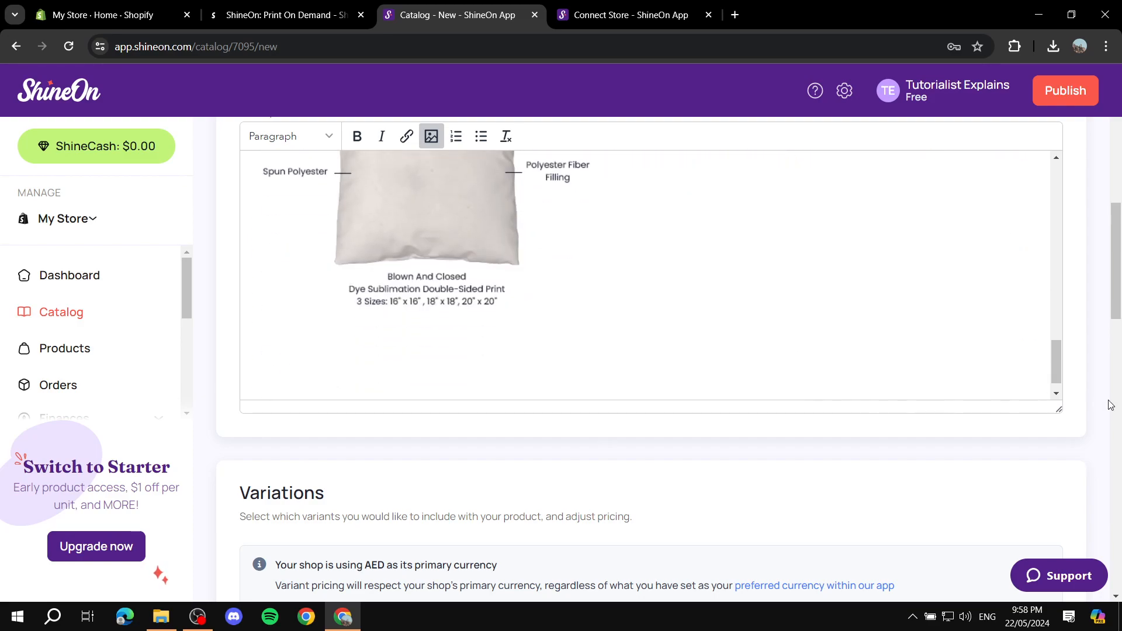
pyautogui.scroll(-5, 1107, 405)
pyautogui.scroll(-4, 1106, 406)
pyautogui.moveTo(630, 328)
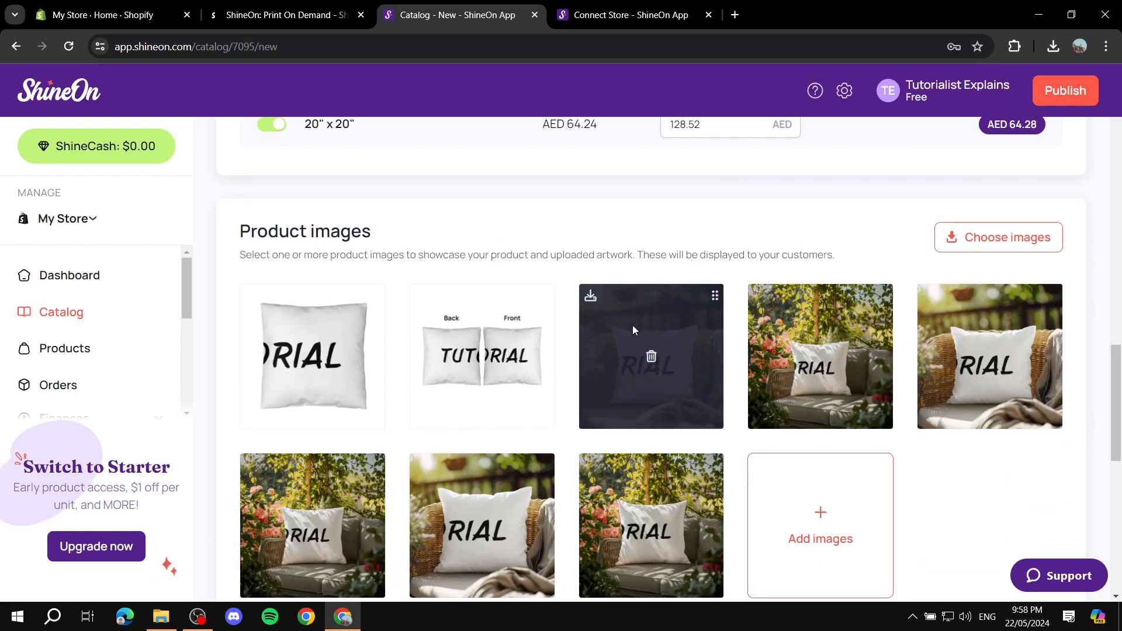
pyautogui.scroll(-1, 592, 299)
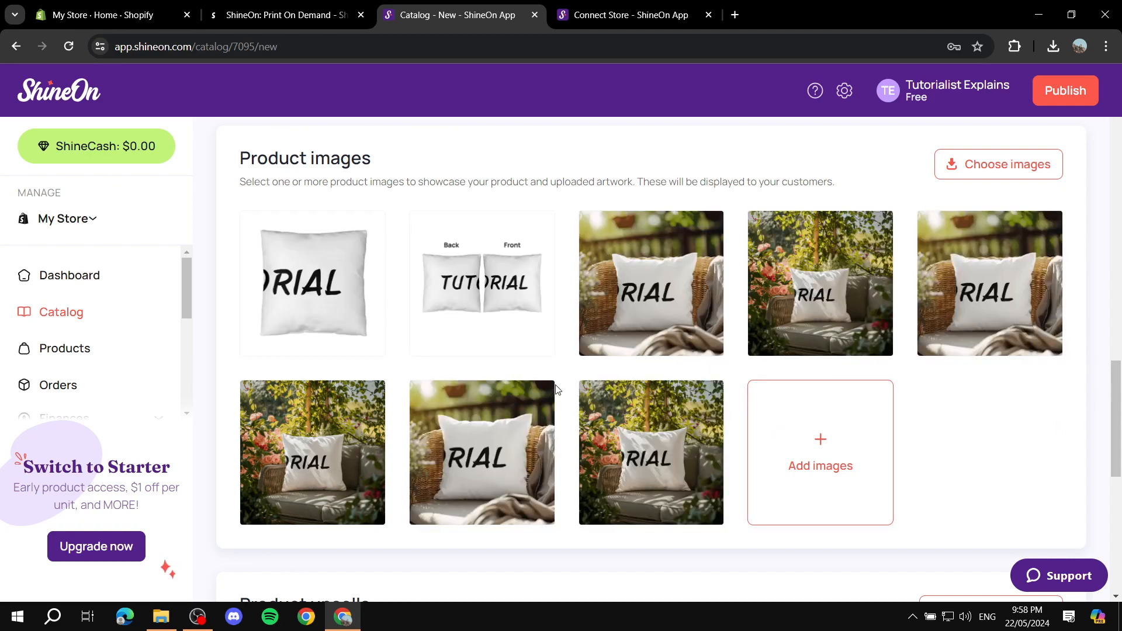
# Review the product, cart and post-purchase upsell sections and the artwork swapper option, then return to the product images.
pyautogui.scroll(-3, 554, 381)
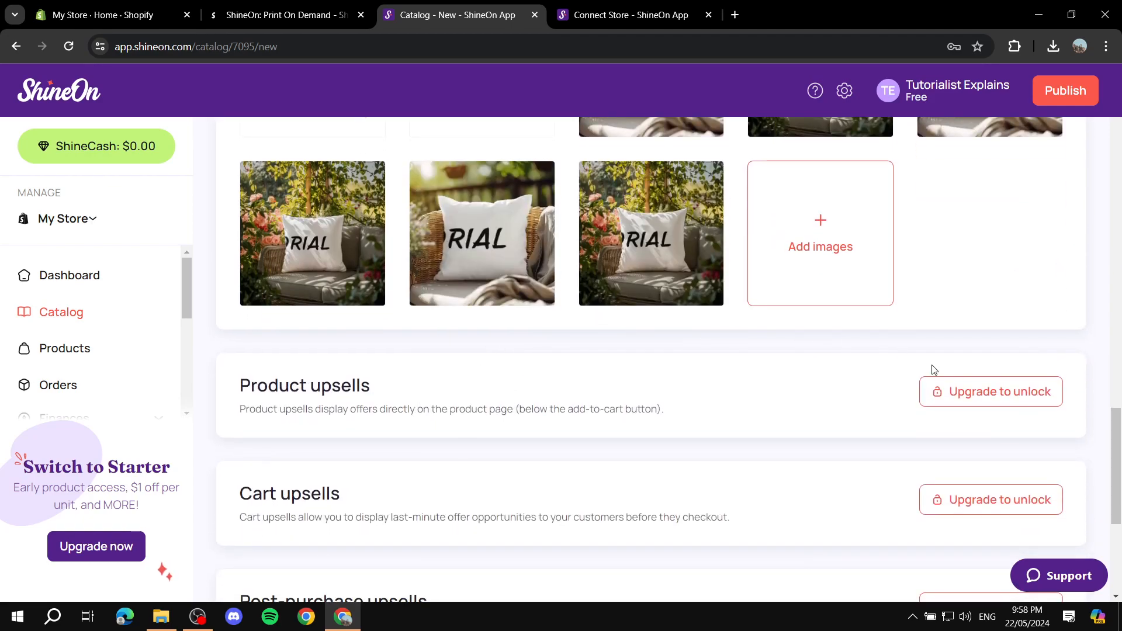
pyautogui.scroll(-2, 959, 413)
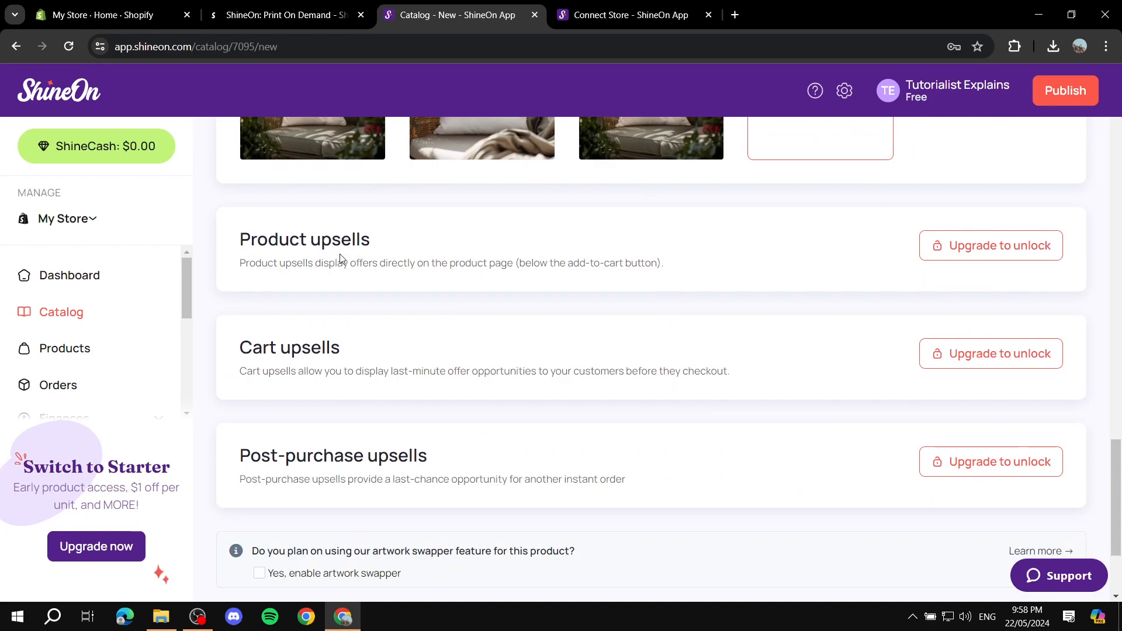
pyautogui.moveTo(241, 239); pyautogui.dragTo(423, 230)
pyautogui.click(457, 244)
pyautogui.moveTo(241, 346); pyautogui.dragTo(383, 351)
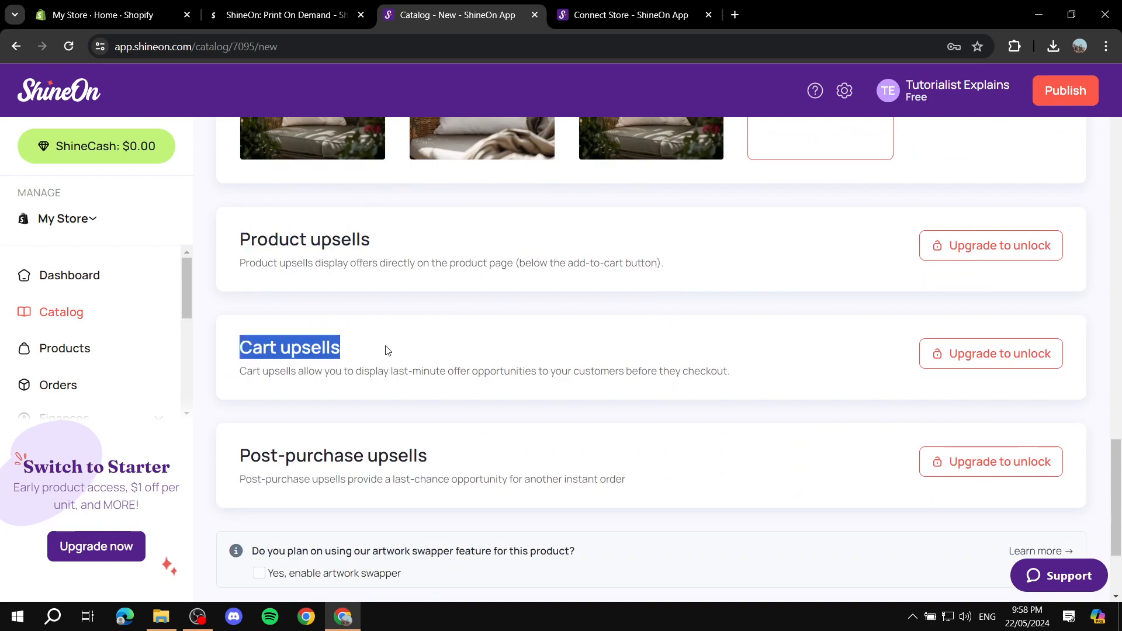
pyautogui.click(277, 423)
pyautogui.scroll(-2, 443, 399)
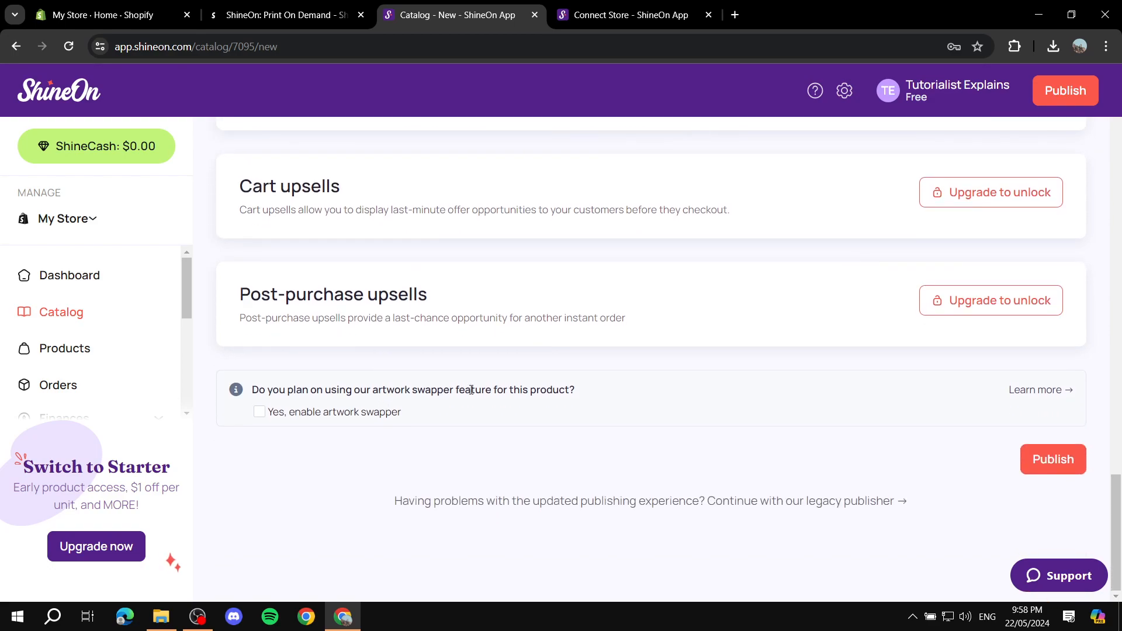
pyautogui.scroll(2, 713, 415)
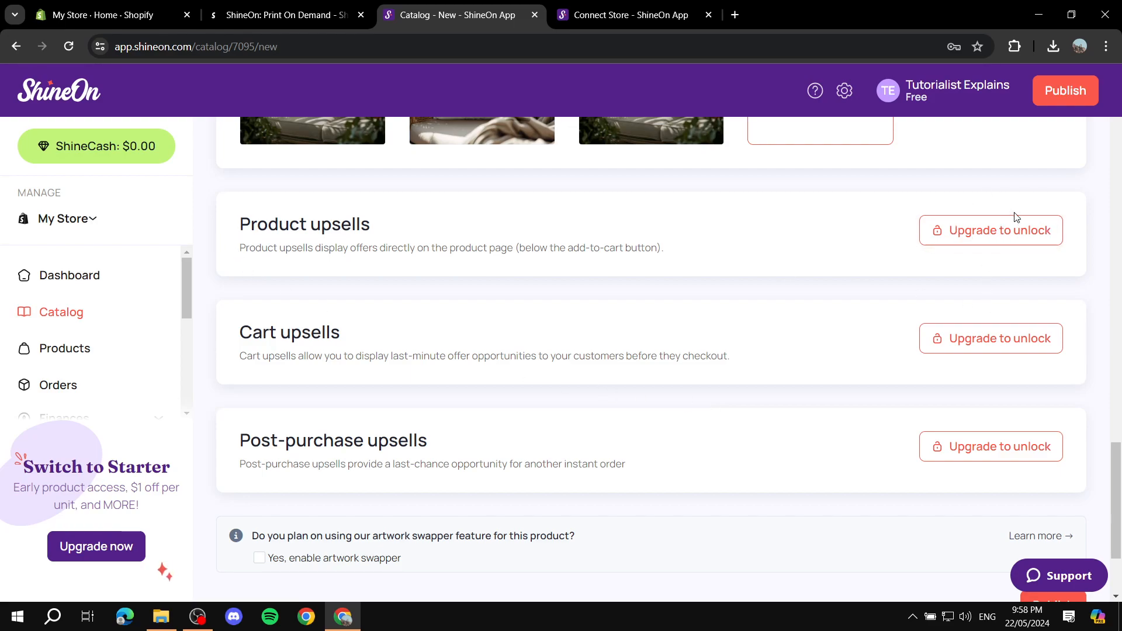
pyautogui.scroll(-2, 781, 322)
pyautogui.scroll(2, 759, 335)
pyautogui.scroll(-2, 782, 376)
pyautogui.scroll(7, 718, 346)
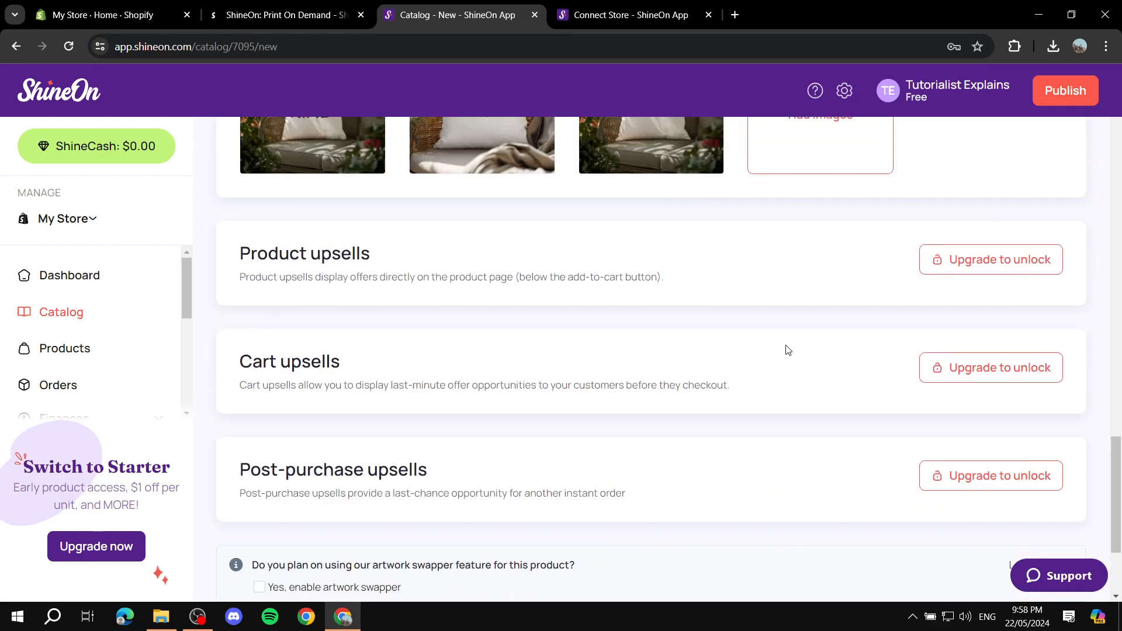
pyautogui.scroll(2, 626, 318)
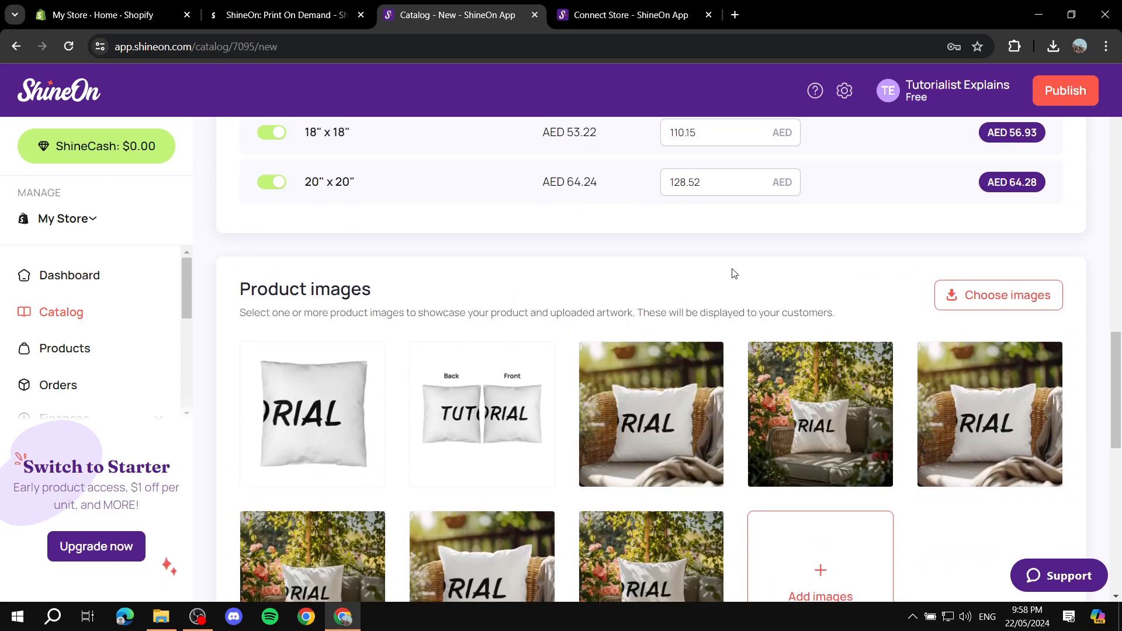
# Publish the Soft Pillow product to the connected store and dismiss the publishing notification and the Facebook group banner.
pyautogui.scroll(7, 739, 273)
pyautogui.scroll(10, 406, 188)
pyautogui.scroll(-9, 458, 306)
pyautogui.scroll(-8, 1114, 275)
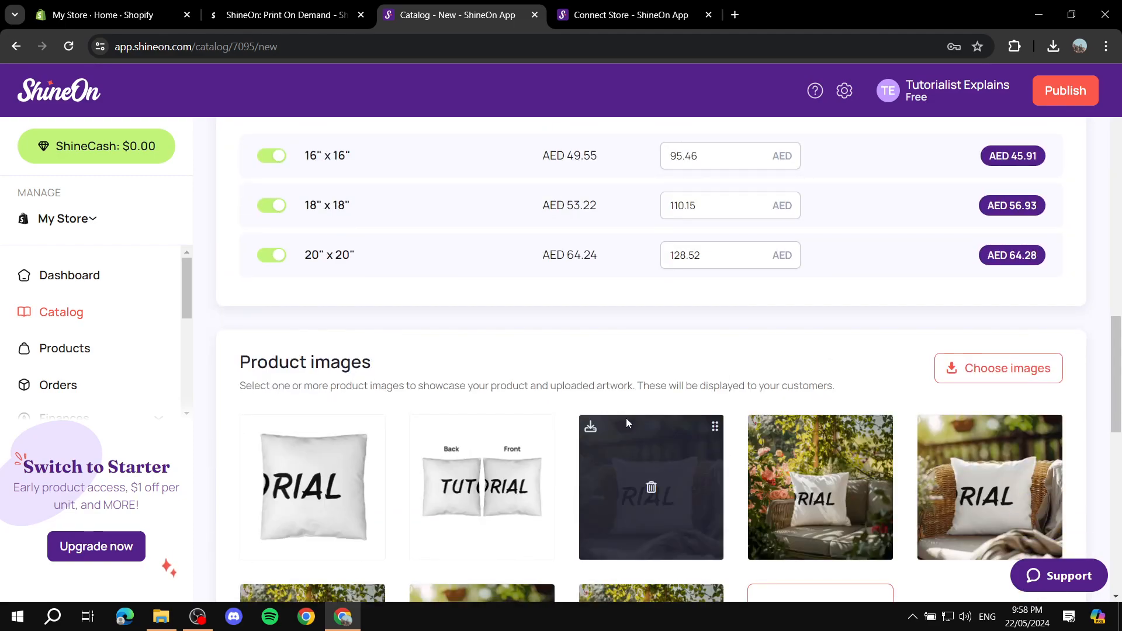
pyautogui.click(108, 7)
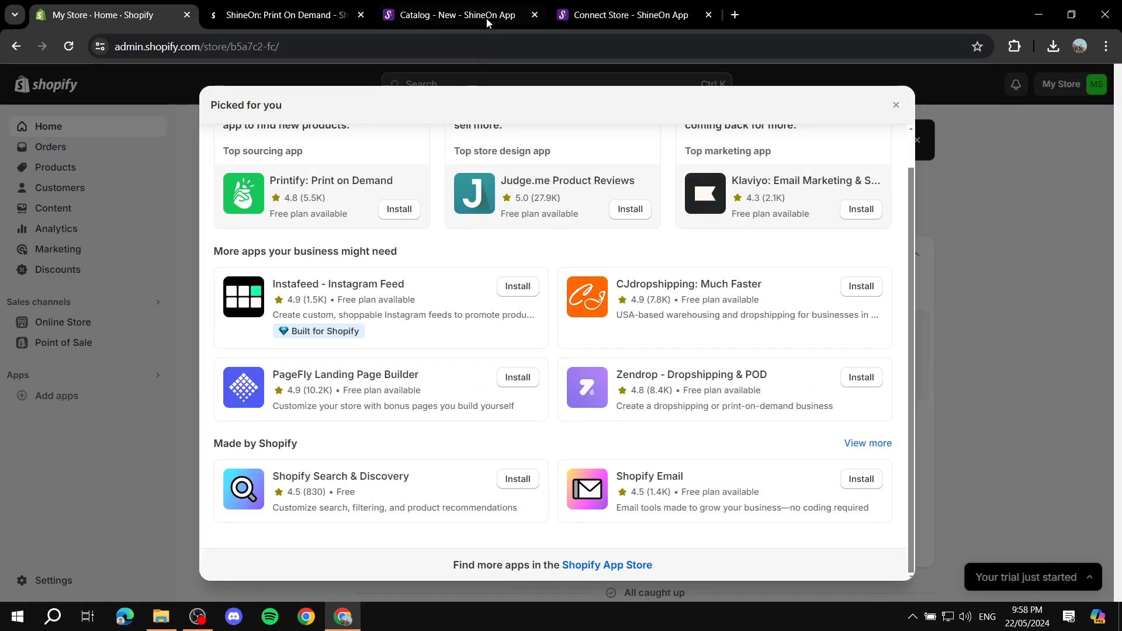
pyautogui.click(487, 18)
pyautogui.scroll(-10, 842, 381)
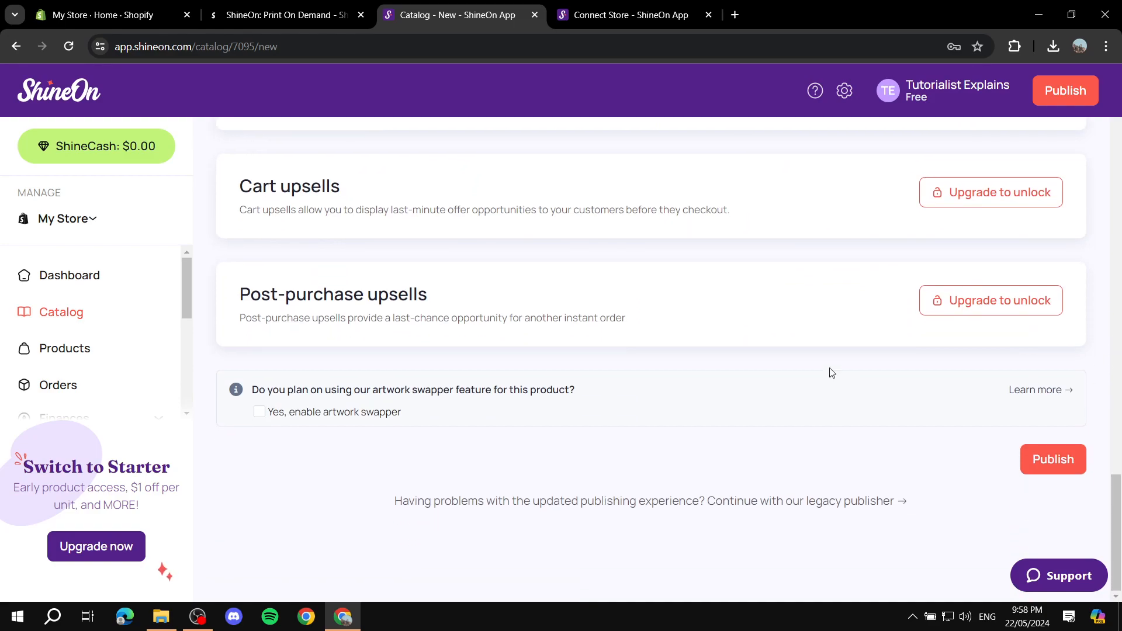
pyautogui.click(1040, 467)
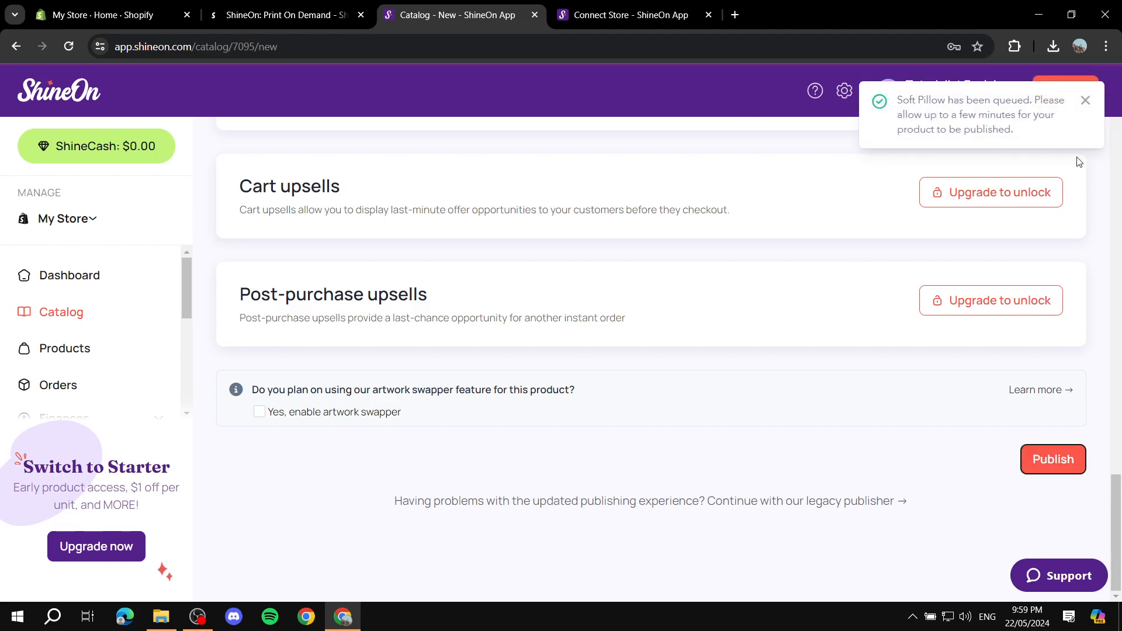
pyautogui.click(1085, 100)
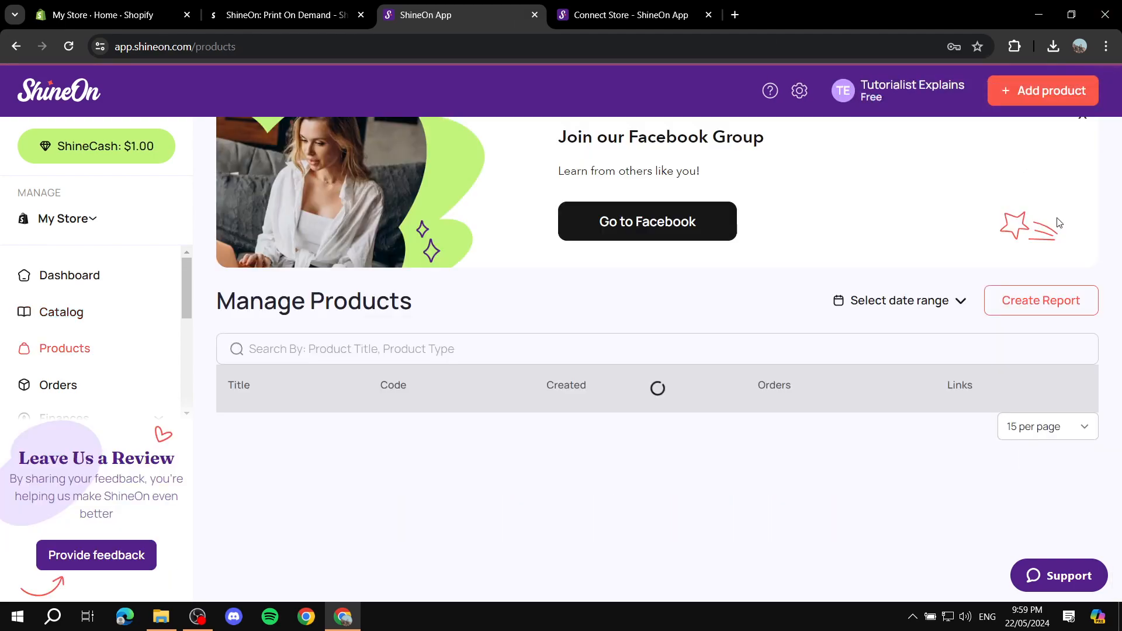
pyautogui.click(1085, 122)
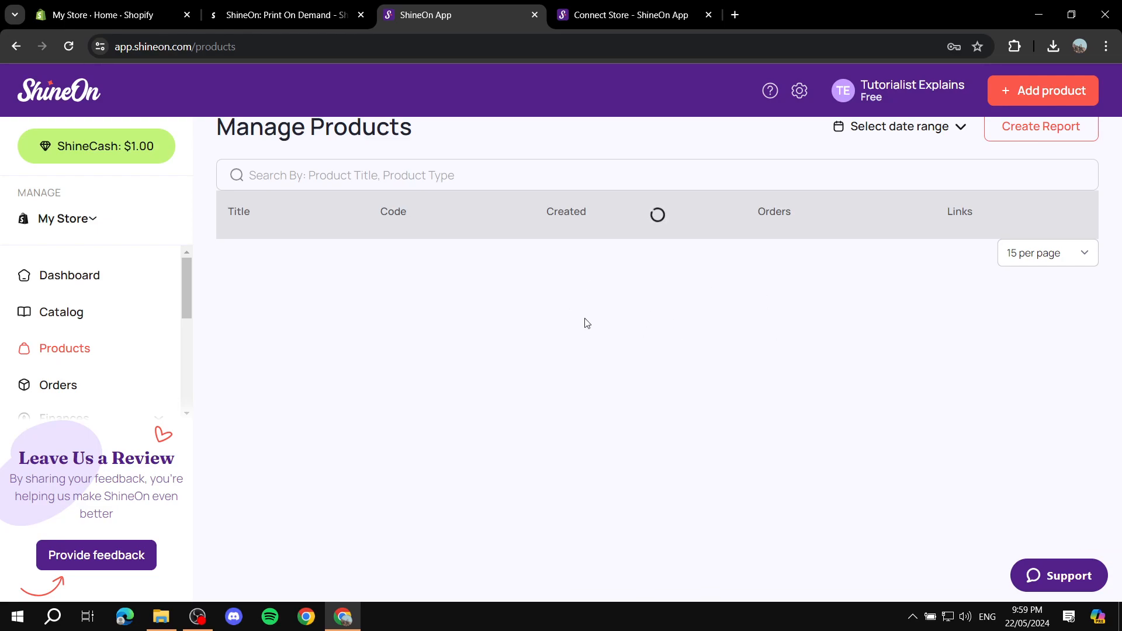
# Switch to Shopify, open its product list, and compare it with the Soft Pillow's publishing status in ShineOn.
pyautogui.click(102, 14)
pyautogui.click(73, 256)
pyautogui.click(49, 170)
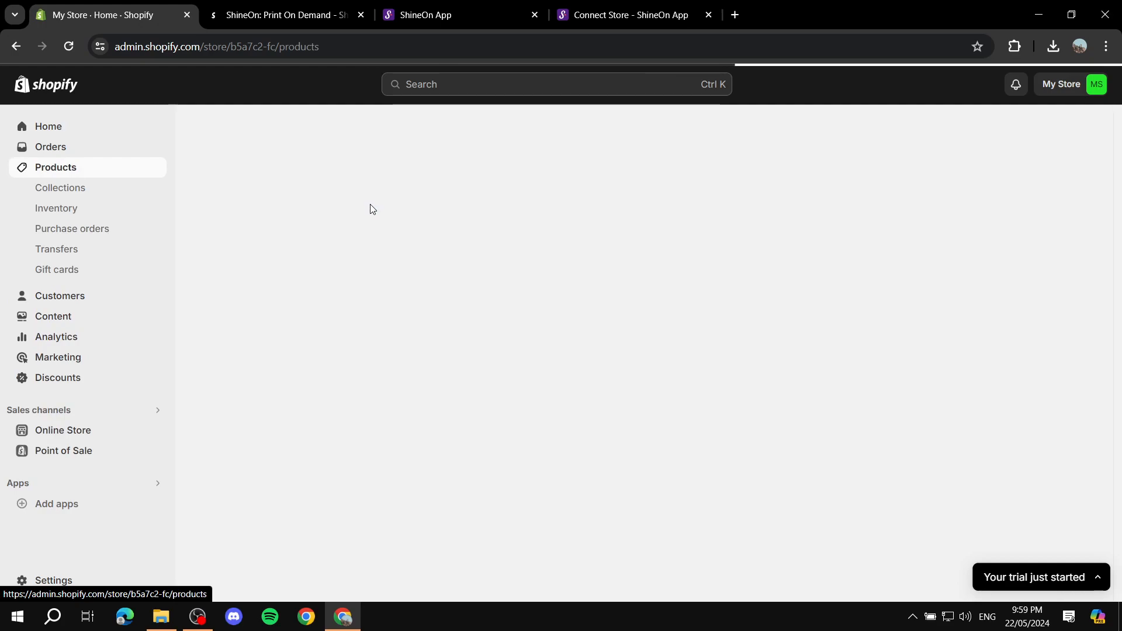
pyautogui.click(456, 14)
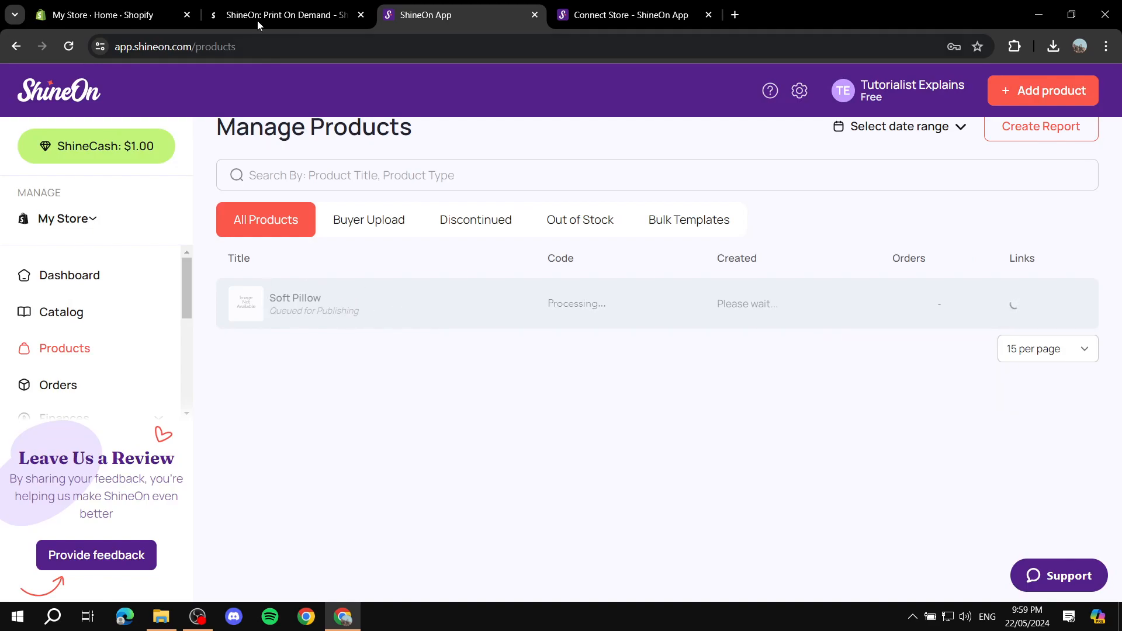
pyautogui.click(117, 15)
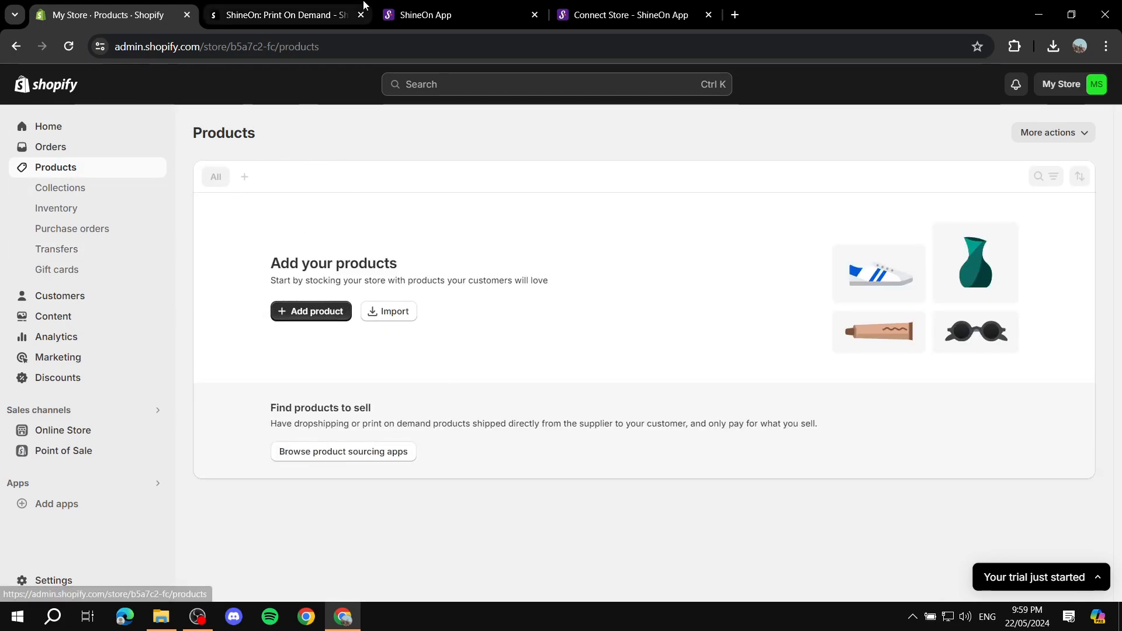
pyautogui.click(406, 11)
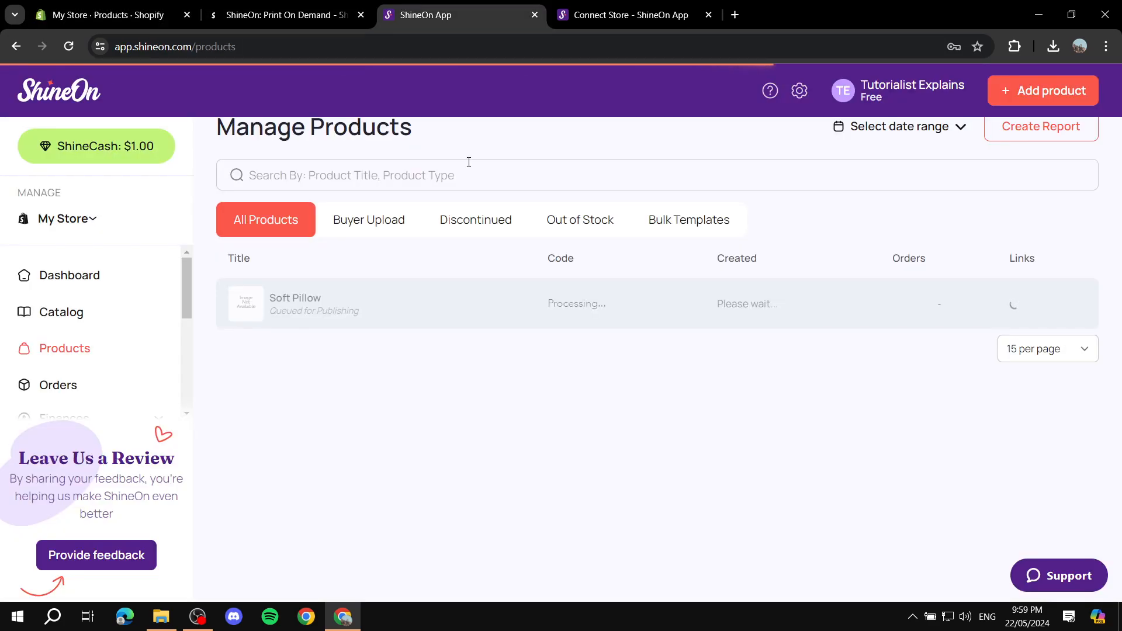
pyautogui.moveTo(554, 308); pyautogui.dragTo(629, 307)
pyautogui.click(630, 419)
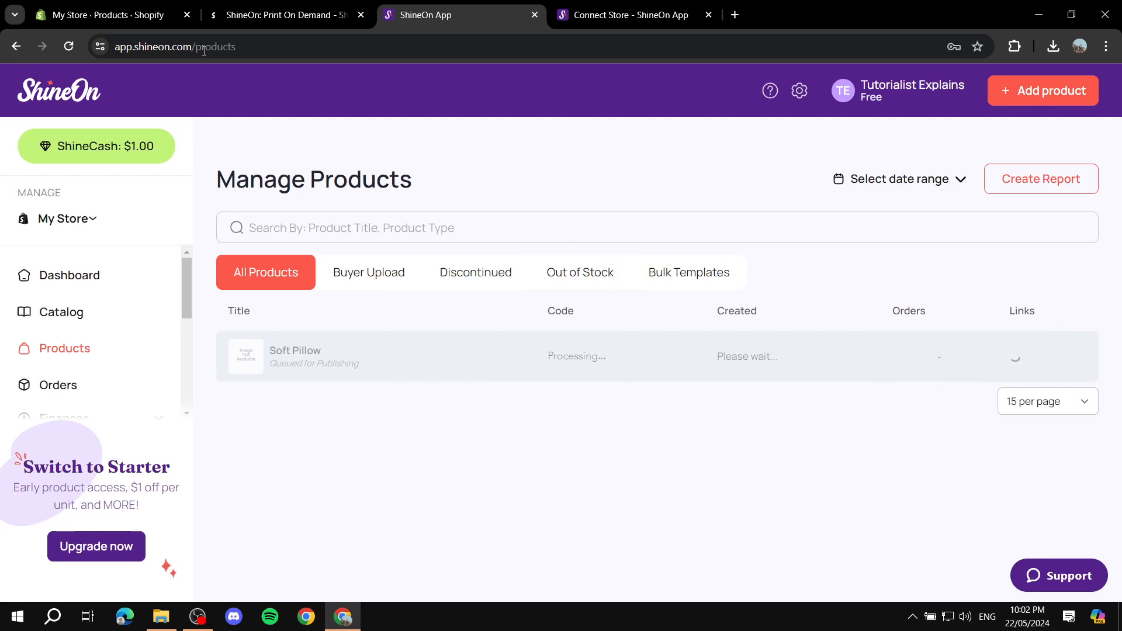
# Recheck the Soft Pillow's status in ShineOn, refresh the Shopify product list, and collapse the trial notice.
pyautogui.click(170, 15)
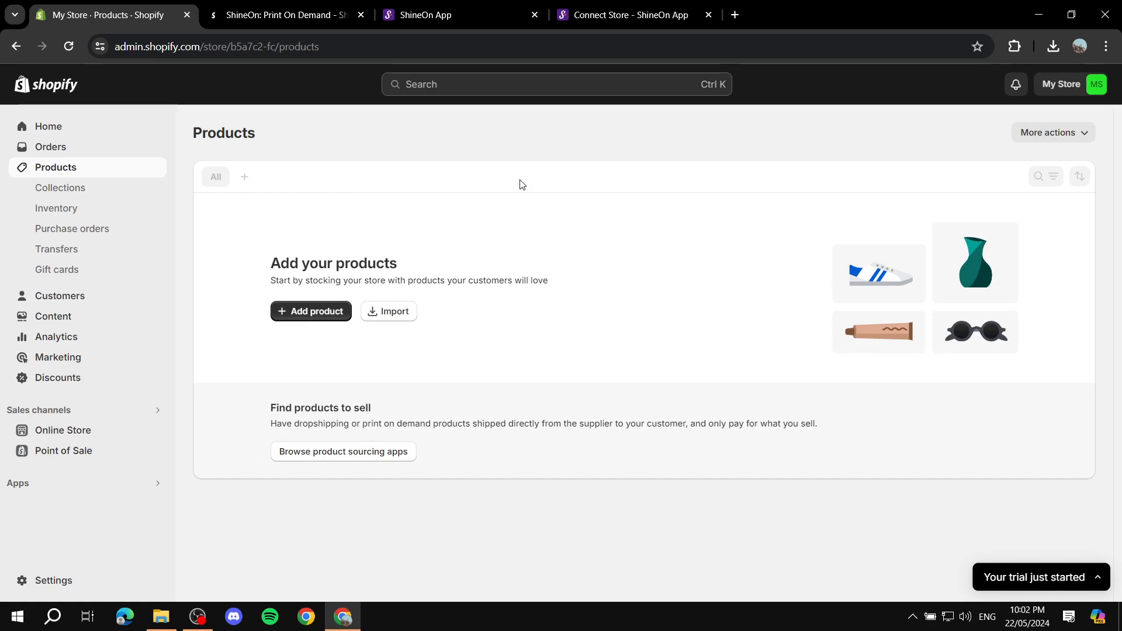
pyautogui.click(466, 9)
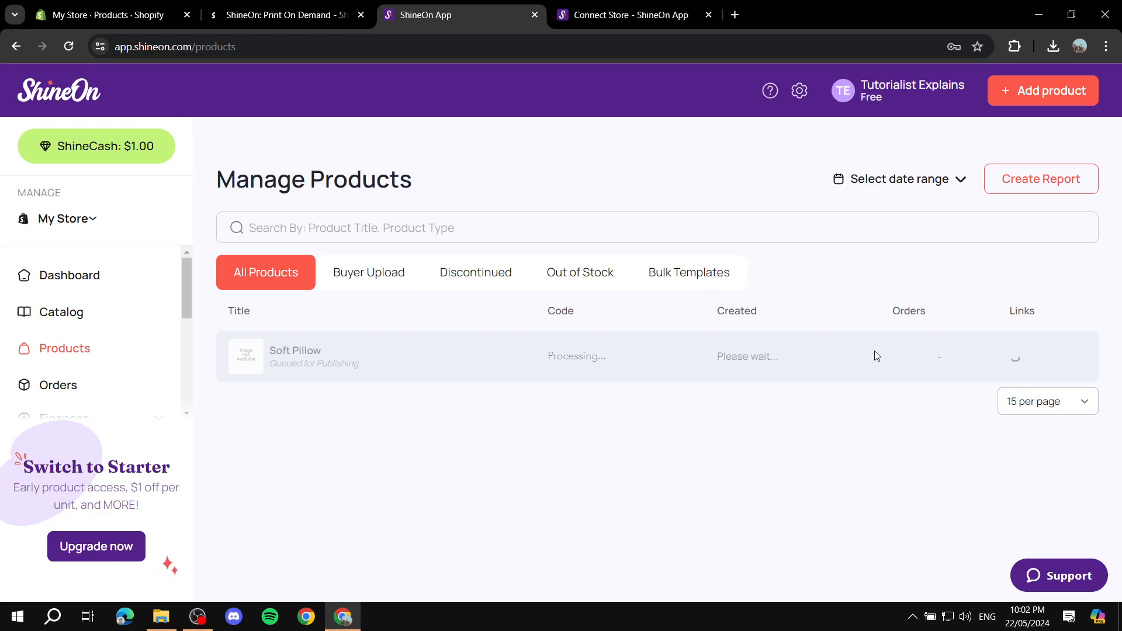
pyautogui.click(111, 14)
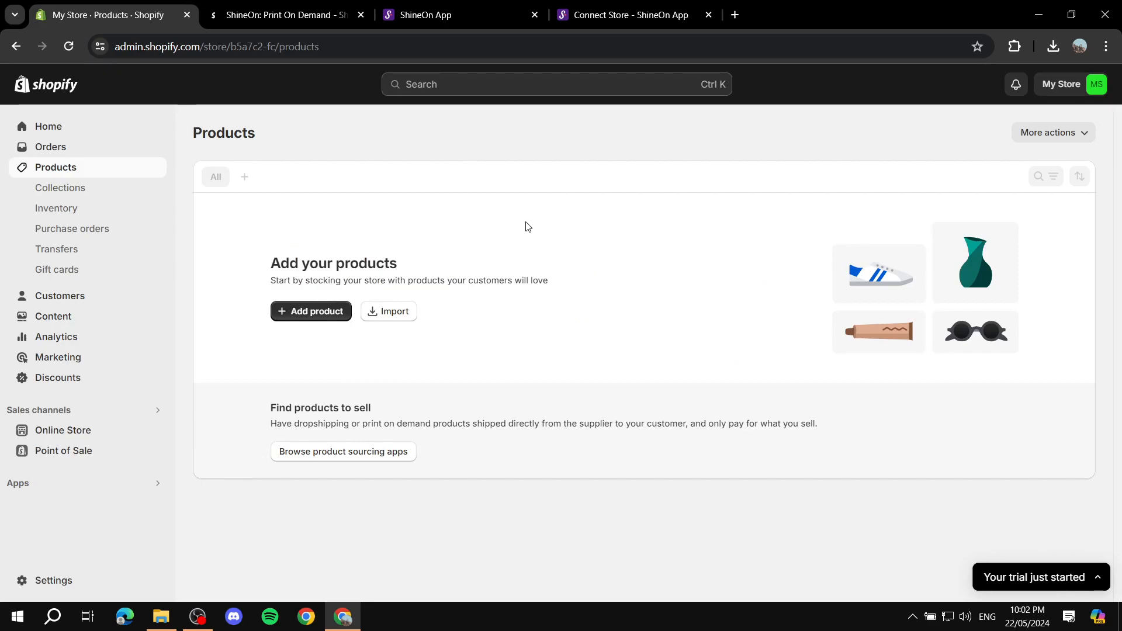
pyautogui.click(425, 14)
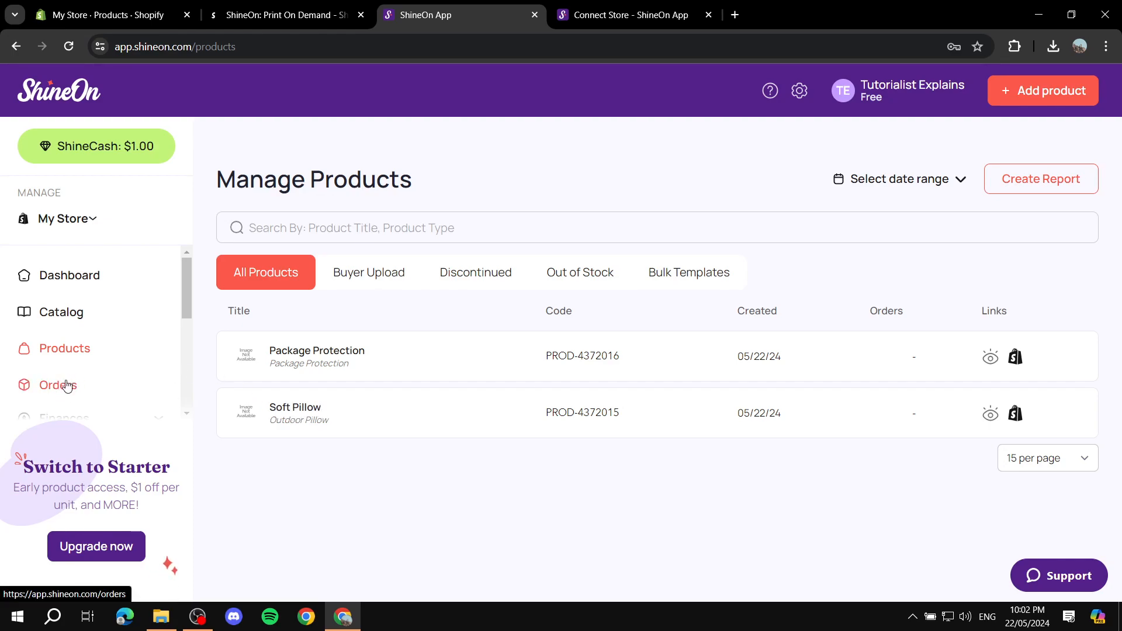
pyautogui.click(146, 6)
pyautogui.click(68, 47)
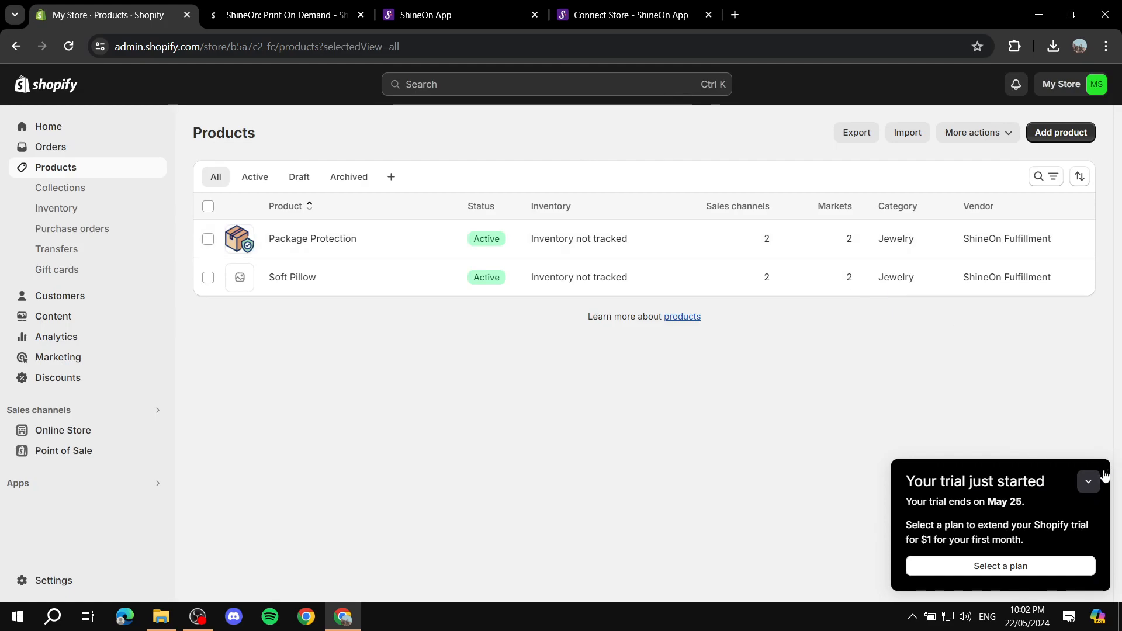
pyautogui.click(1088, 482)
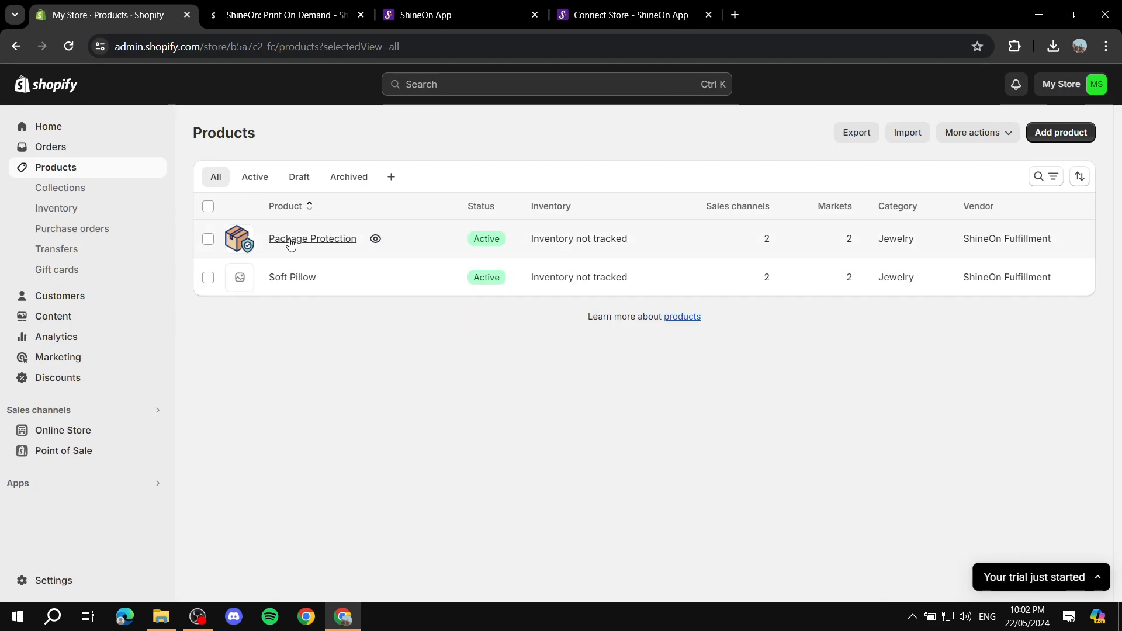
# Open the Soft Pillow product in Shopify and delete the armchair pillow photo from its description.
pyautogui.click(290, 278)
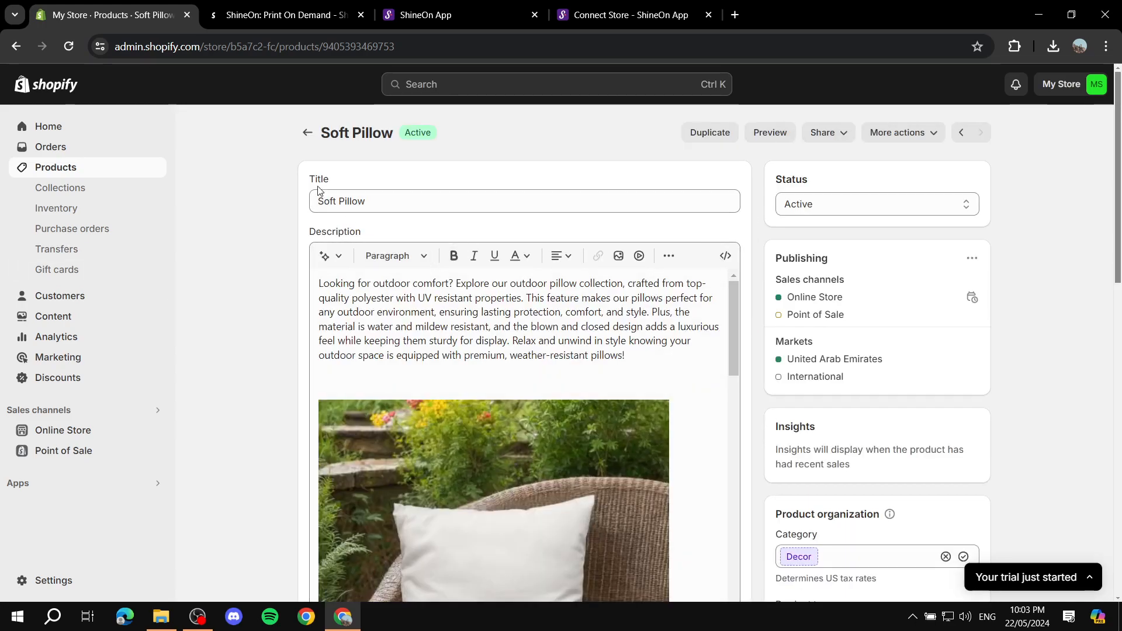
pyautogui.scroll(-3, 623, 308)
pyautogui.scroll(1, 623, 308)
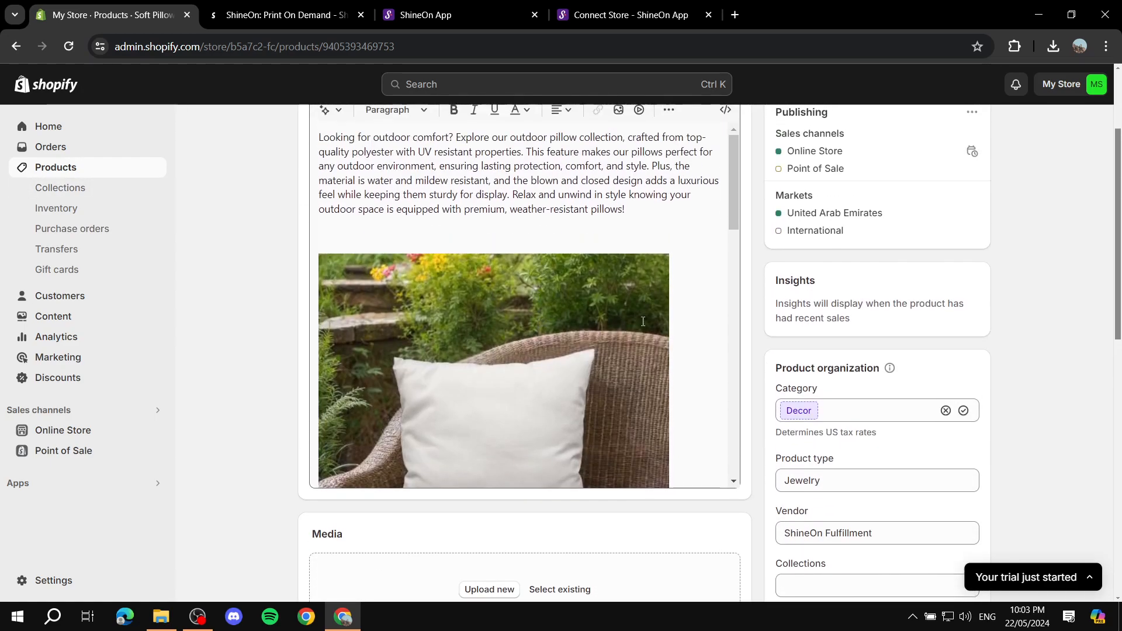
pyautogui.scroll(-4, 727, 265)
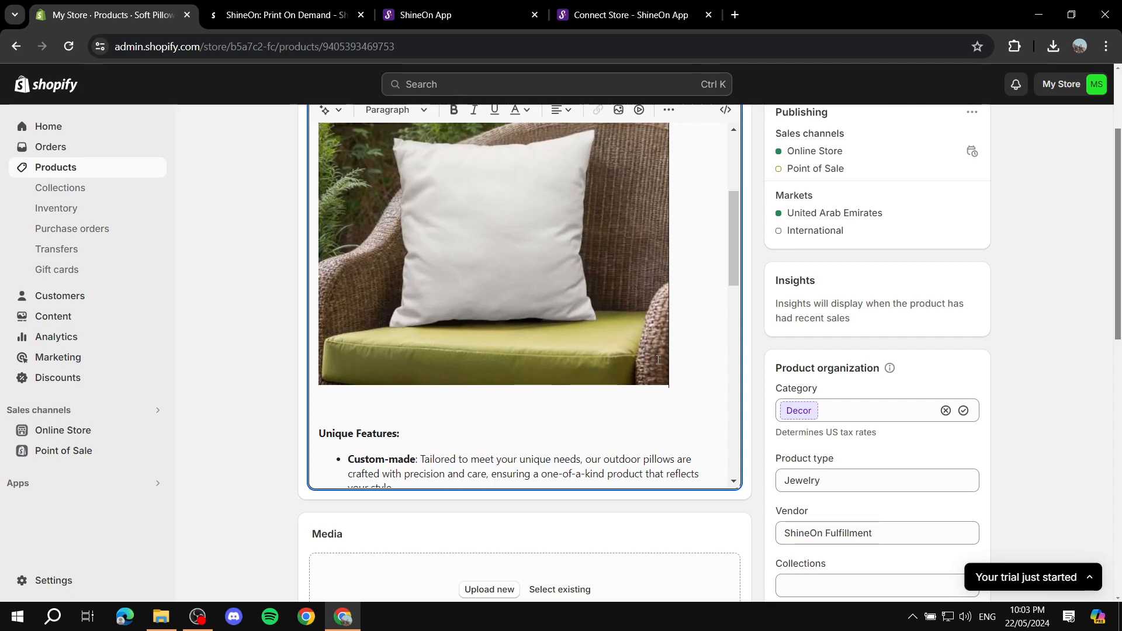
pyautogui.press('BackSpace')
pyautogui.scroll(2, 367, 310)
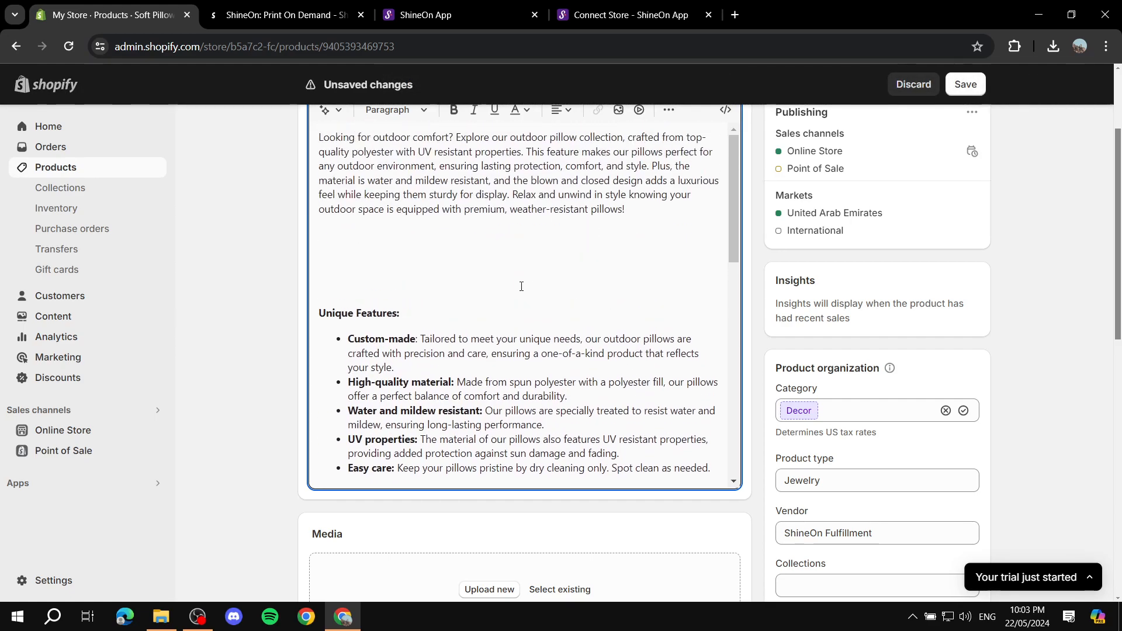
# Examine the Soft Pillow's media, size variants, prices and search engine listing on its Shopify product page.
pyautogui.scroll(-10, 531, 287)
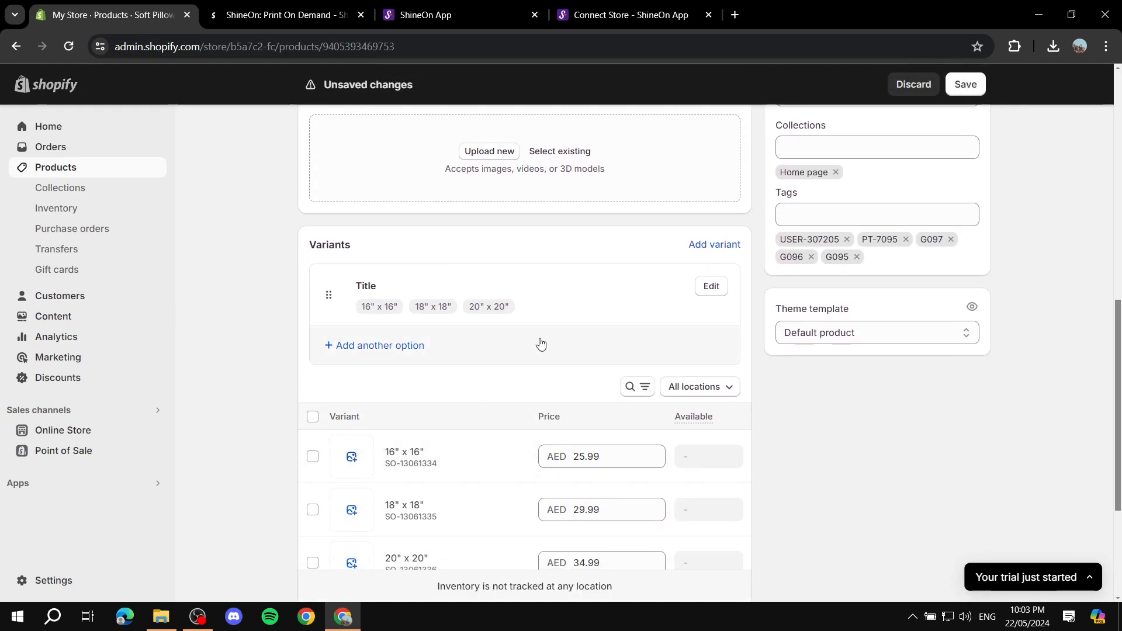
pyautogui.scroll(-4, 459, 343)
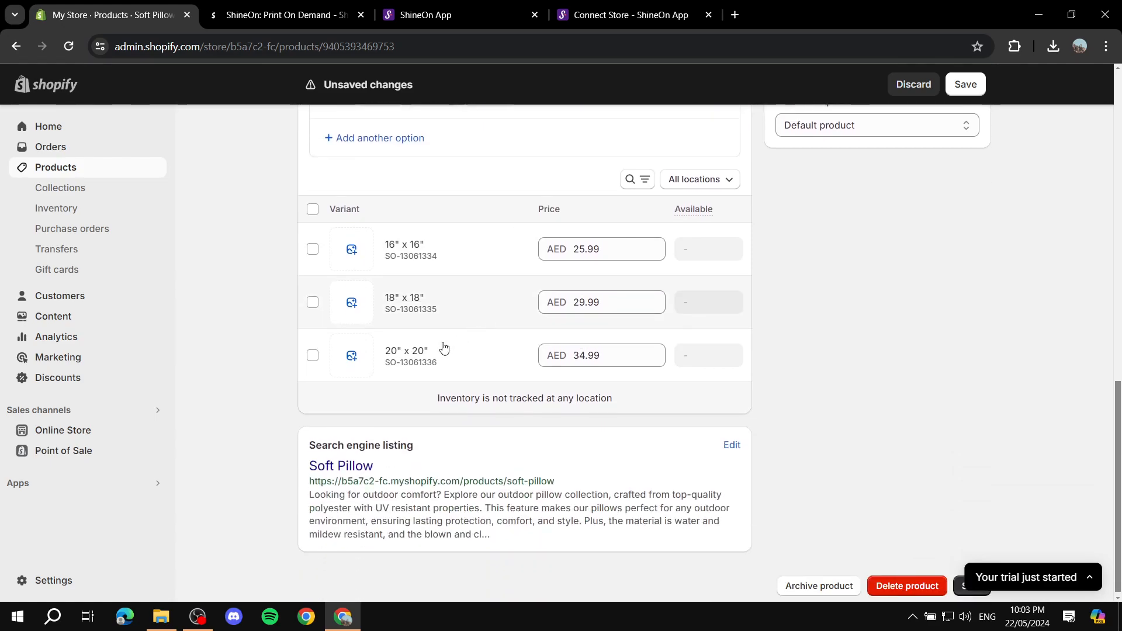
pyautogui.scroll(8, 541, 421)
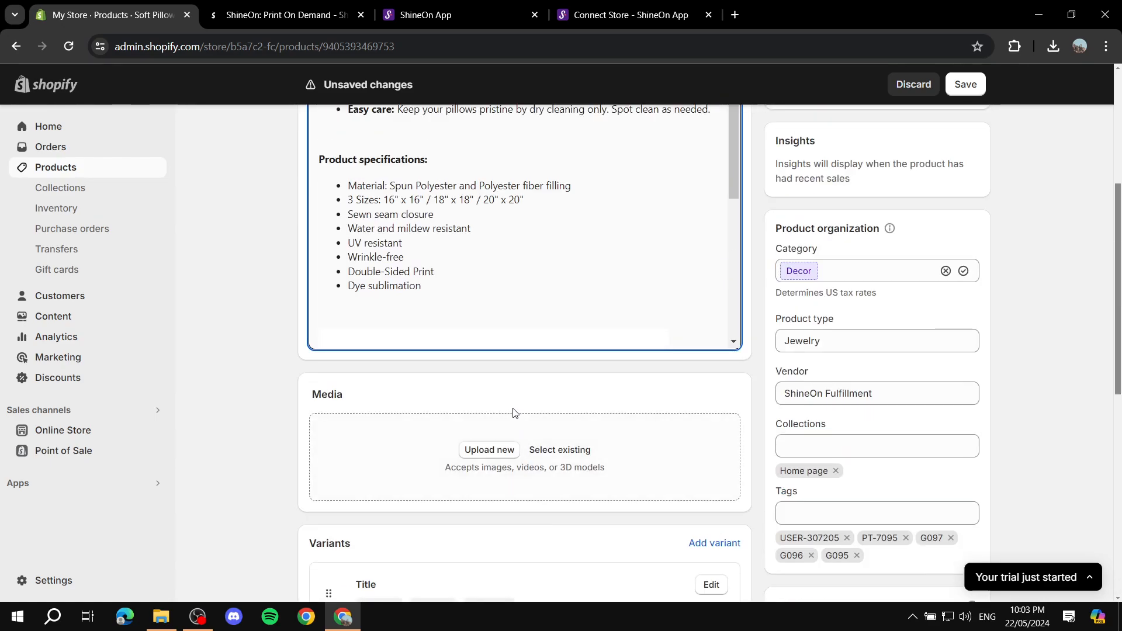
pyautogui.scroll(5, 513, 413)
# Check the Soft Pillow entry in ShineOn's product list, then return to Shopify and review its media and product organization.
pyautogui.click(477, 13)
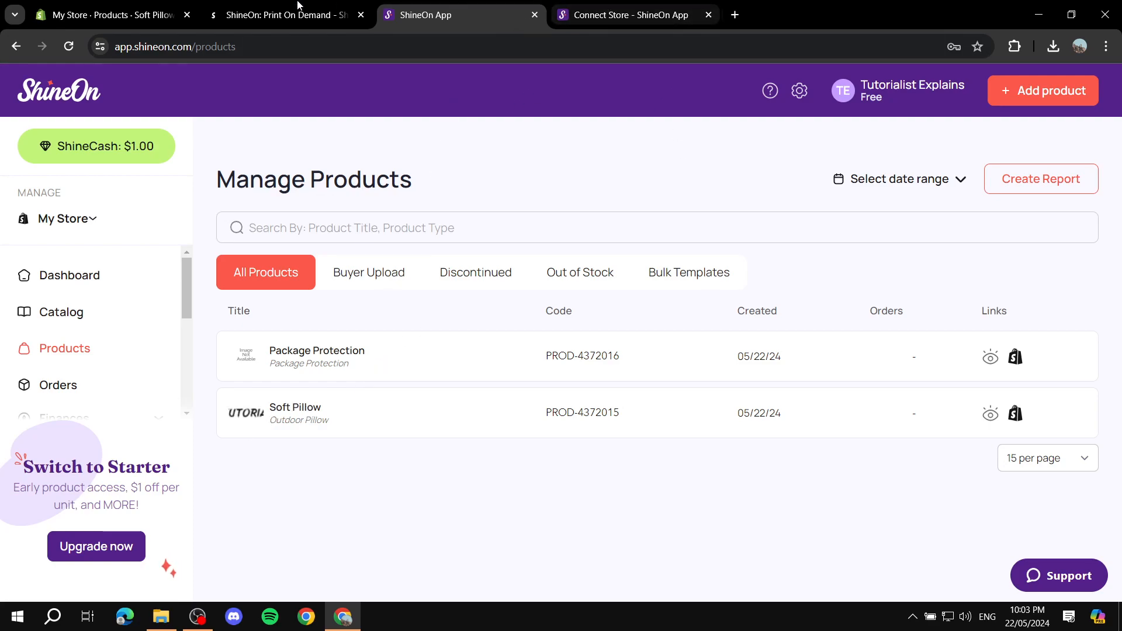
pyautogui.click(341, 7)
pyautogui.click(111, 15)
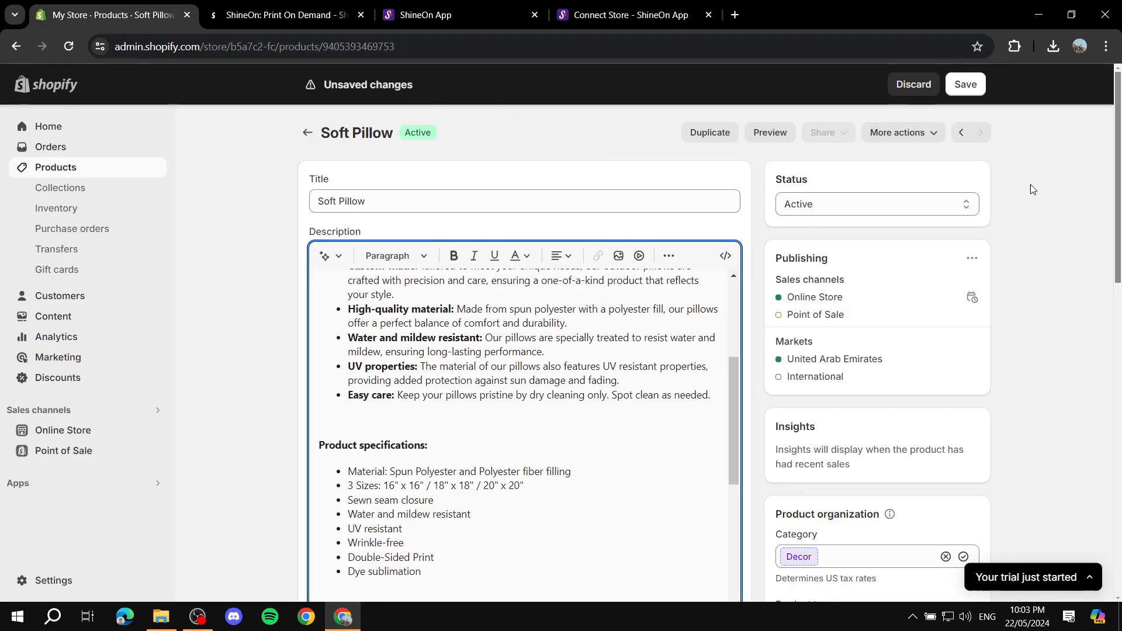
pyautogui.scroll(-10, 1111, 289)
pyautogui.scroll(5, 1072, 285)
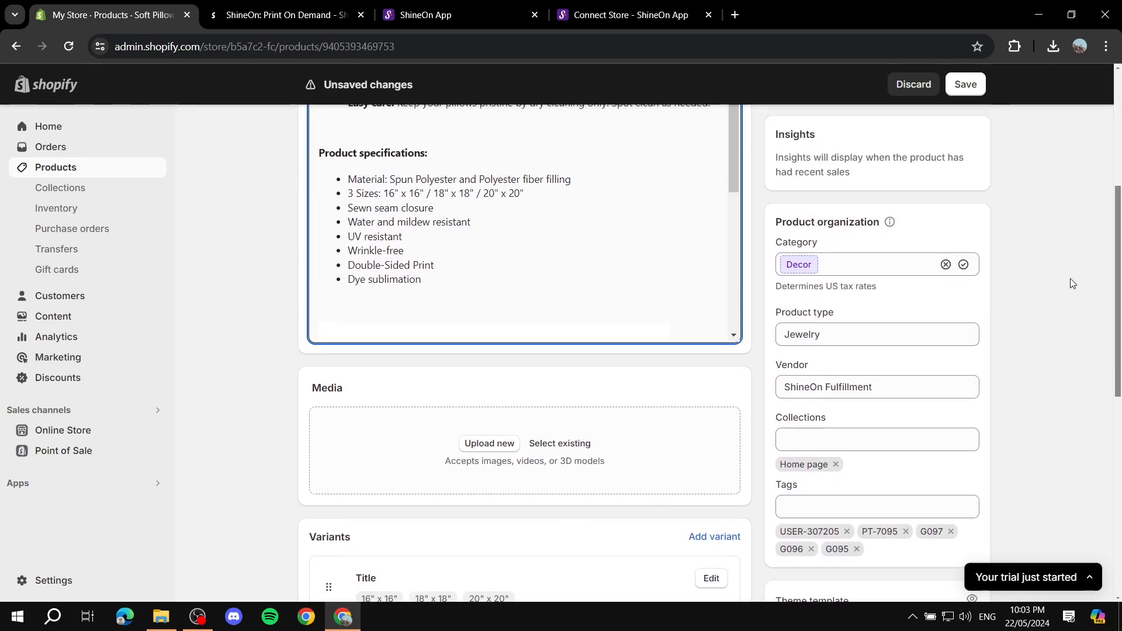